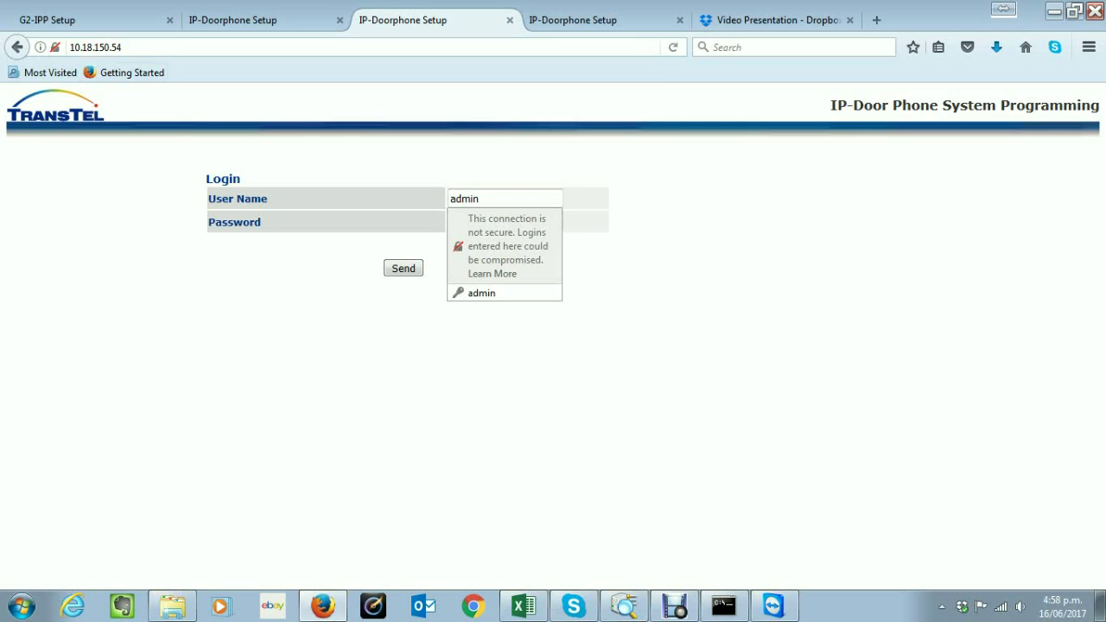
Log in to the doorphone as admin with the account password
{"action": "key", "text": "Tab"}
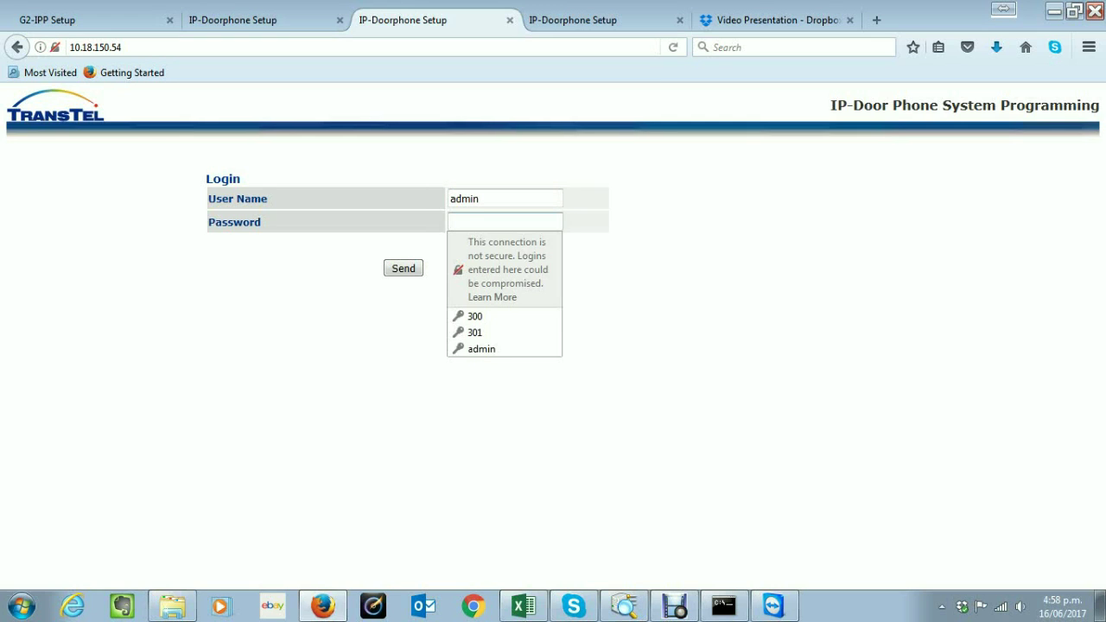
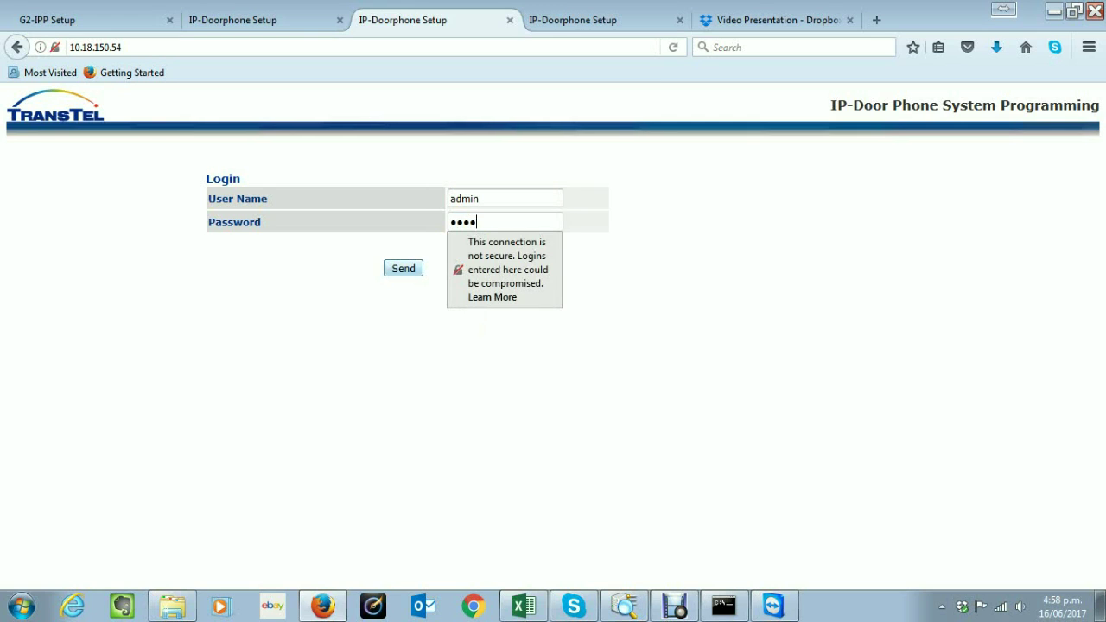
{"action": "key", "text": "Return"}
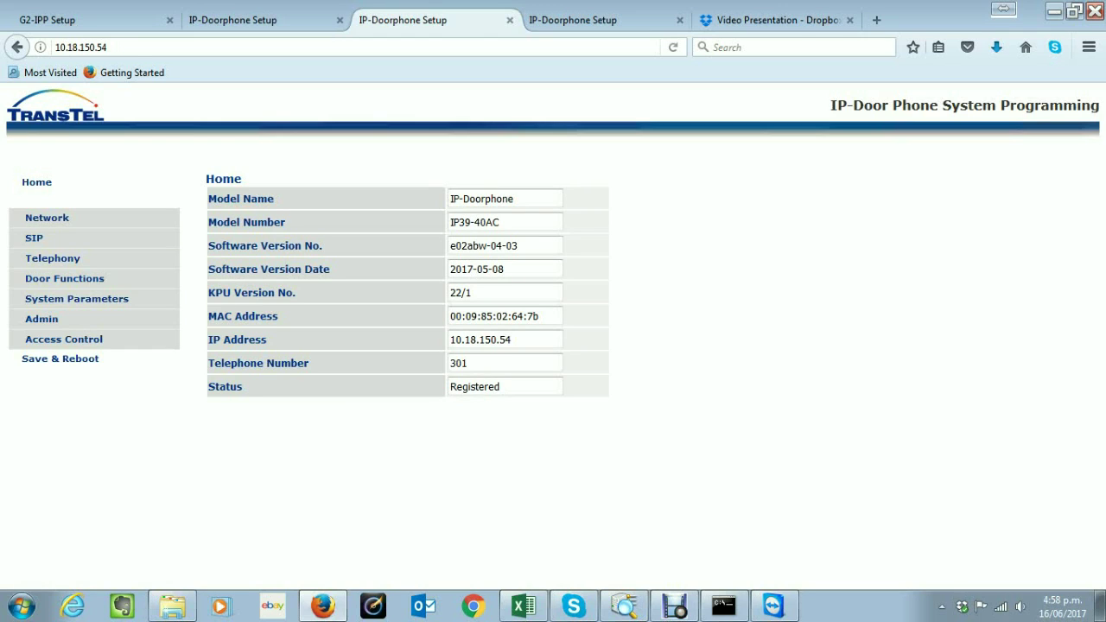
{"action": "left_click", "coordinate": [499, 223]}
{"action": "key", "text": "shift+Home"}
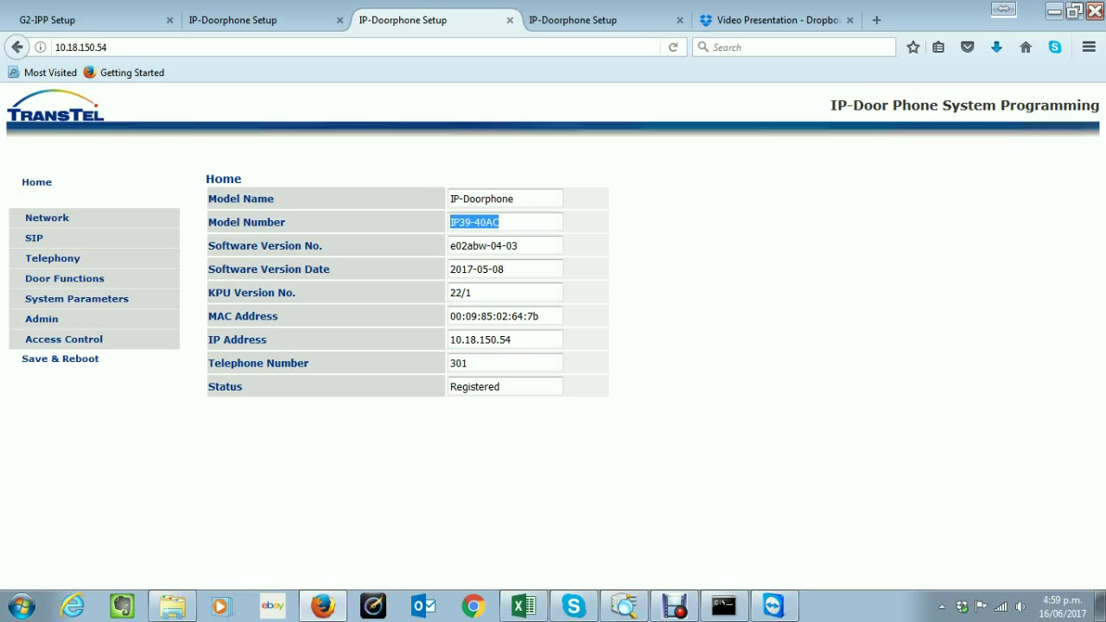
{"action": "key", "text": "Tab"}
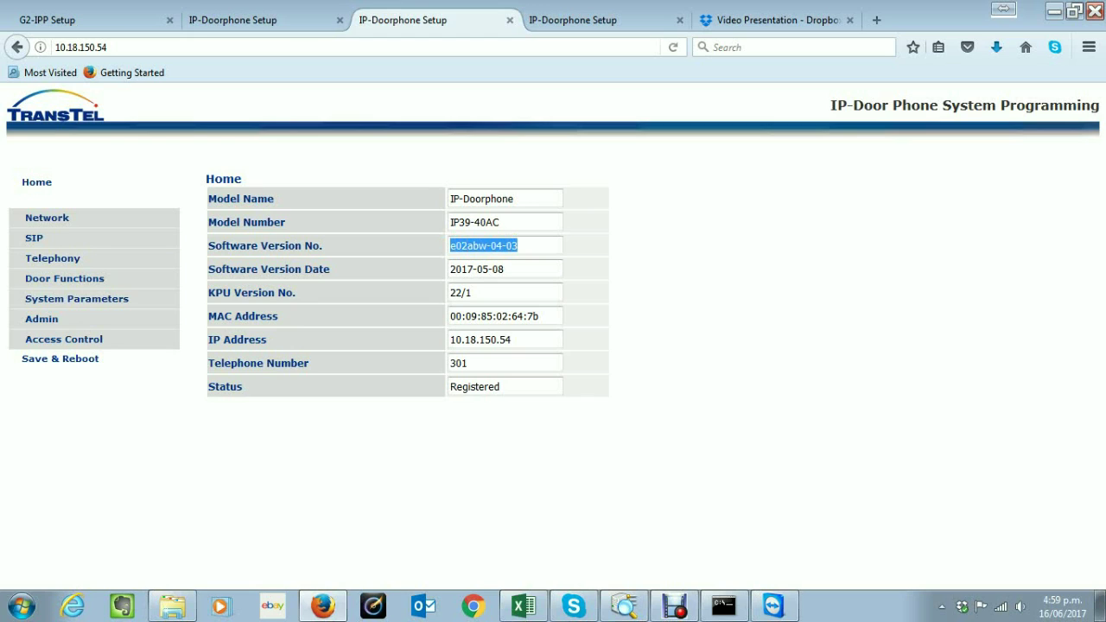
{"action": "key", "text": "Tab"}
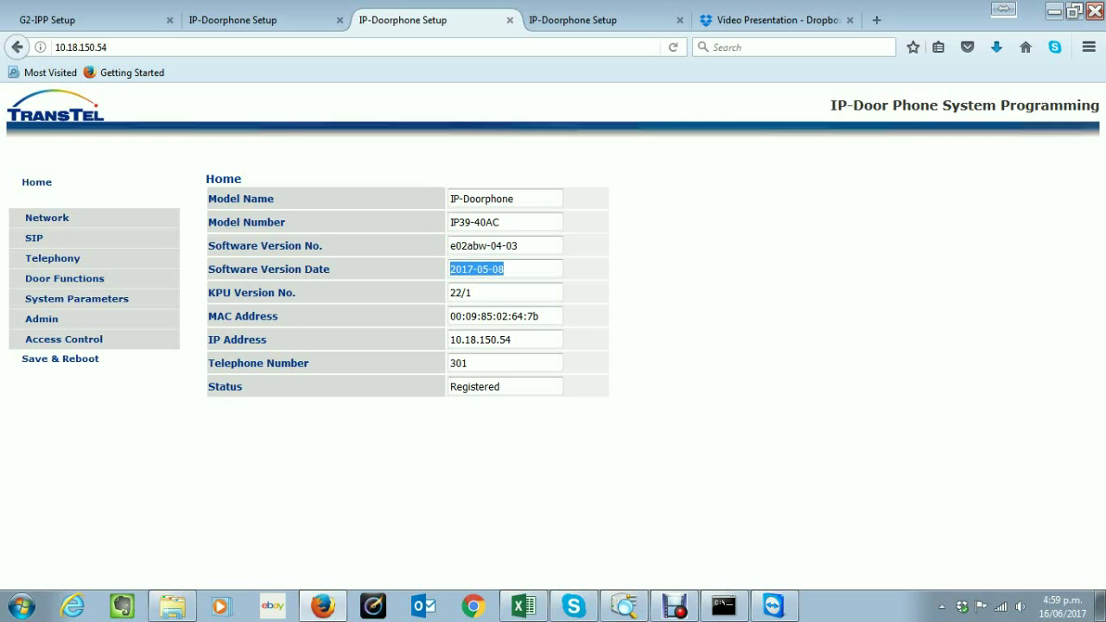
{"action": "left_click_drag", "start_coordinate": [472, 292], "coordinate": [449, 292]}
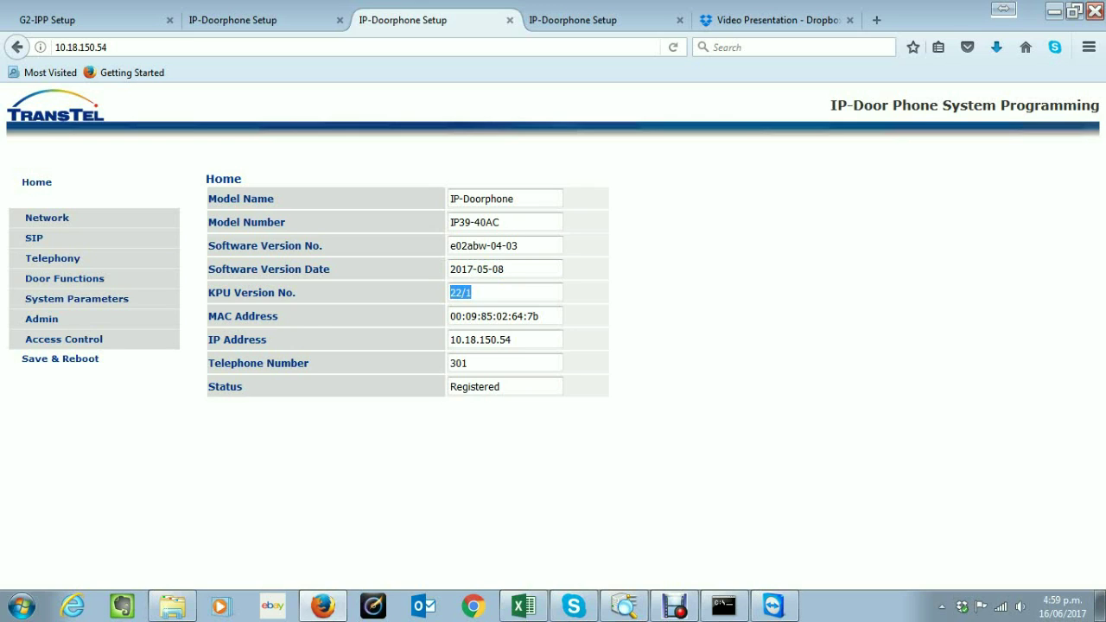
{"action": "left_click_drag", "start_coordinate": [455, 316], "coordinate": [539, 316]}
{"action": "key", "text": "ctrl+a"}
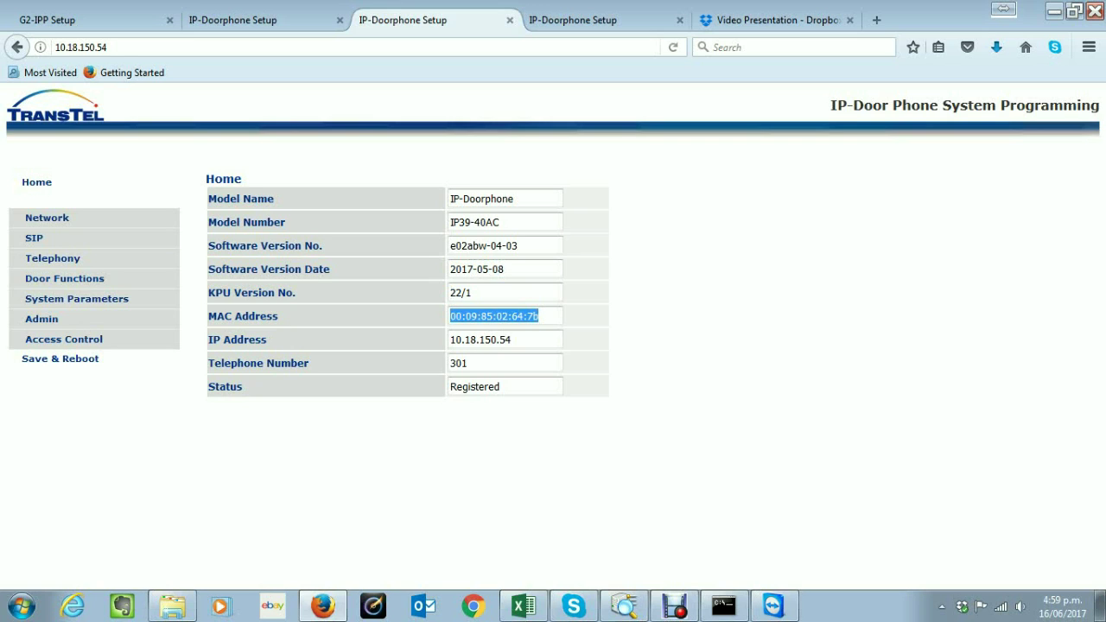
{"action": "left_click", "coordinate": [509, 339]}
{"action": "key", "text": "ctrl+a"}
{"action": "left_click_drag", "start_coordinate": [469, 363], "coordinate": [449, 386]}
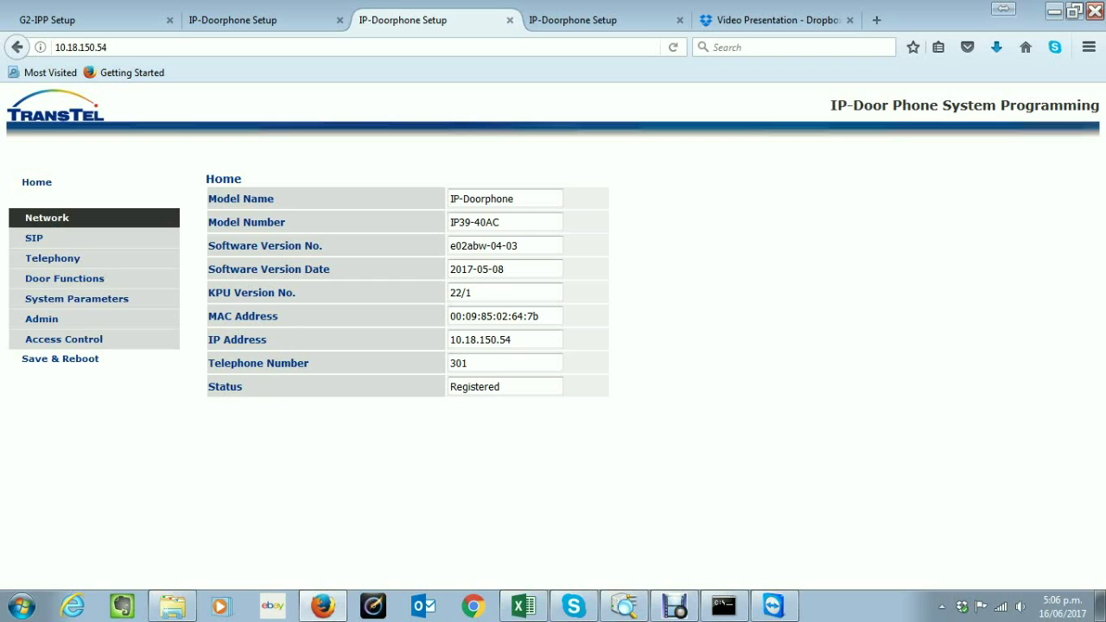
Open the LAN settings and check the device address and static IP 10.10.10.6
{"action": "left_click", "coordinate": [47, 217]}
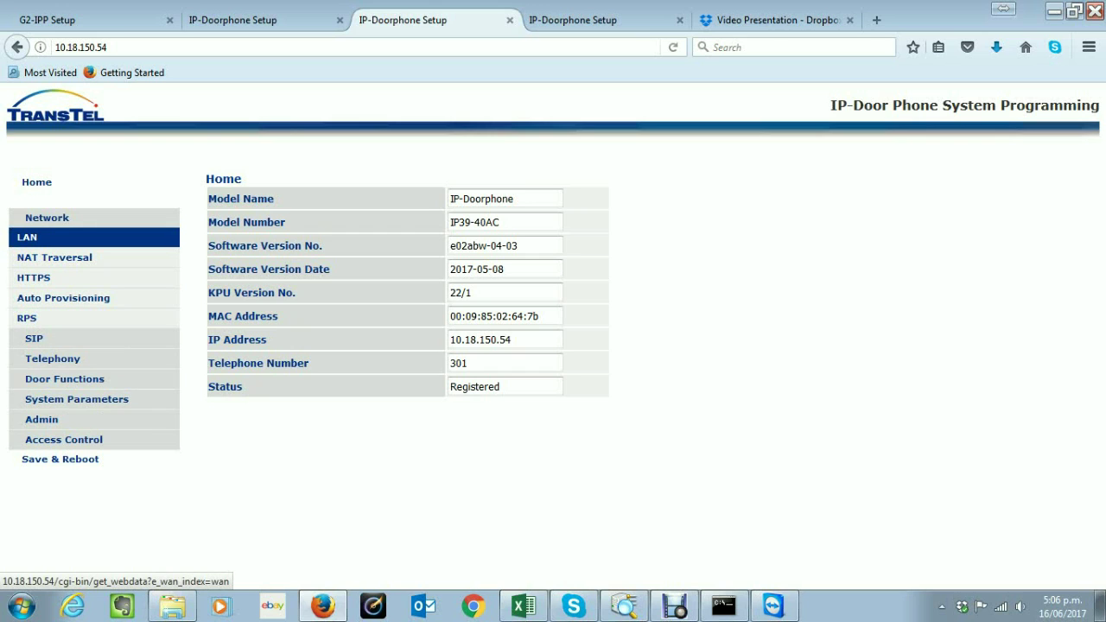
{"action": "left_click", "coordinate": [35, 236]}
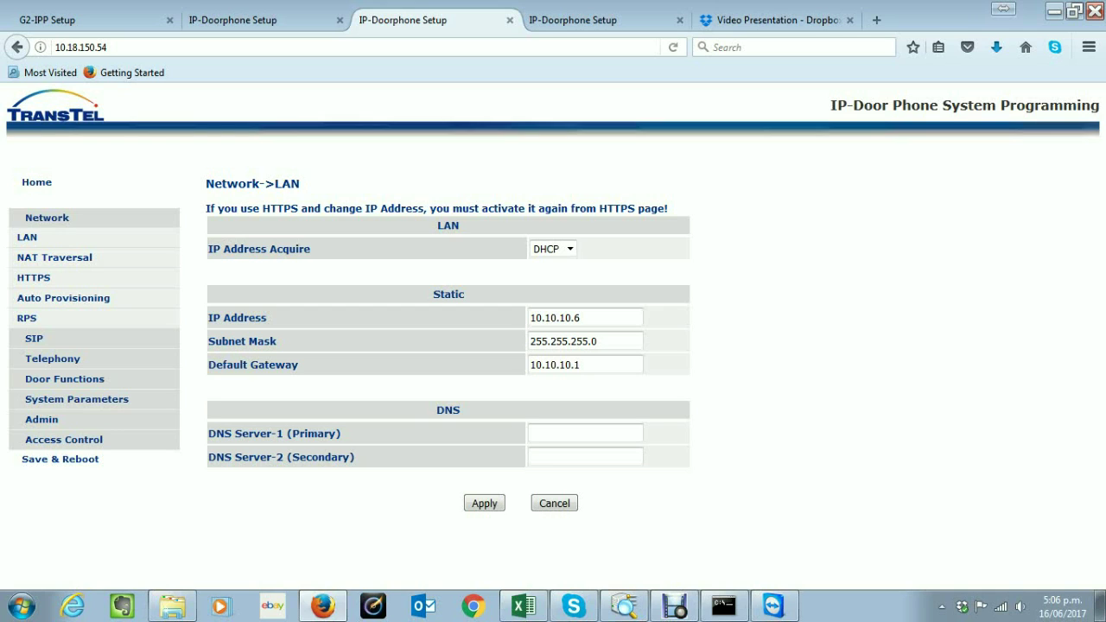
{"action": "left_click_drag", "start_coordinate": [109, 47], "coordinate": [55, 46]}
{"action": "left_click", "coordinate": [581, 318]}
{"action": "key", "text": "ctrl+a"}
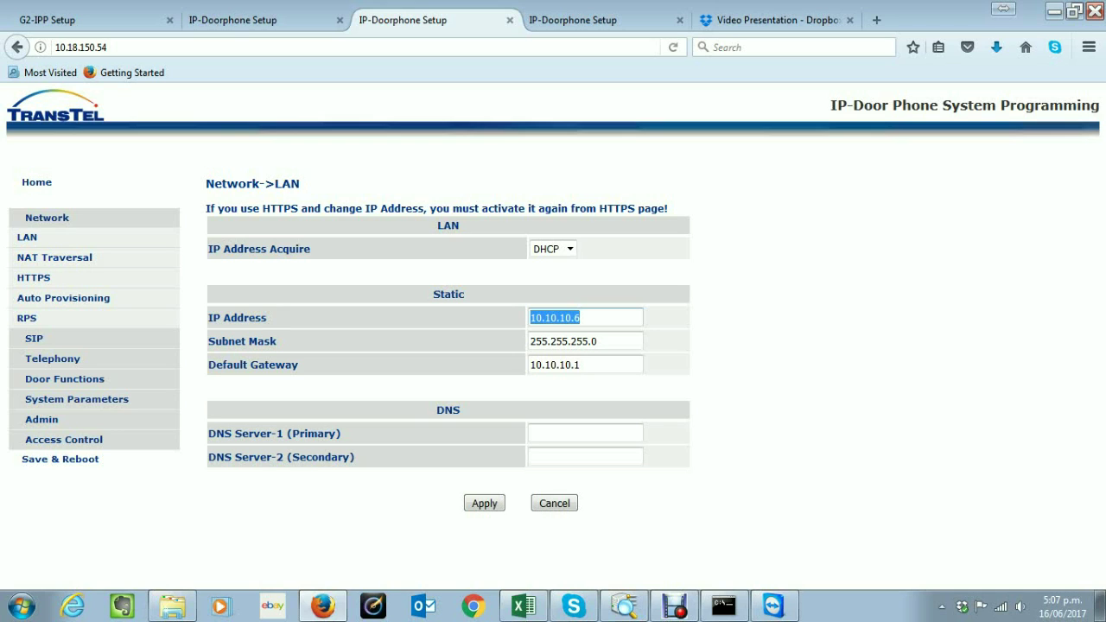
Review the subnet mask, default gateway and primary DNS, then open NAT Traversal
{"action": "left_click", "coordinate": [596, 342]}
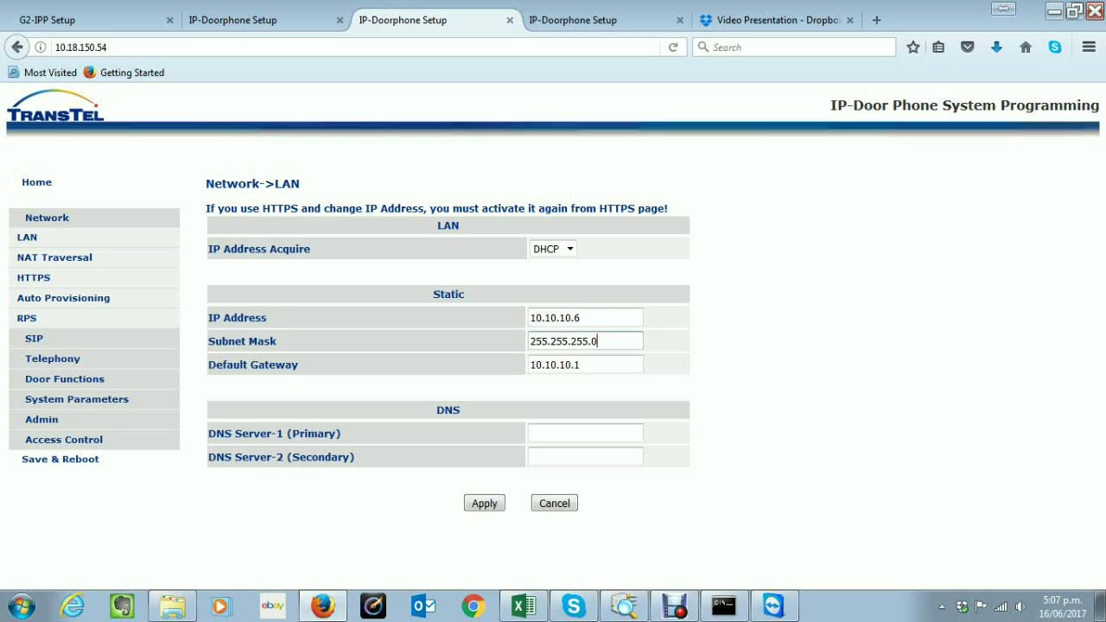
{"action": "key", "text": "ctrl+a"}
{"action": "key", "text": "Tab"}
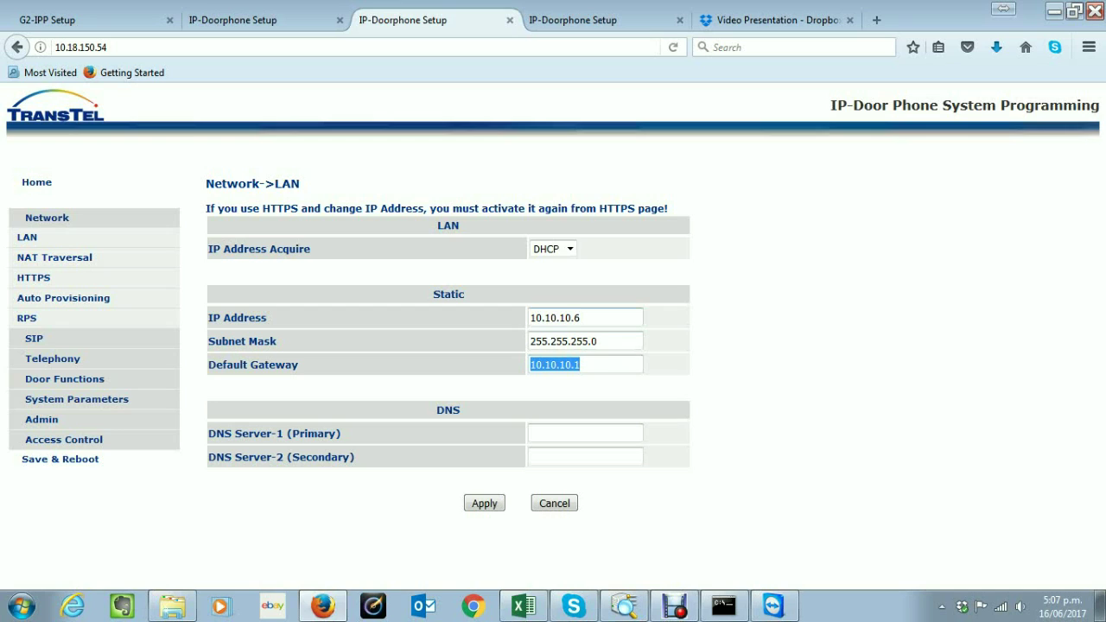
{"action": "left_click", "coordinate": [580, 318]}
{"action": "key", "text": "ctrl+a"}
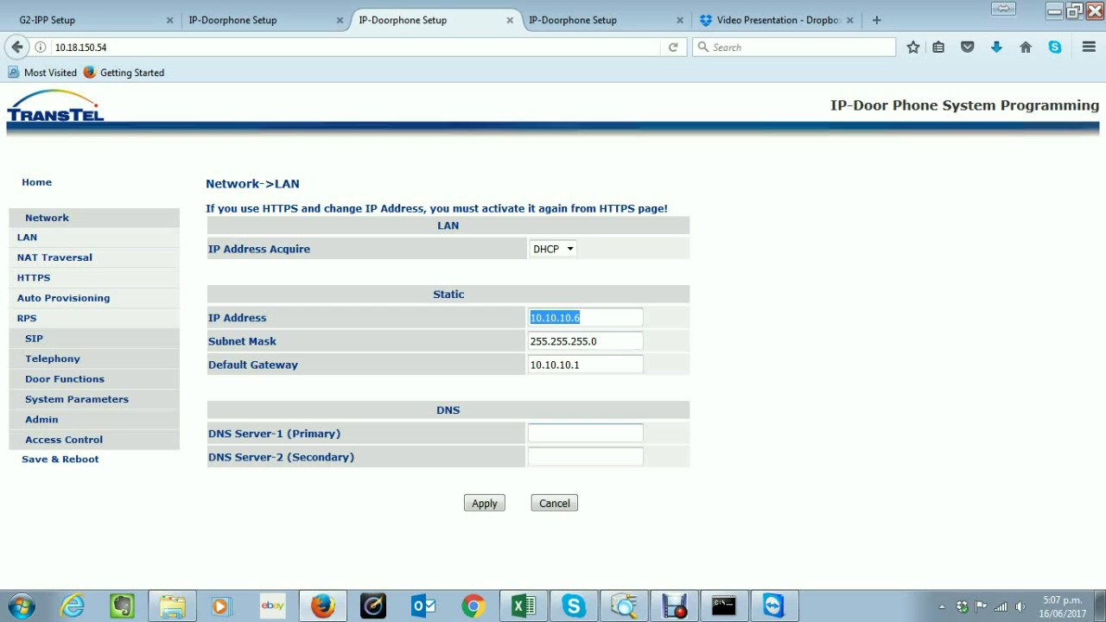
{"action": "left_click", "coordinate": [530, 433]}
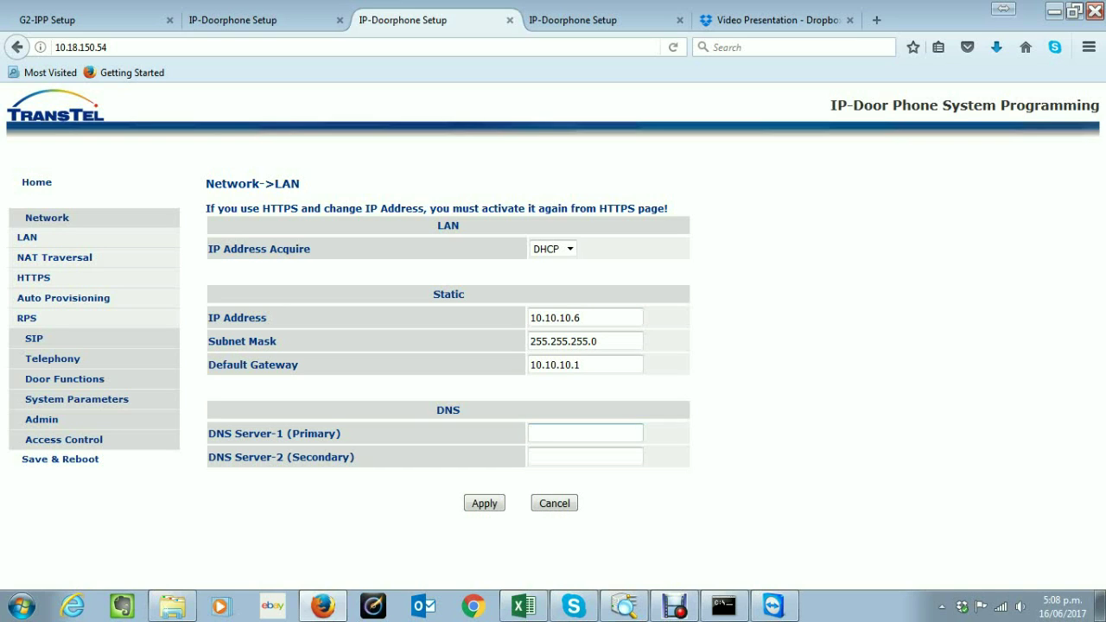
{"action": "left_click", "coordinate": [55, 257]}
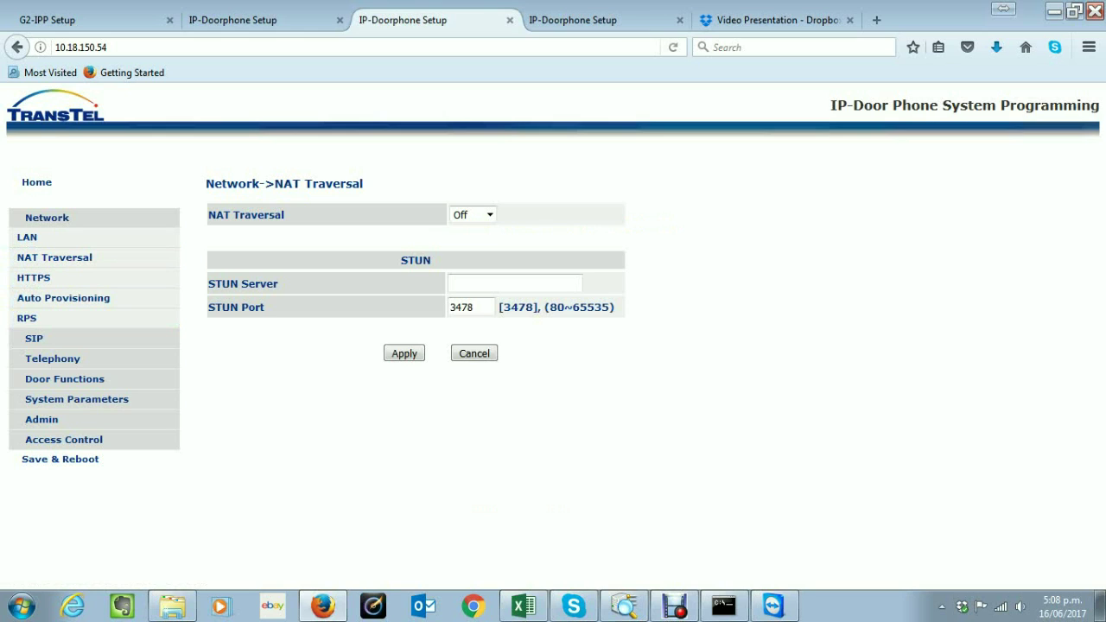
View the HTTPS settings, then the Auto Provisioning settings (HTTP server, update mode Disable)
{"action": "left_click", "coordinate": [34, 277]}
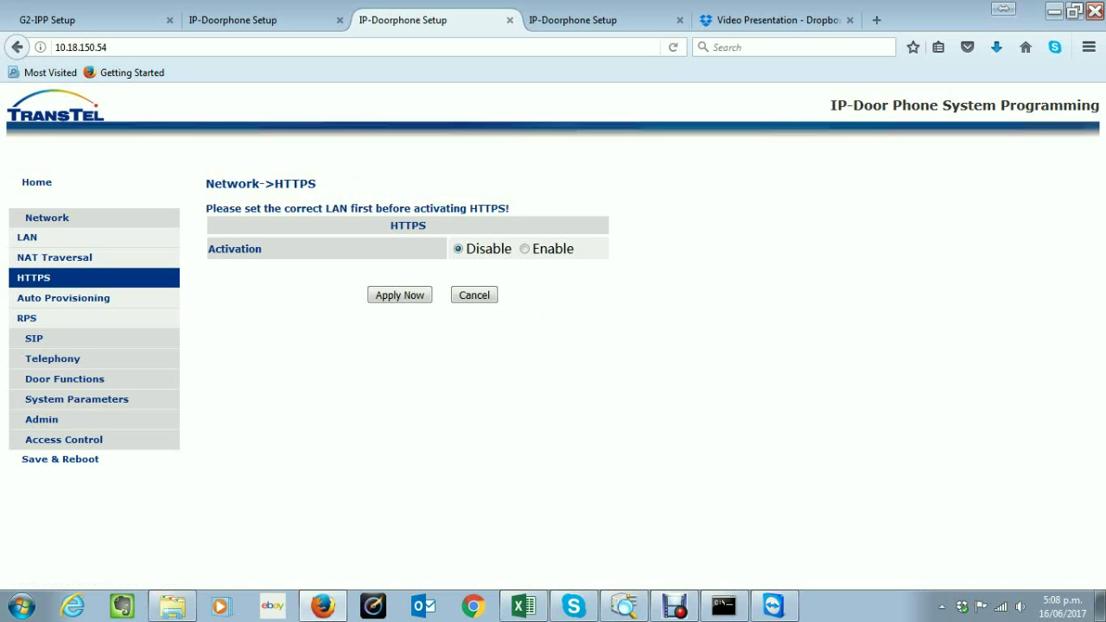
{"action": "left_click", "coordinate": [64, 297]}
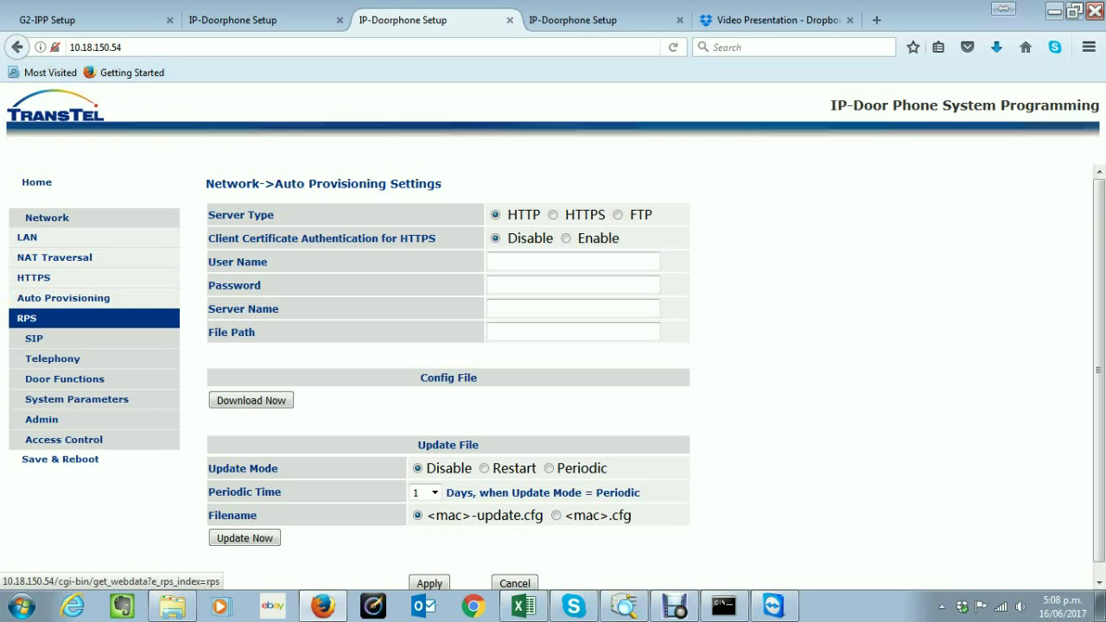
View the RPS server settings and return to the Home status page
{"action": "left_click", "coordinate": [27, 318]}
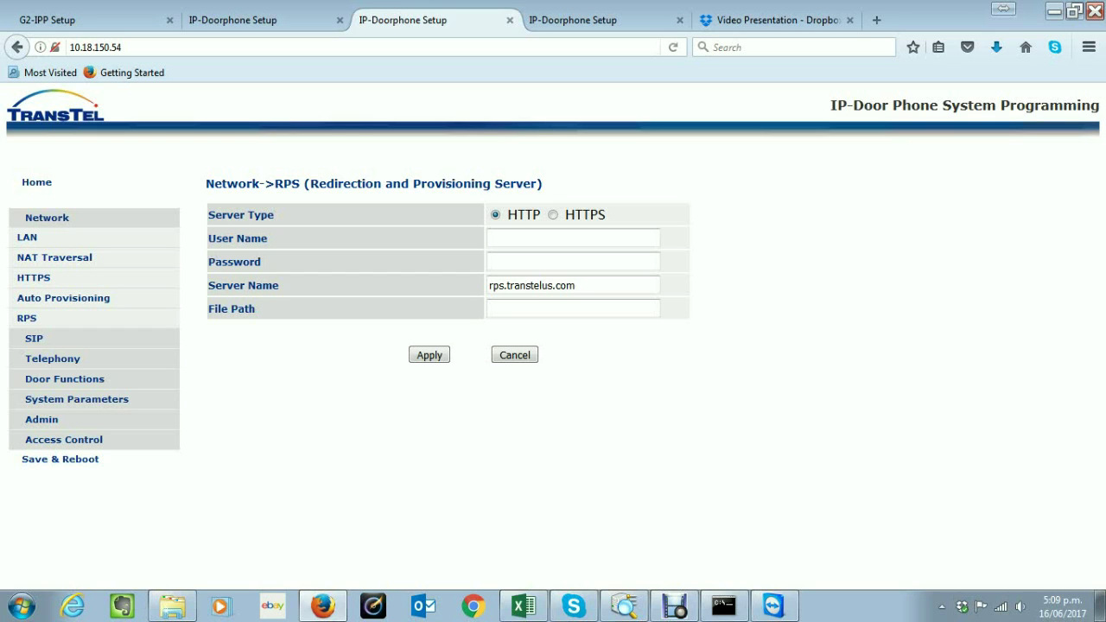
{"action": "left_click", "coordinate": [34, 237]}
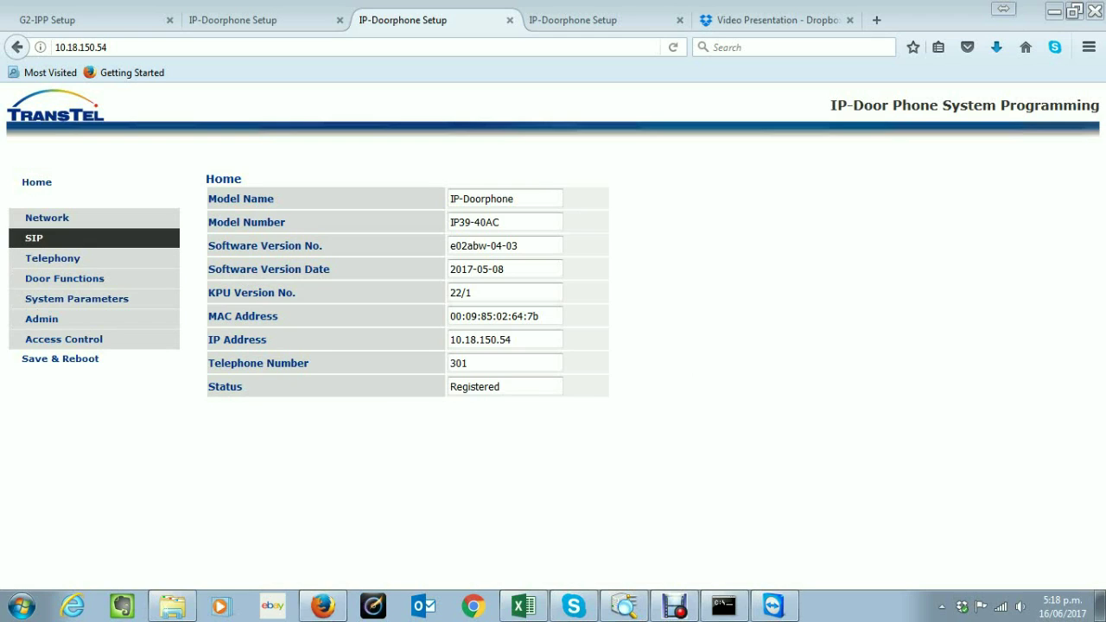
{"action": "left_click", "coordinate": [34, 237]}
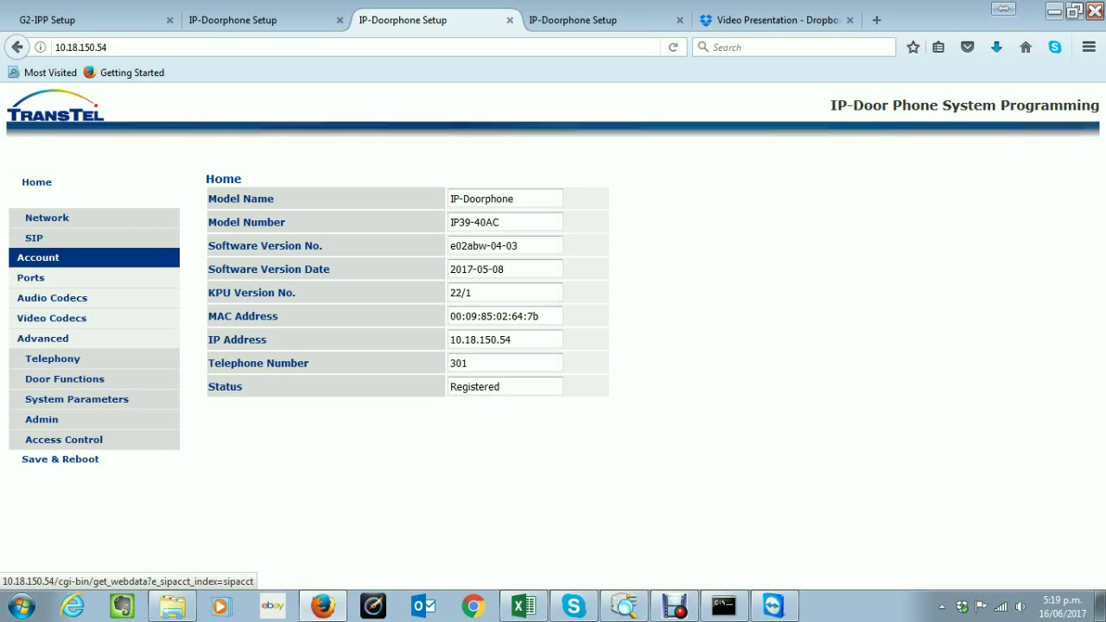
{"action": "left_click", "coordinate": [38, 258]}
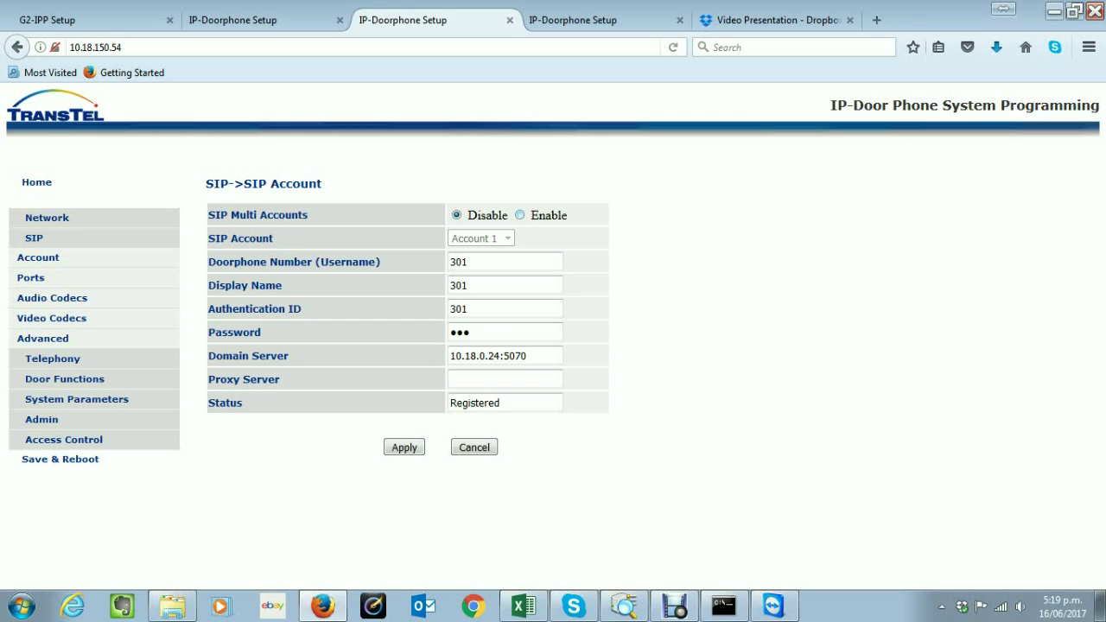
{"action": "left_click", "coordinate": [519, 216]}
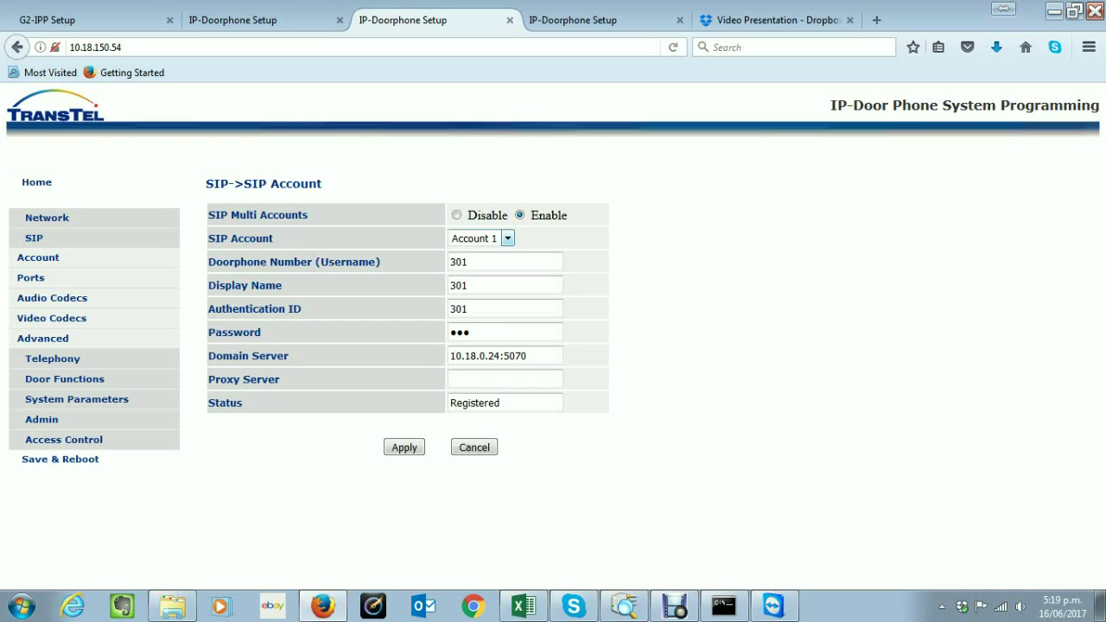
{"action": "left_click", "coordinate": [508, 237]}
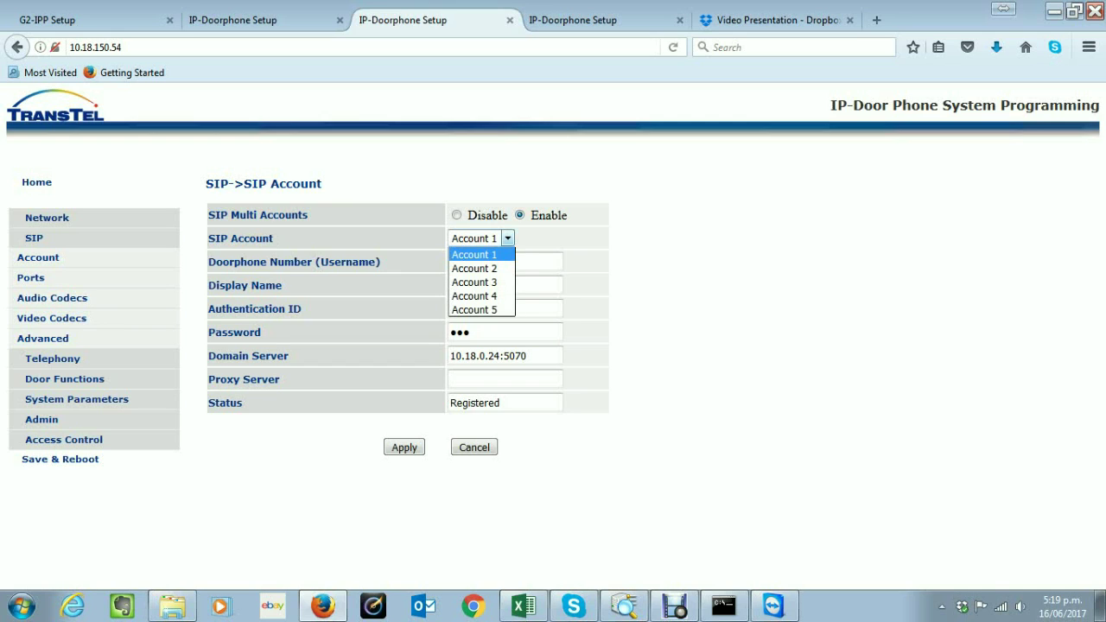
{"action": "key", "text": "Down"}
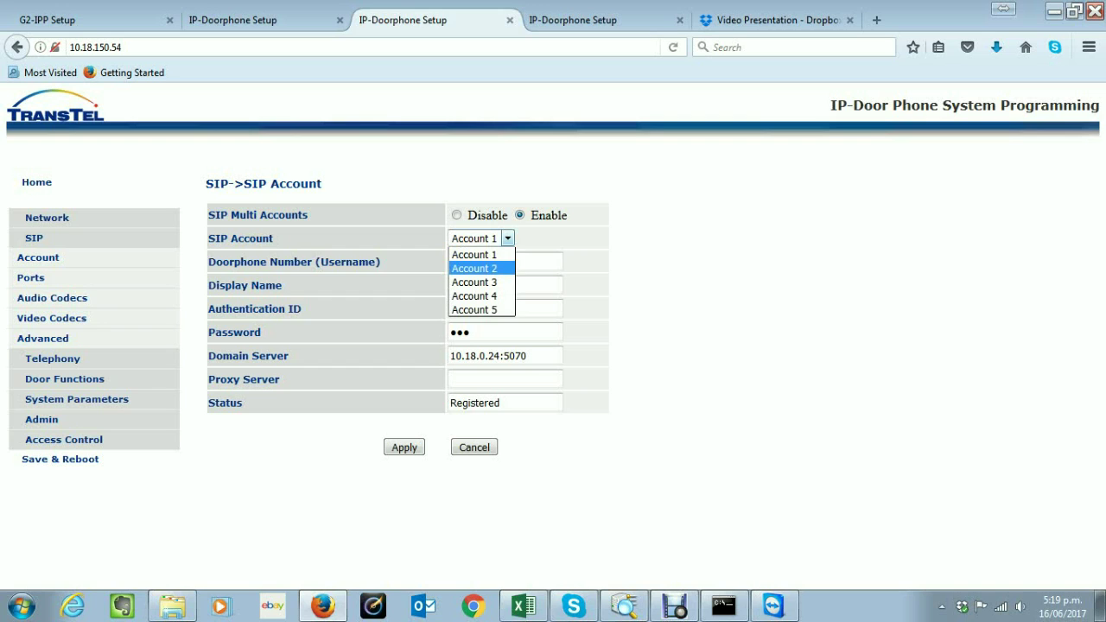
{"action": "key", "text": "Return"}
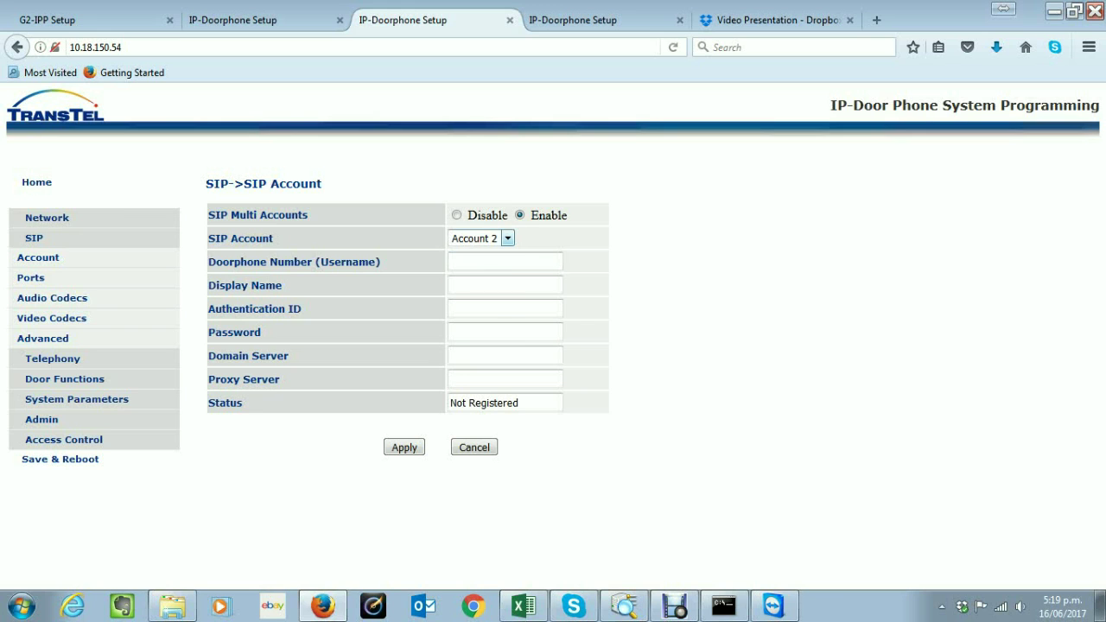
{"action": "left_click", "coordinate": [507, 238]}
{"action": "key", "text": "Return"}
{"action": "left_click", "coordinate": [507, 239]}
{"action": "left_click", "coordinate": [475, 254]}
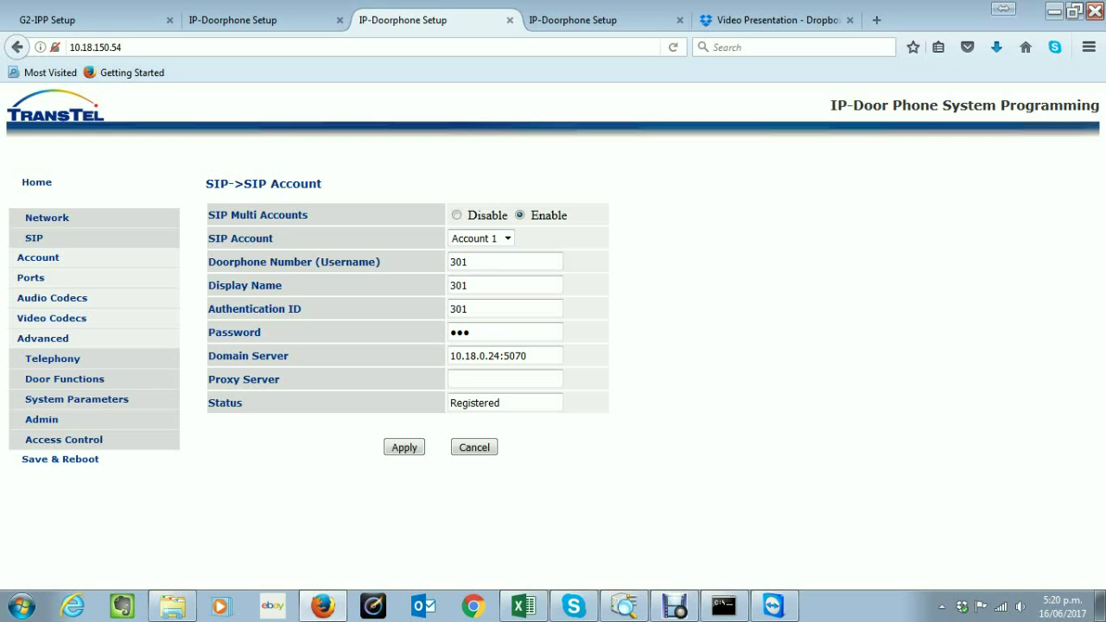
Disable SIP multi accounts and review number 301, display name, authentication ID and password
{"action": "left_click", "coordinate": [456, 214]}
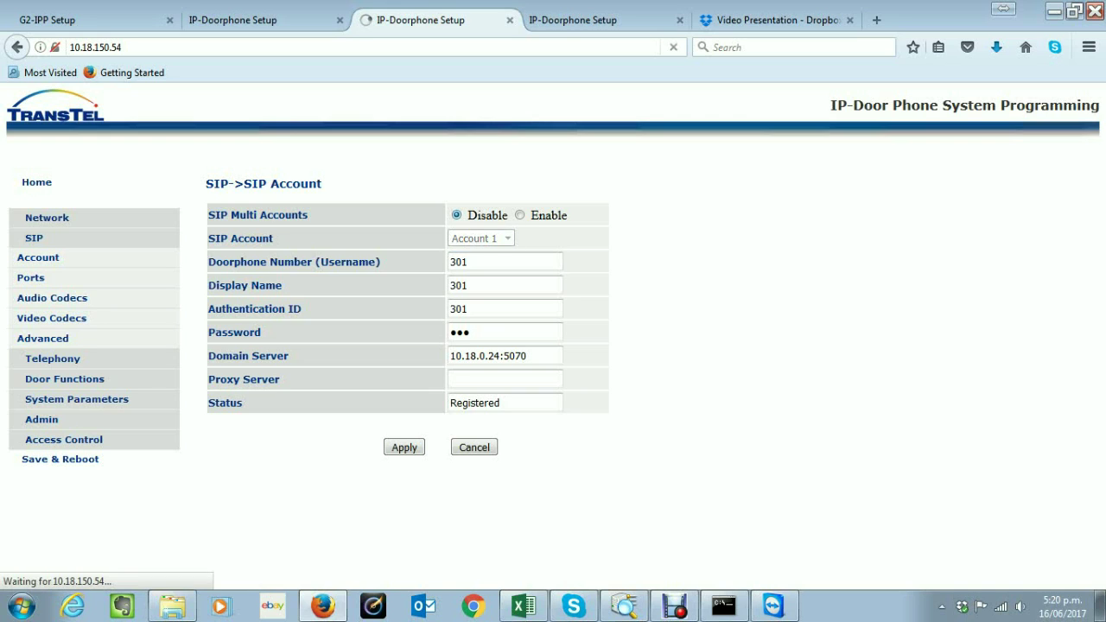
{"action": "left_click", "coordinate": [467, 261]}
{"action": "double_click", "coordinate": [458, 261]}
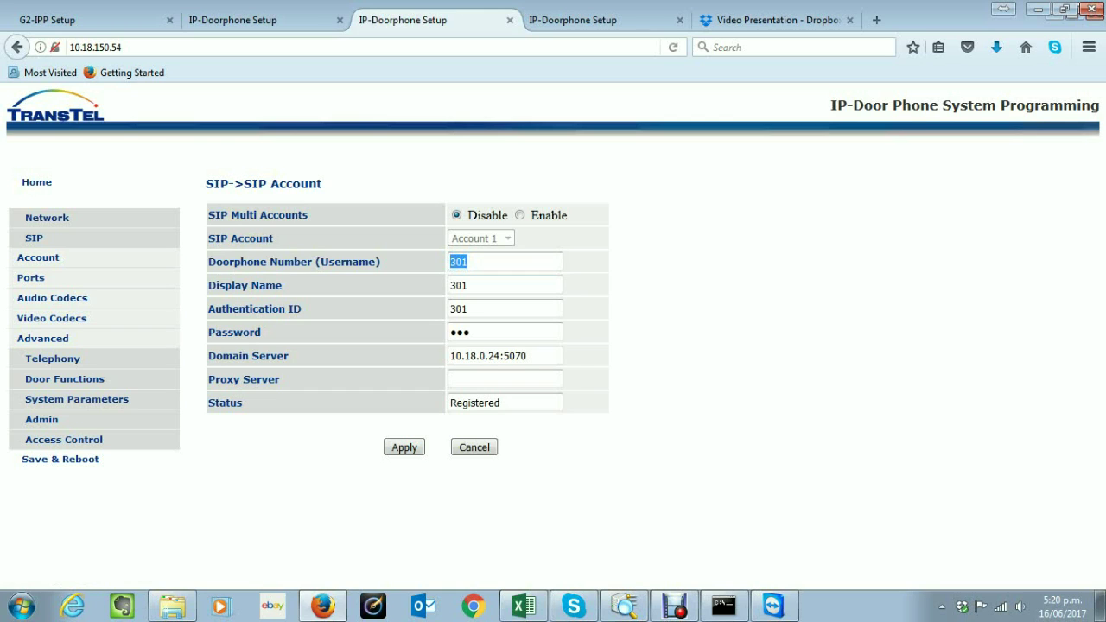
{"action": "key", "text": "Tab"}
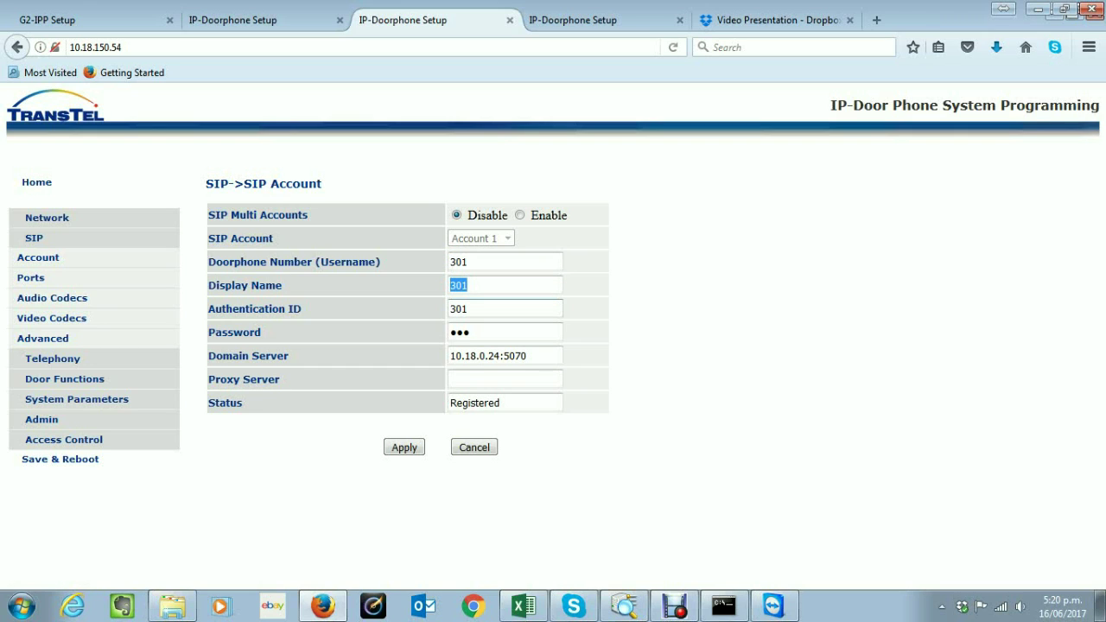
{"action": "key", "text": "Tab"}
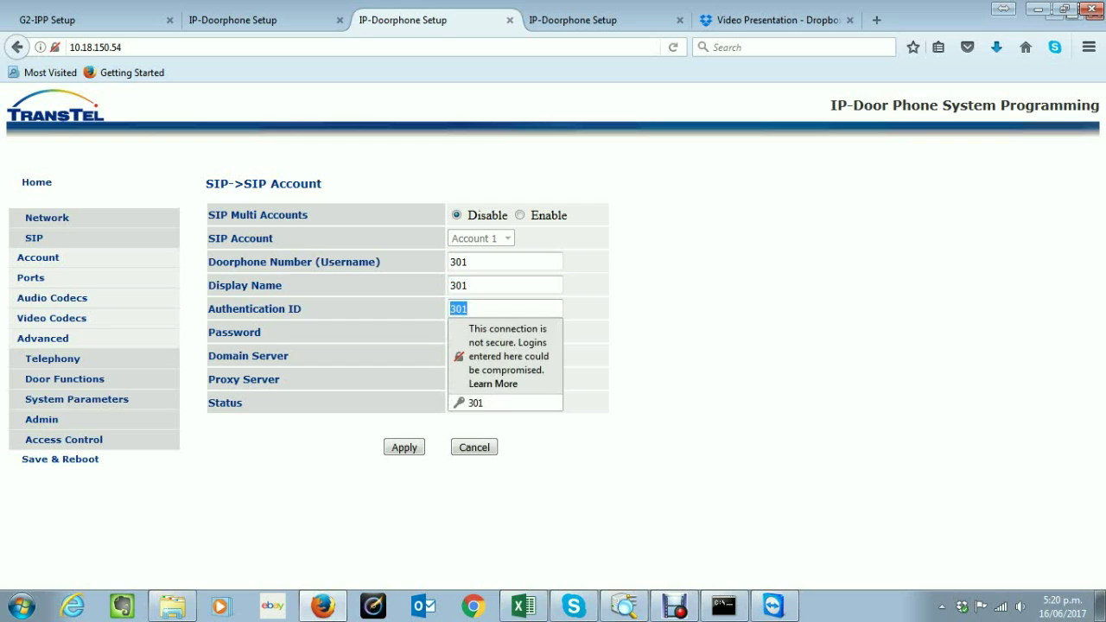
{"action": "key", "text": "Tab"}
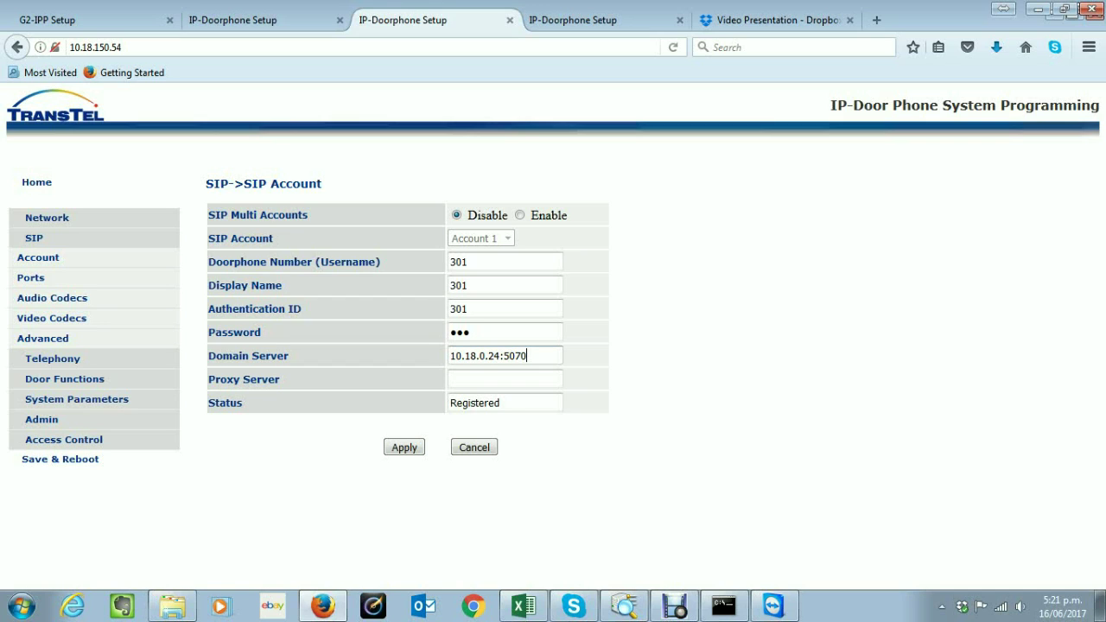
Re-enter the domain server as 10.18.0.24:5070 from the address suggestions
{"action": "key", "text": "shift+Left"}
{"action": "key", "text": "shift+Left"}
{"action": "key", "text": "shift+Left"}
{"action": "key", "text": "shift+Left"}
{"action": "key", "text": "shift+Left"}
{"action": "key", "text": "shift+Right"}
{"action": "key", "text": "Right"}
{"action": "key", "text": "Down"}
{"action": "key", "text": "BackSpace"}
{"action": "key", "text": "BackSpace"}
{"action": "key", "text": "BackSpace"}
{"action": "key", "text": "BackSpace"}
{"action": "key", "text": "BackSpace"}
{"action": "key", "text": "Down"}
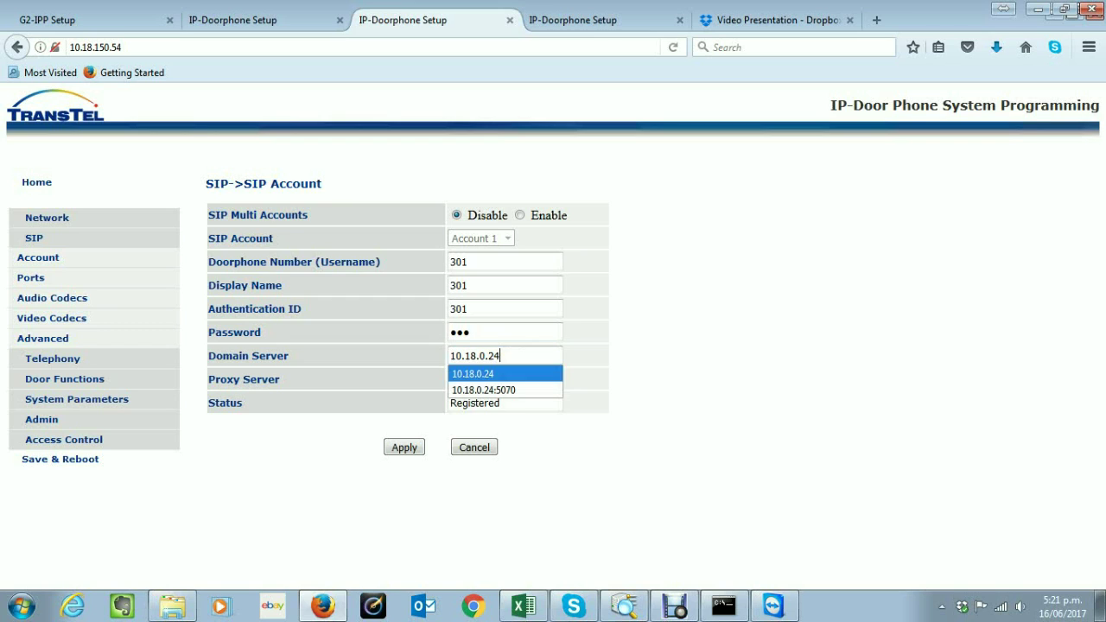
{"action": "key", "text": "Return"}
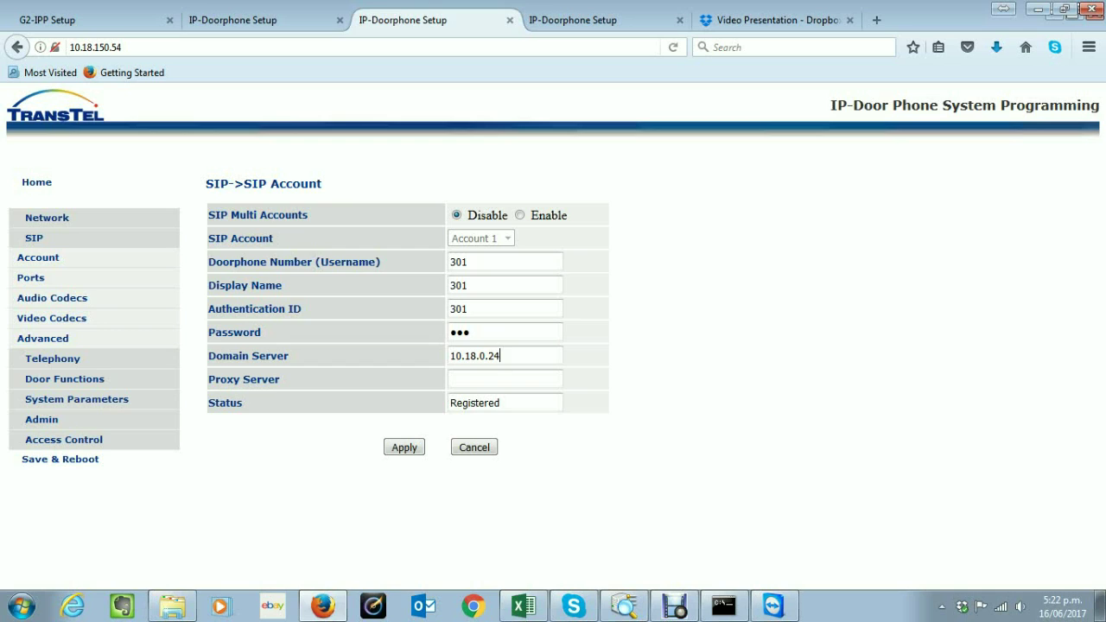
{"action": "type", "text": ":"}
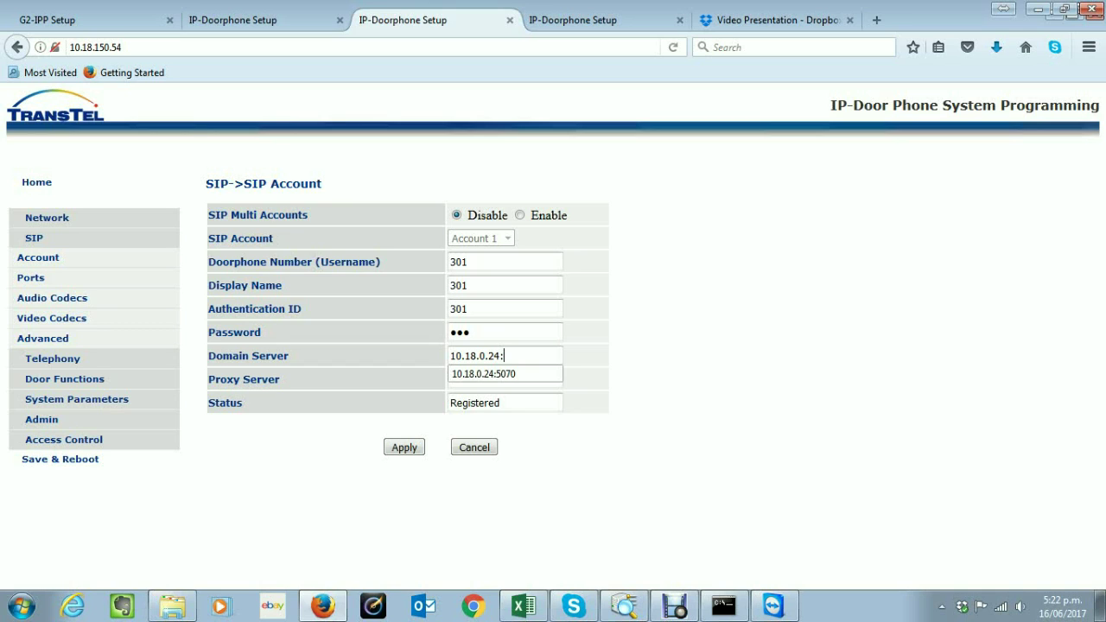
{"action": "key", "text": "Down"}
{"action": "key", "text": "Return"}
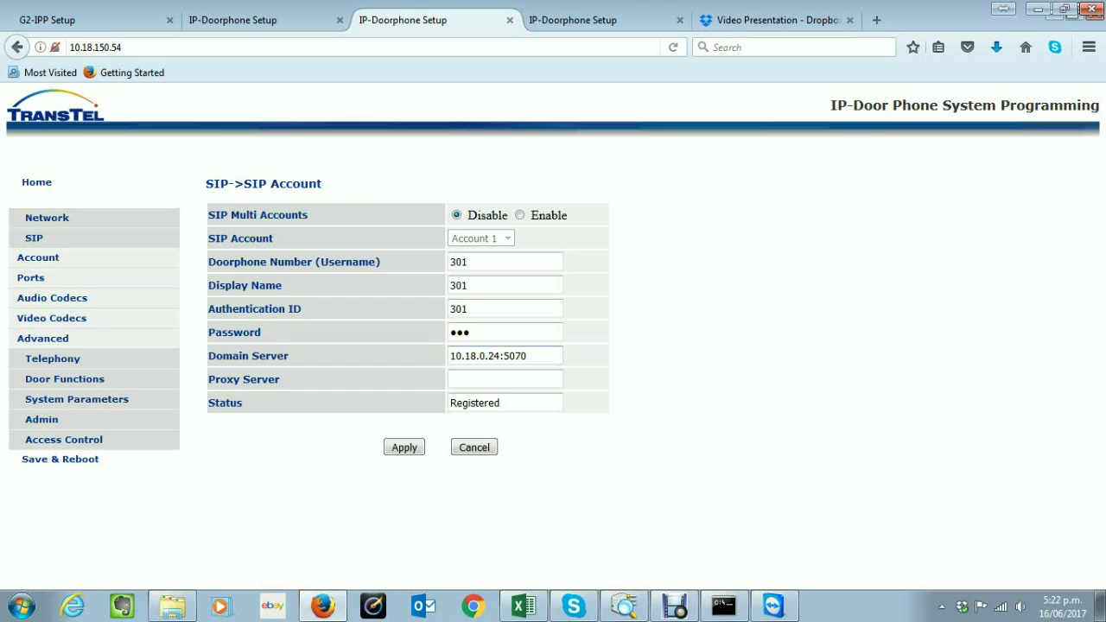
Leave the proxy server empty and apply the SIP account settings
{"action": "left_click", "coordinate": [505, 378]}
{"action": "key", "text": "shift+Left"}
{"action": "key", "text": "shift+Left"}
{"action": "key", "text": "shift+Left"}
{"action": "key", "text": "shift+Left"}
{"action": "key", "text": "shift+Left"}
{"action": "key", "text": "shift+Left"}
{"action": "key", "text": "shift+Left"}
{"action": "key", "text": "shift+Left"}
{"action": "key", "text": "shift+Left"}
{"action": "key", "text": "shift+Left"}
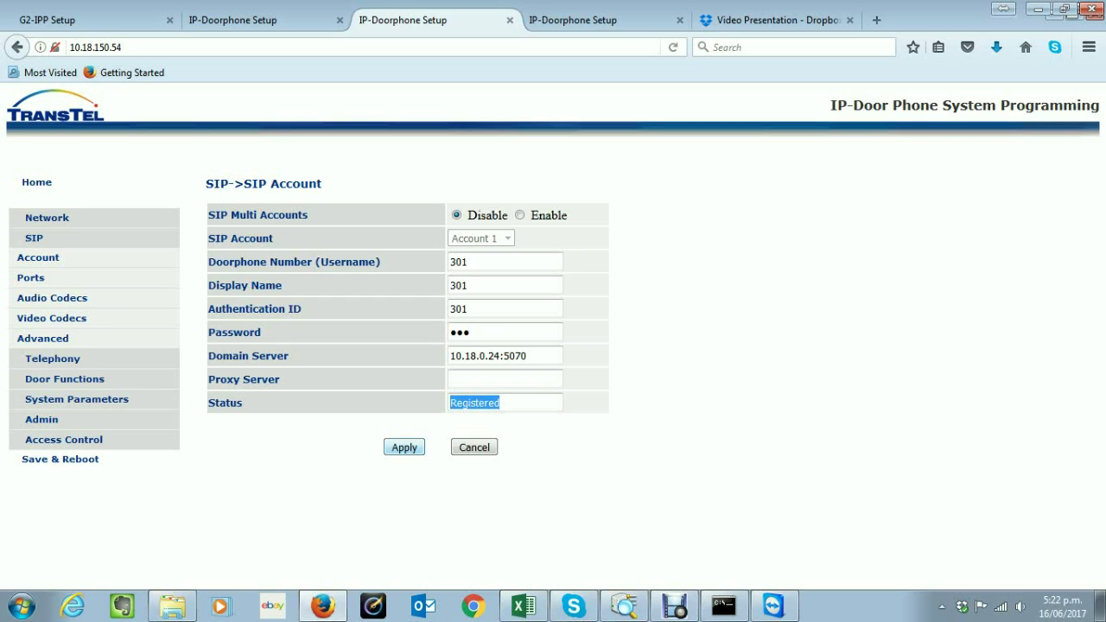
{"action": "key", "text": "F5"}
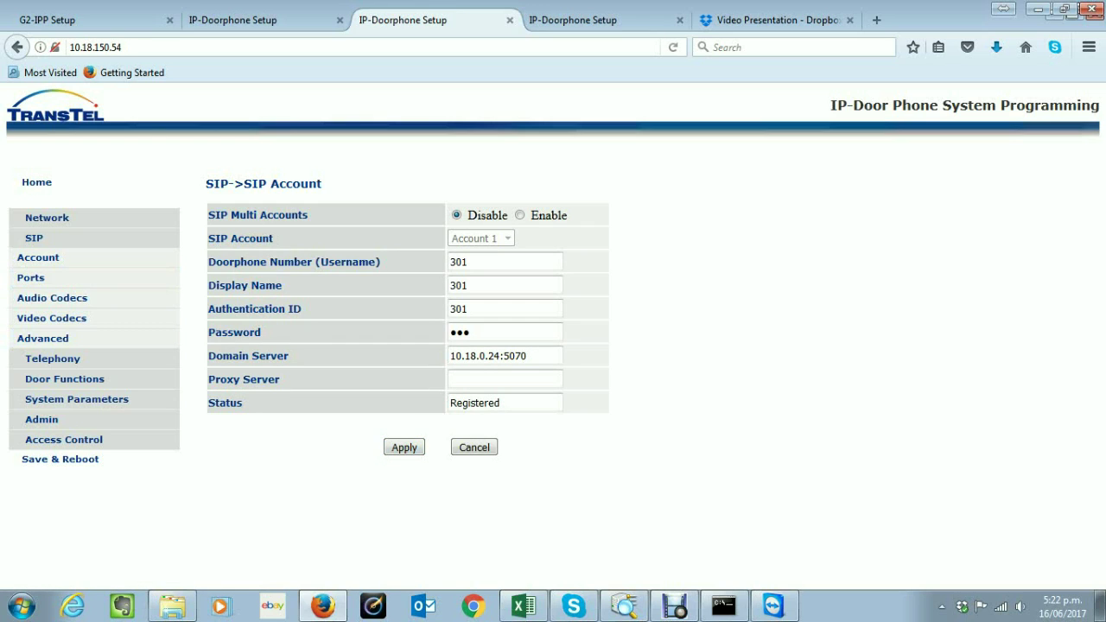
On SIP Ports, change the local SIP port to 5060, then back to 5070
{"action": "left_click", "coordinate": [30, 277]}
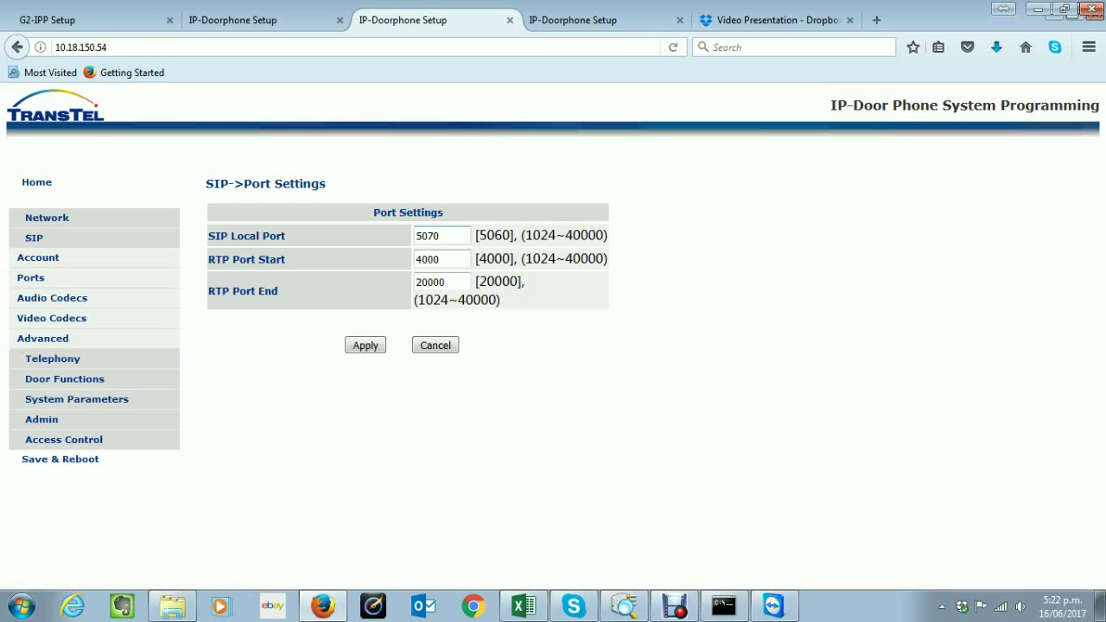
{"action": "key", "text": "shift+Left"}
{"action": "key", "text": "shift+Left"}
{"action": "type", "text": "60"}
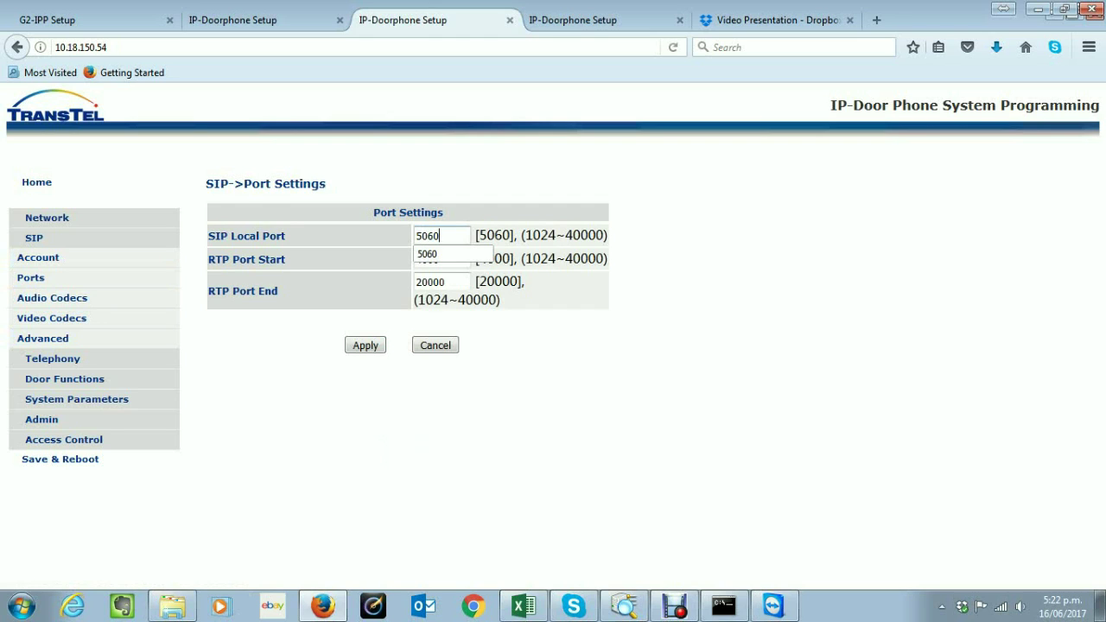
{"action": "key", "text": "Down"}
{"action": "key", "text": "Return"}
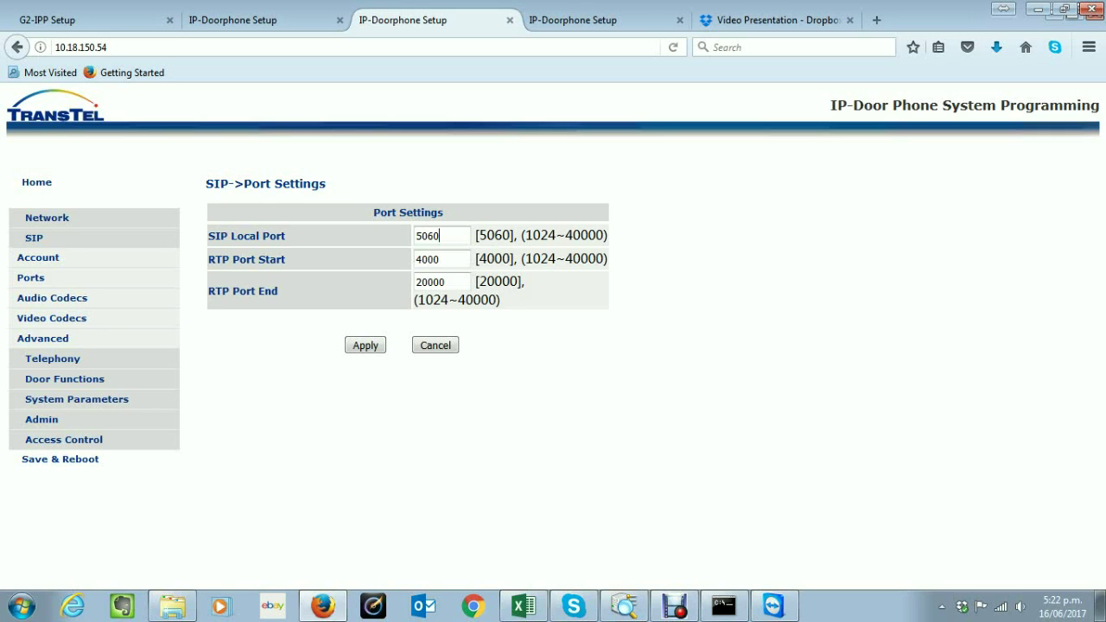
{"action": "key", "text": "BackSpace"}
{"action": "key", "text": "BackSpace"}
{"action": "type", "text": "70"}
{"action": "key", "text": "Down"}
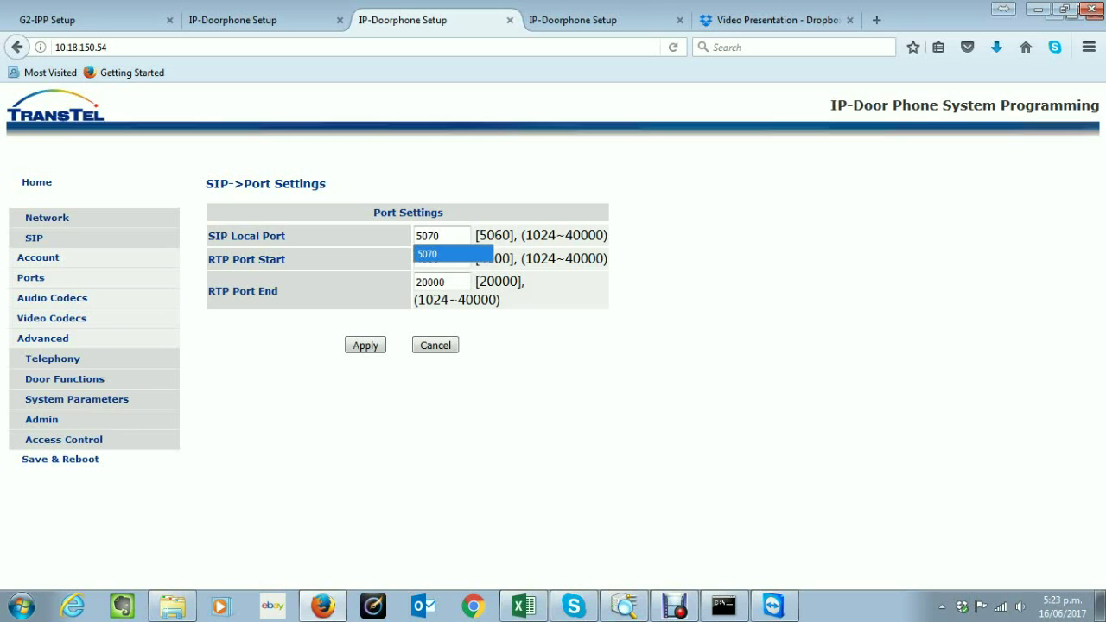
{"action": "key", "text": "Return"}
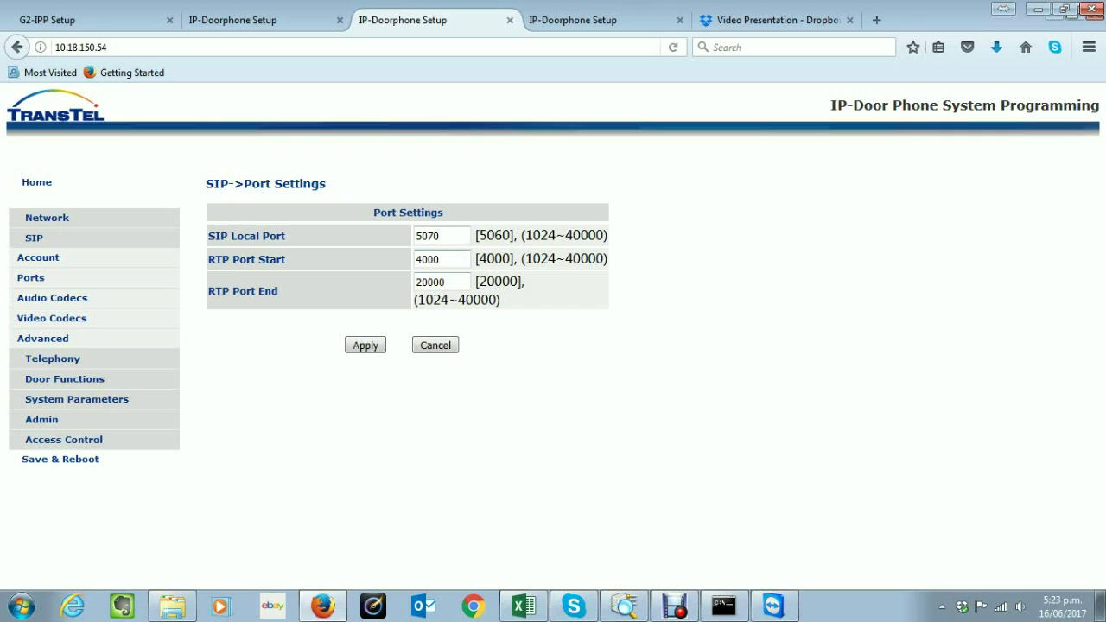
Check RTP ports 4000 to 20000 and apply the port settings
{"action": "left_click", "coordinate": [440, 259]}
{"action": "left_click_drag", "start_coordinate": [440, 259], "coordinate": [416, 281]}
{"action": "left_click", "coordinate": [445, 282]}
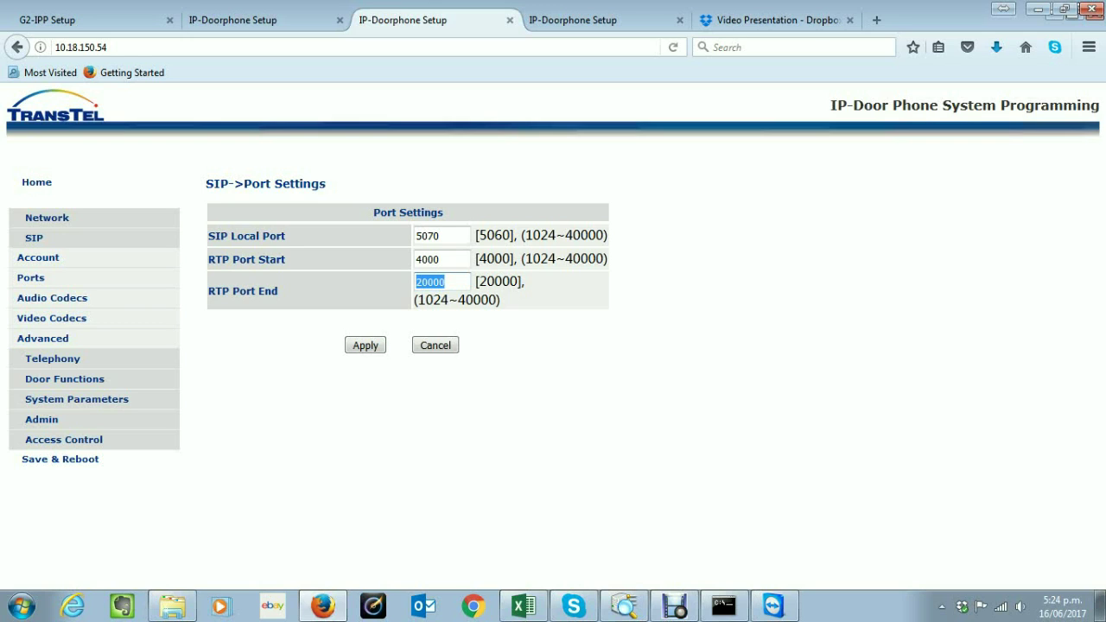
{"action": "key", "text": "shift+Tab"}
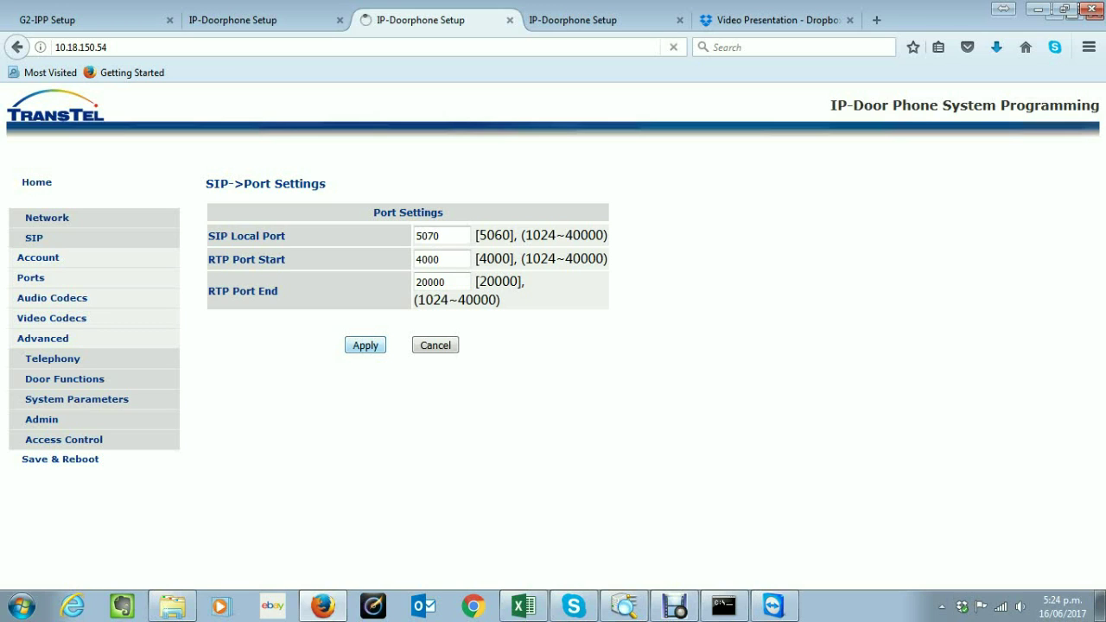
{"action": "key", "text": "Return"}
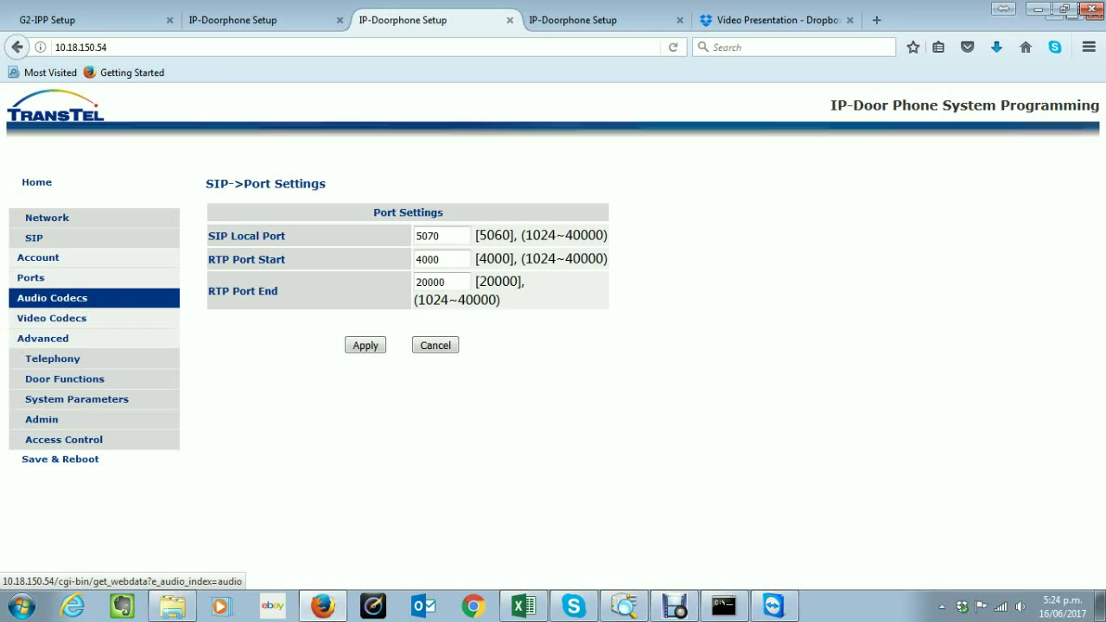
On Audio Codecs, step the Priority 1 codec through PCMA and G722 to G729
{"action": "left_click", "coordinate": [52, 297]}
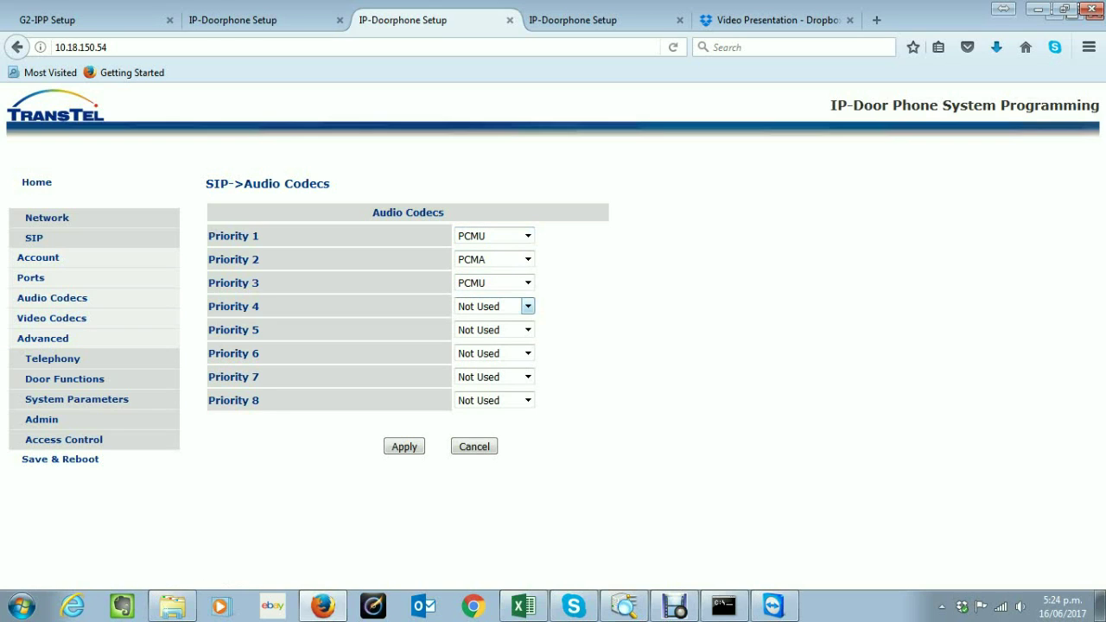
{"action": "left_click", "coordinate": [527, 236]}
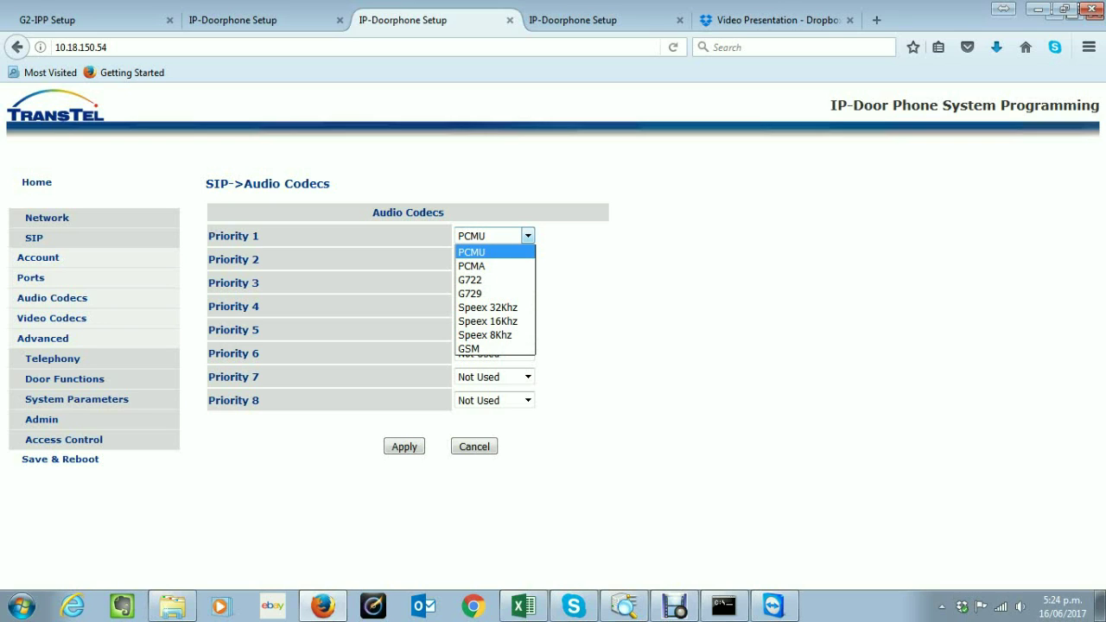
{"action": "key", "text": "Down"}
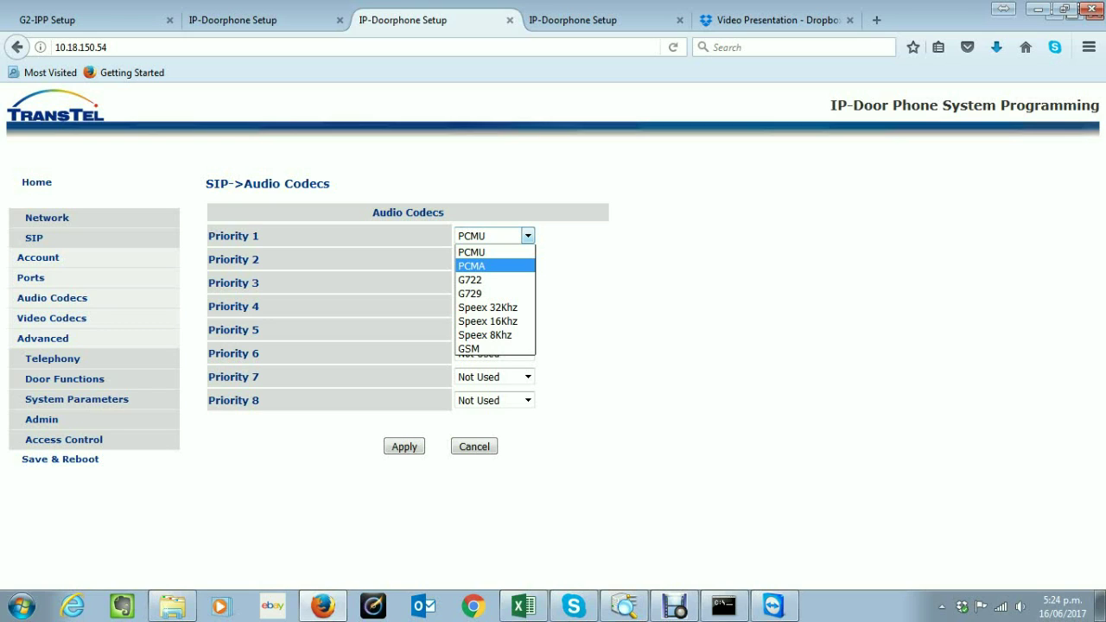
{"action": "key", "text": "Down"}
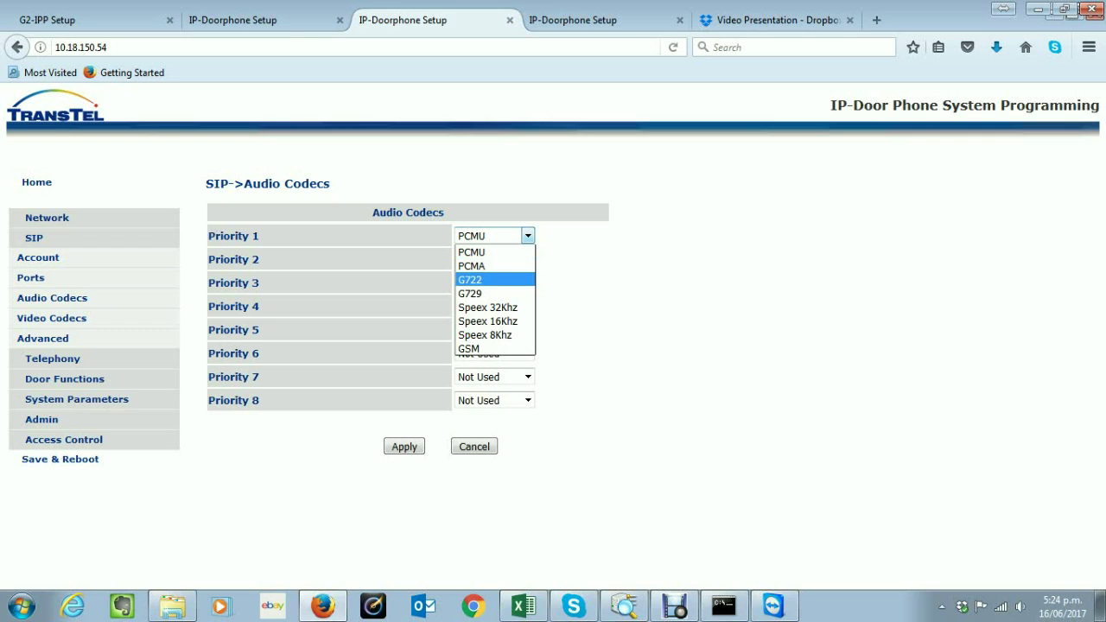
{"action": "key", "text": "Down"}
{"action": "key", "text": "Return"}
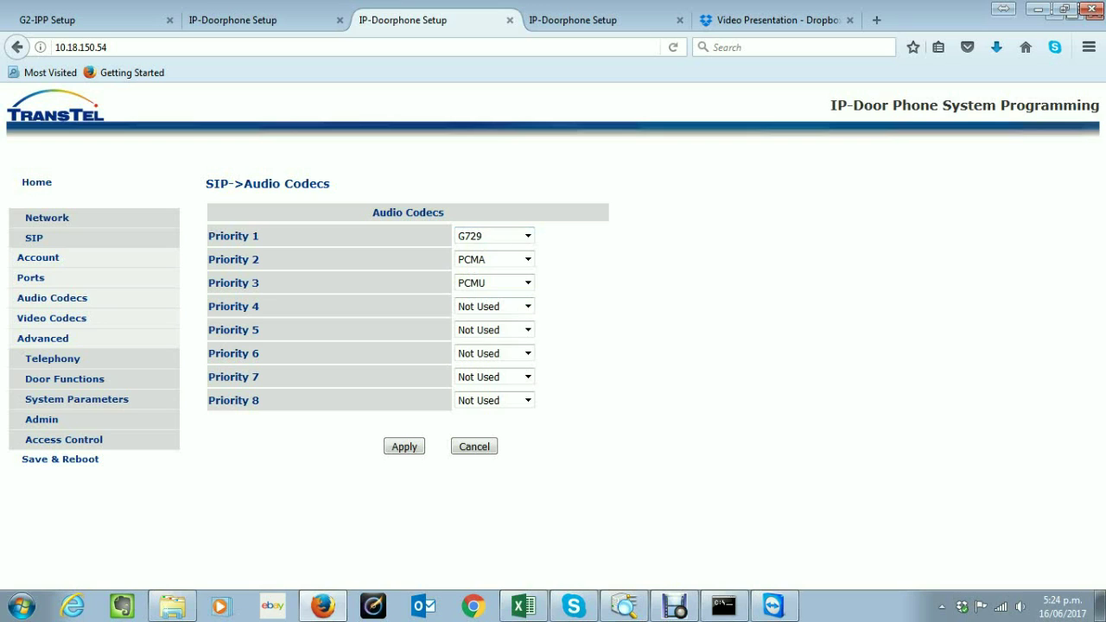
Browse the Priority 1 codec options through Speex and GSM, leaving G729 selected
{"action": "left_click", "coordinate": [527, 236]}
{"action": "key", "text": "Up"}
{"action": "key", "text": "Down"}
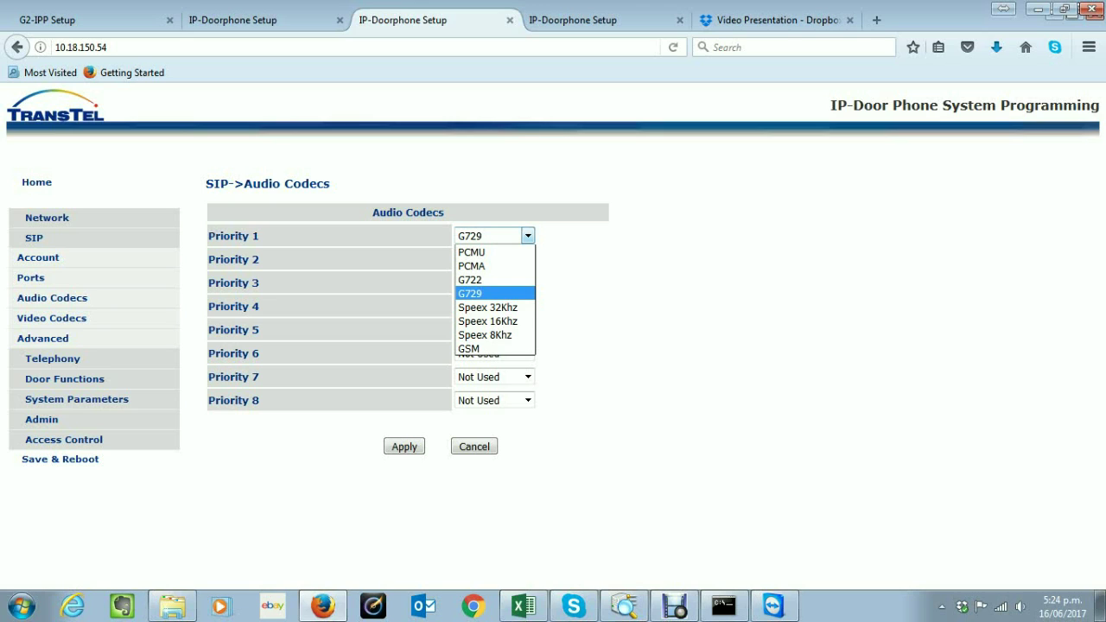
{"action": "key", "text": "Down"}
{"action": "key", "text": "Down"}
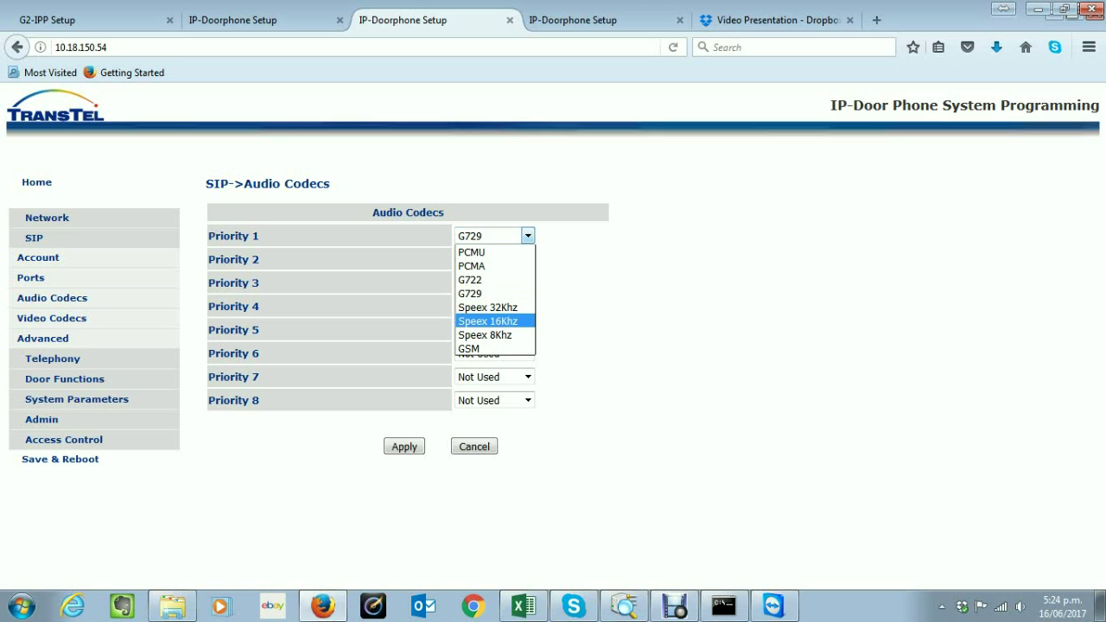
{"action": "key", "text": "Up"}
{"action": "key", "text": "Up"}
{"action": "key", "text": "Down"}
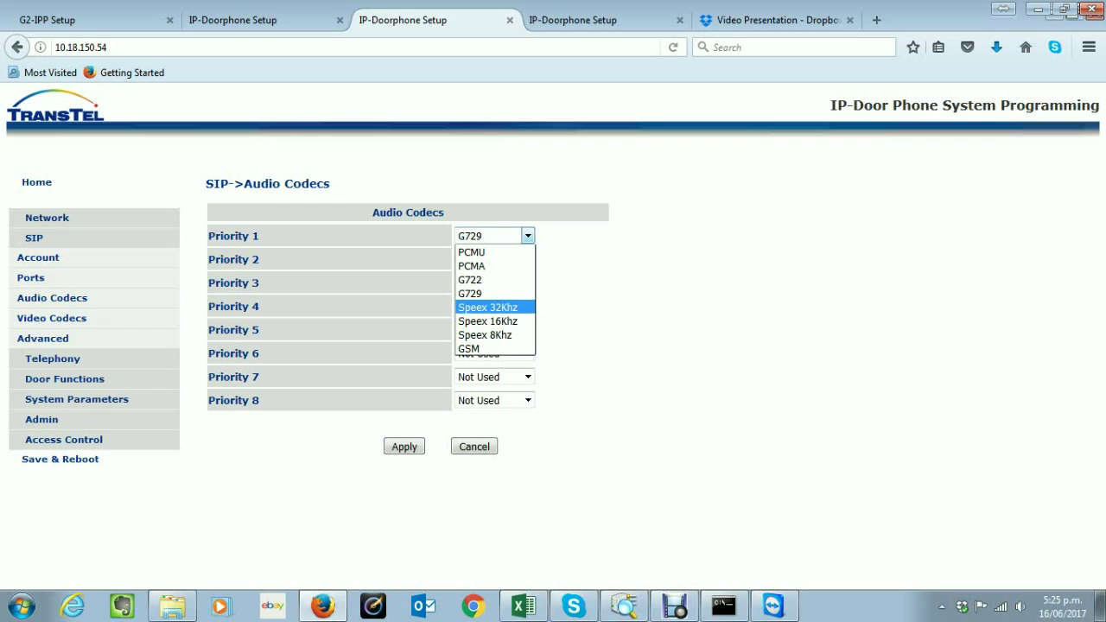
{"action": "key", "text": "Down"}
{"action": "key", "text": "Down"}
{"action": "key", "text": "Down"}
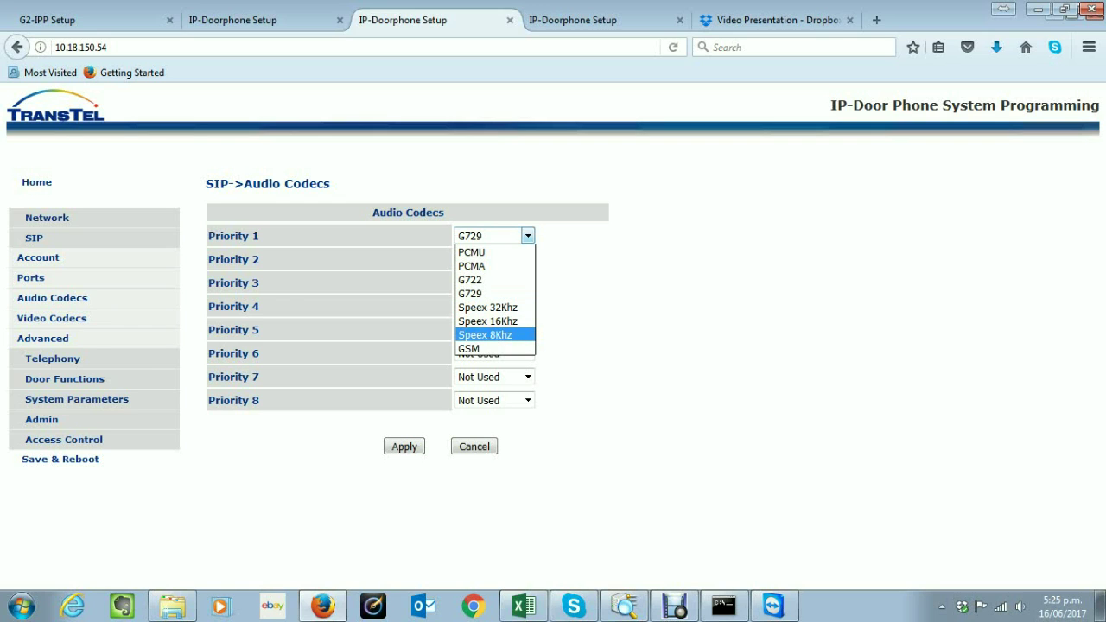
{"action": "key", "text": "Escape"}
Set PCMU as the Priority 1 audio codec and submit the codec settings
{"action": "key", "text": "alt+Down"}
{"action": "key", "text": "Up"}
{"action": "key", "text": "Up"}
{"action": "key", "text": "Up"}
{"action": "key", "text": "Return"}
{"action": "key", "text": "Tab"}
{"action": "key", "text": "Tab"}
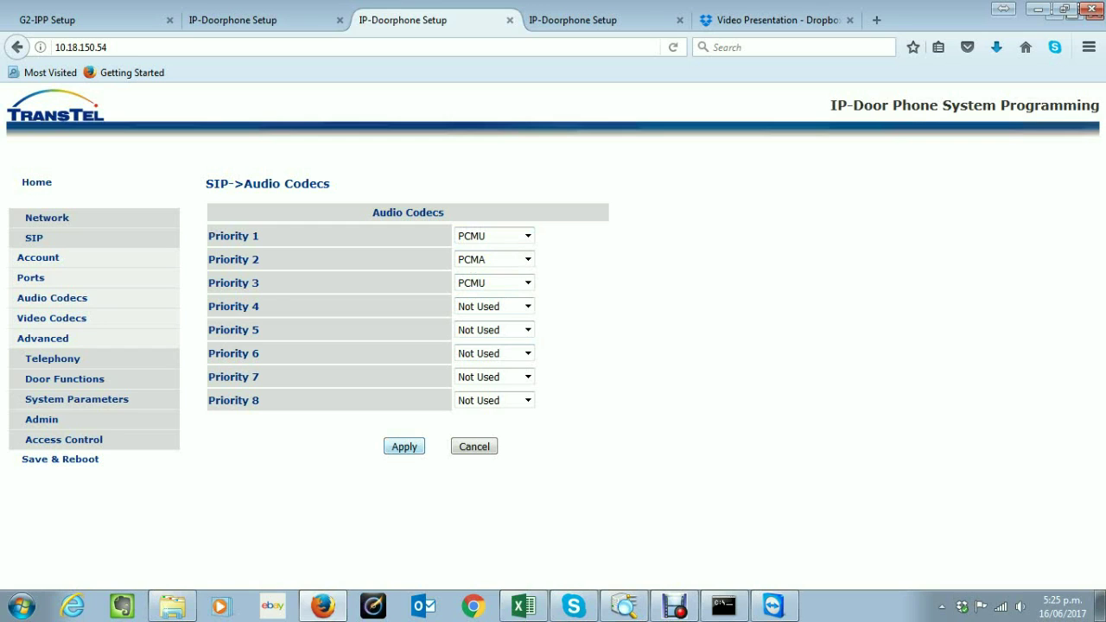
{"action": "key", "text": "F5"}
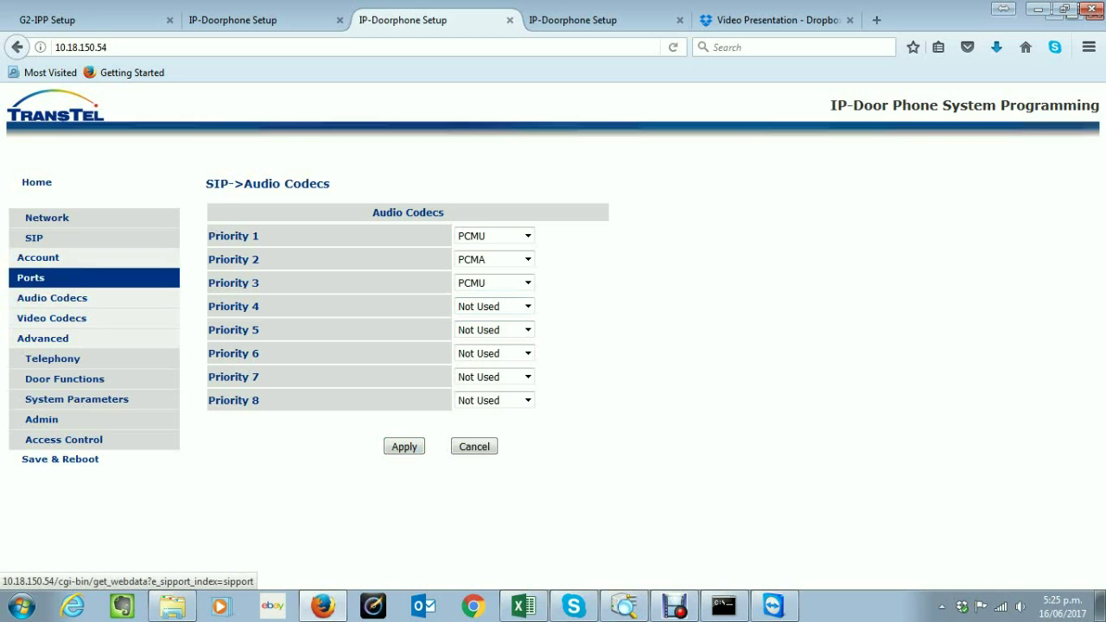
Check Video Codecs keeps H264 as Priority 1, then view SIP Advanced Settings
{"action": "left_click", "coordinate": [52, 318]}
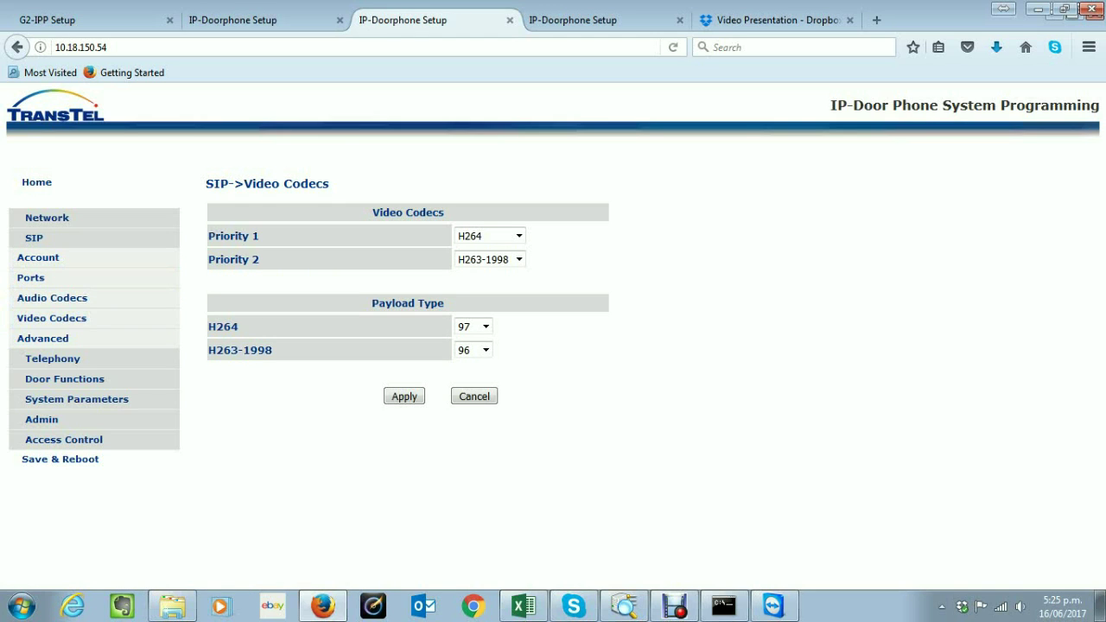
{"action": "left_click", "coordinate": [518, 236]}
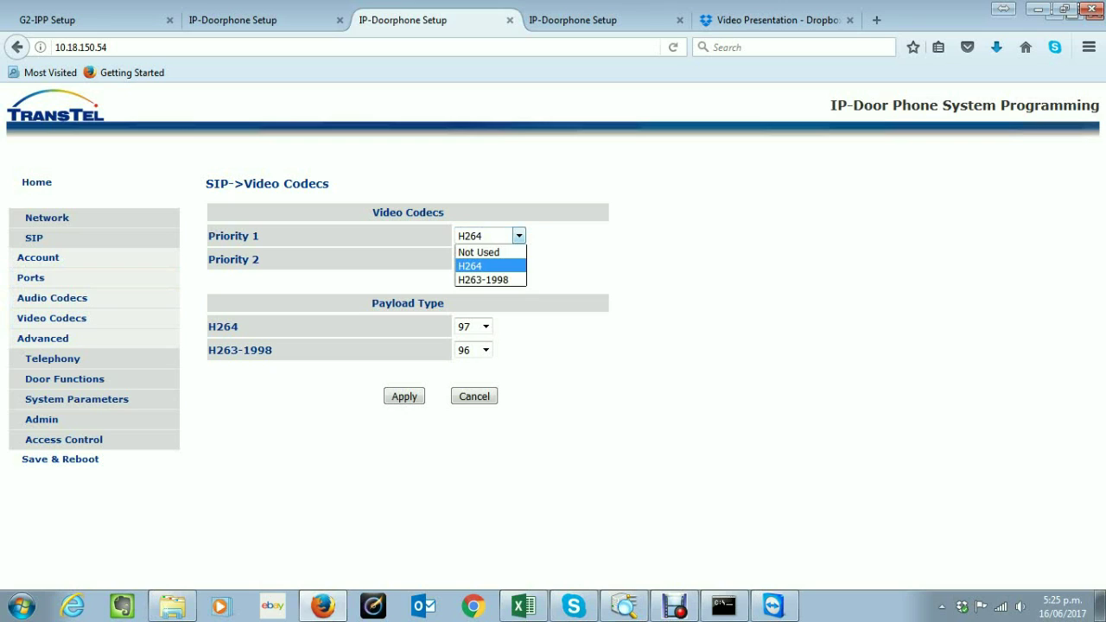
{"action": "key", "text": "Escape"}
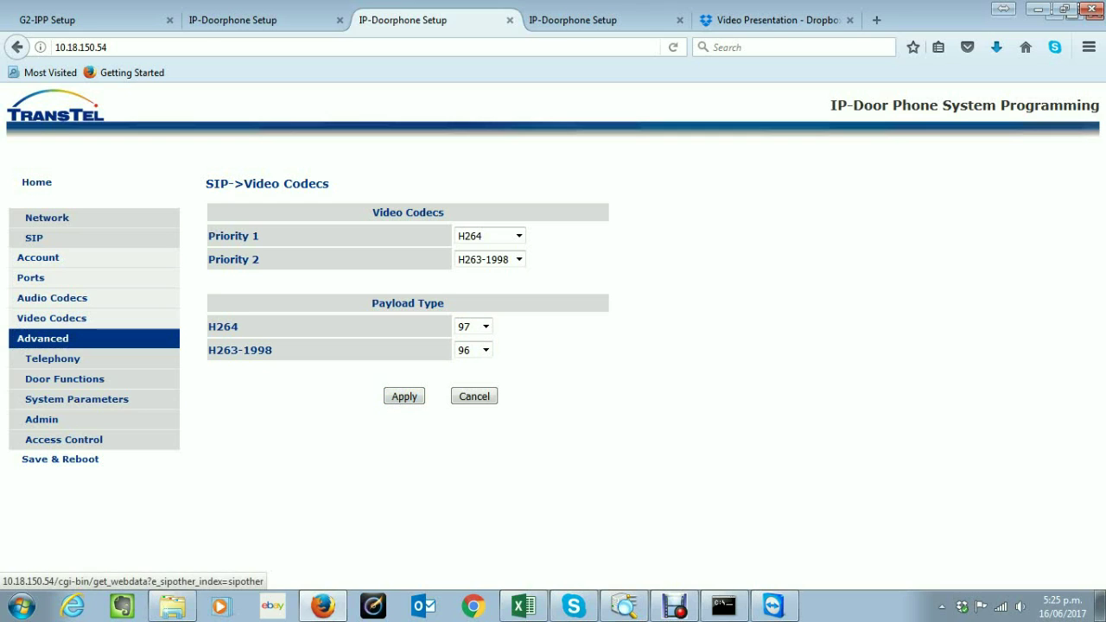
{"action": "left_click", "coordinate": [48, 338]}
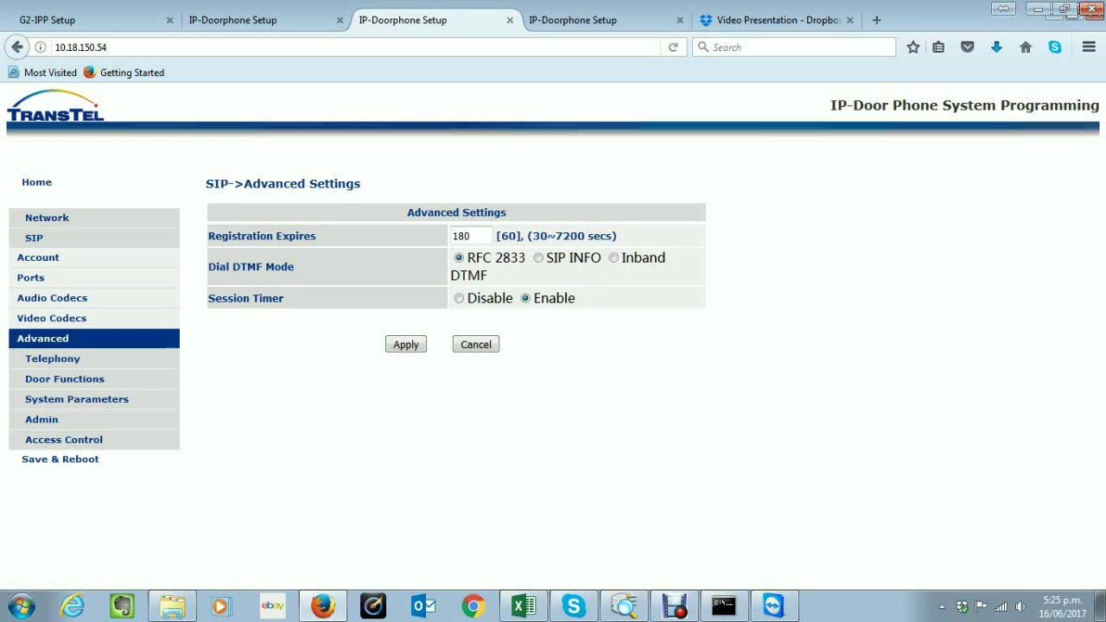
Try 3600 seconds for Registration Expires, then restore it to 180
{"action": "left_click", "coordinate": [471, 236]}
{"action": "key", "text": "ctrl+a"}
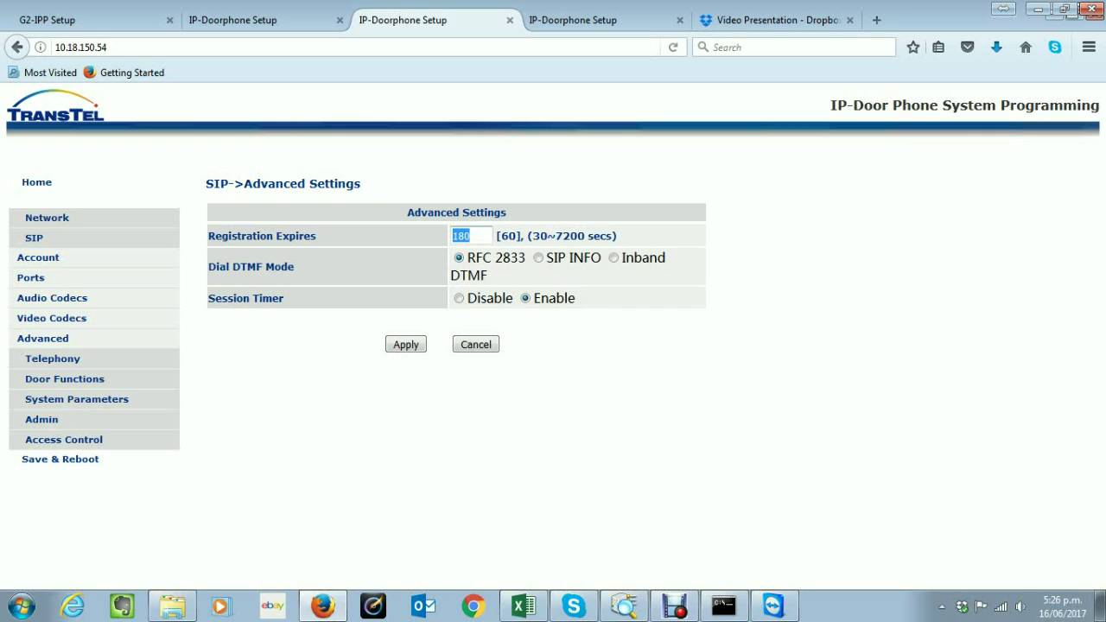
{"action": "type", "text": "180"}
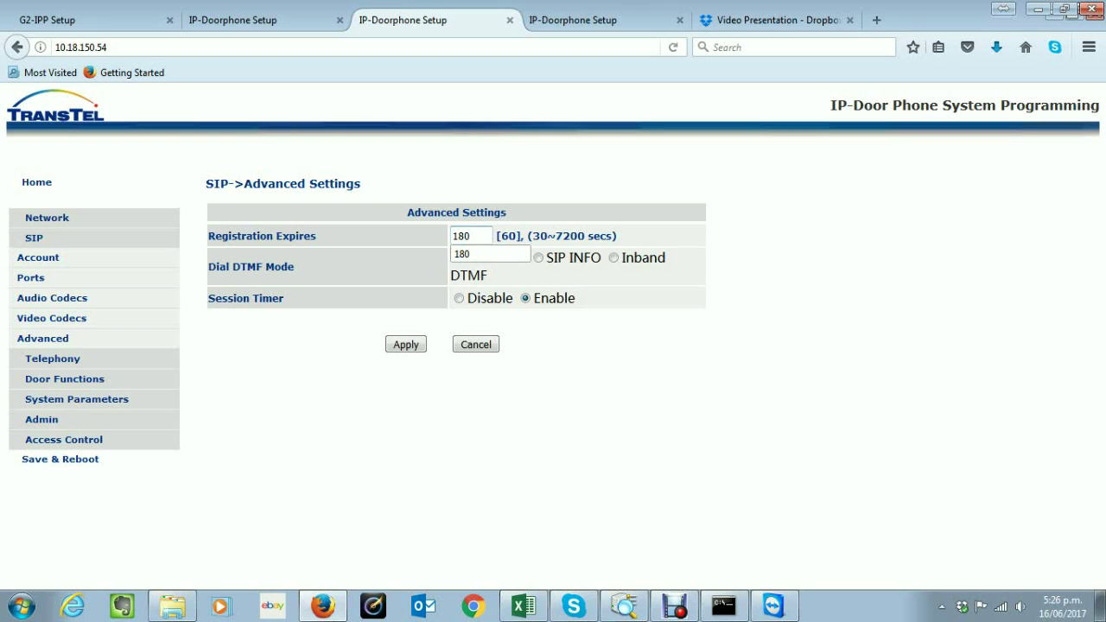
{"action": "key", "text": "BackSpace"}
{"action": "key", "text": "BackSpace"}
{"action": "key", "text": "BackSpace"}
{"action": "type", "text": "360"}
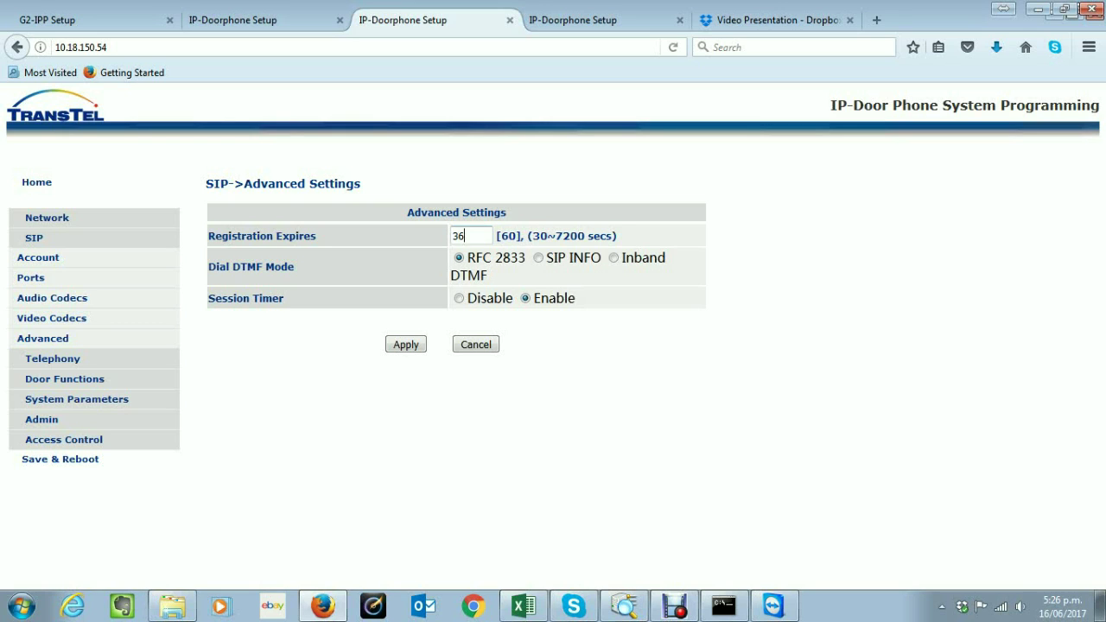
{"action": "type", "text": "0"}
{"action": "key", "text": "ctrl+a"}
{"action": "type", "text": "180"}
{"action": "key", "text": "Down"}
{"action": "key", "text": "Return"}
Cycle Dial DTMF Mode through SIP INFO and Inband, settle on RFC 2833, and apply
{"action": "left_click", "coordinate": [538, 258]}
{"action": "left_click", "coordinate": [614, 258]}
{"action": "left_click", "coordinate": [459, 257]}
{"action": "left_click", "coordinate": [406, 344]}
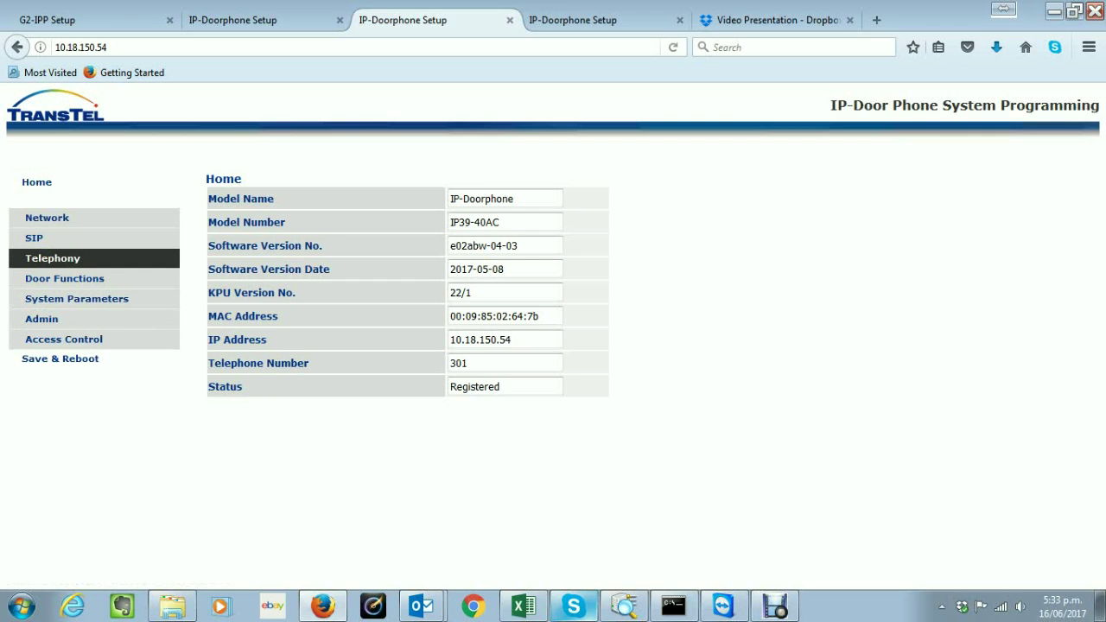
Open Telephony > Parameters and try Auto Answer Disable and Intercom, ending on Enable
{"action": "left_click", "coordinate": [52, 257]}
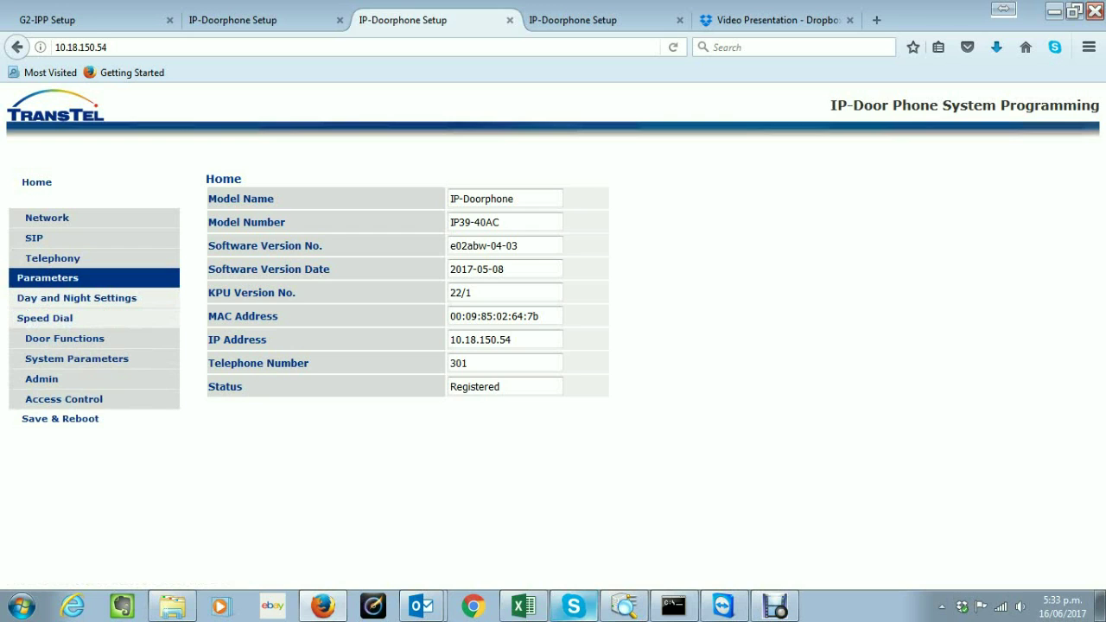
{"action": "left_click", "coordinate": [47, 278]}
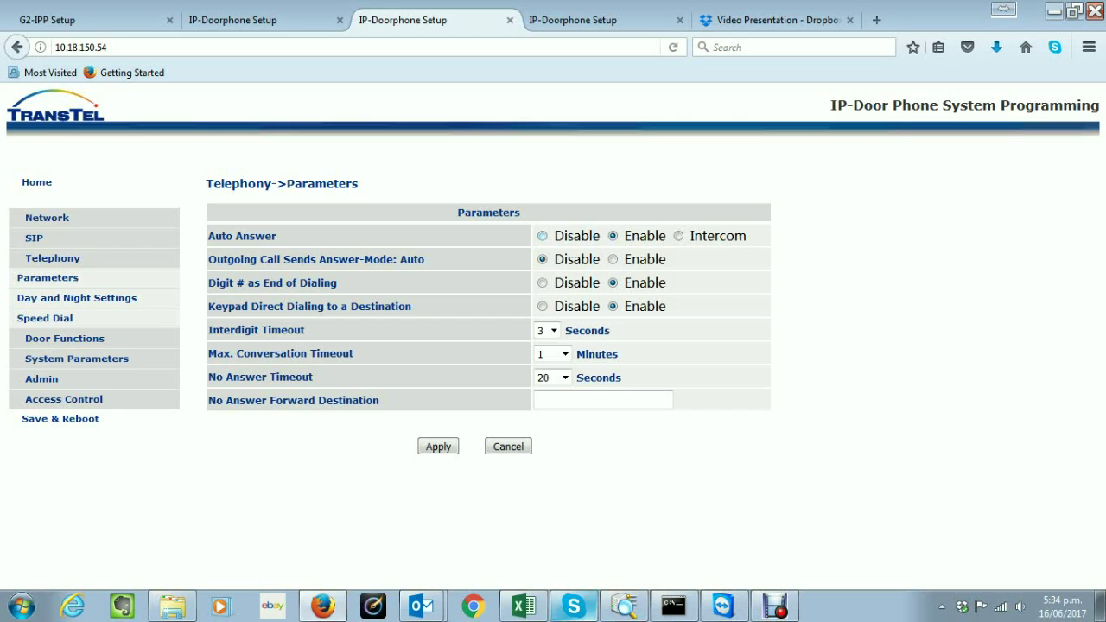
{"action": "left_click", "coordinate": [542, 236]}
{"action": "left_click", "coordinate": [613, 236]}
{"action": "left_click", "coordinate": [678, 235]}
{"action": "left_click", "coordinate": [613, 236]}
{"action": "left_click", "coordinate": [678, 236]}
{"action": "left_click", "coordinate": [613, 236]}
{"action": "left_click", "coordinate": [553, 330]}
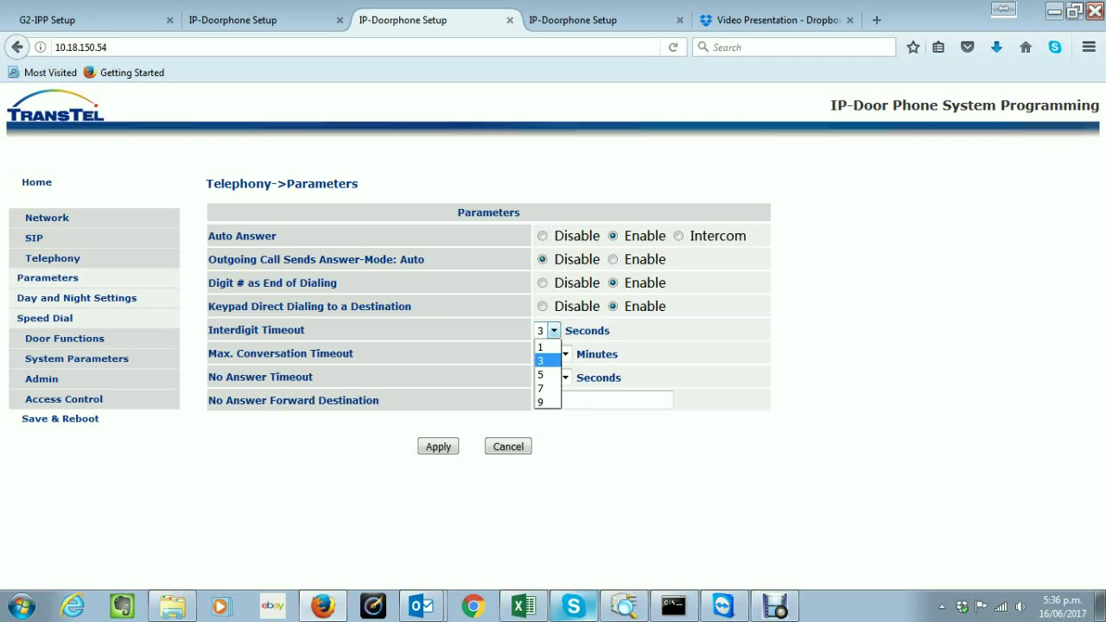
{"action": "left_click", "coordinate": [553, 330]}
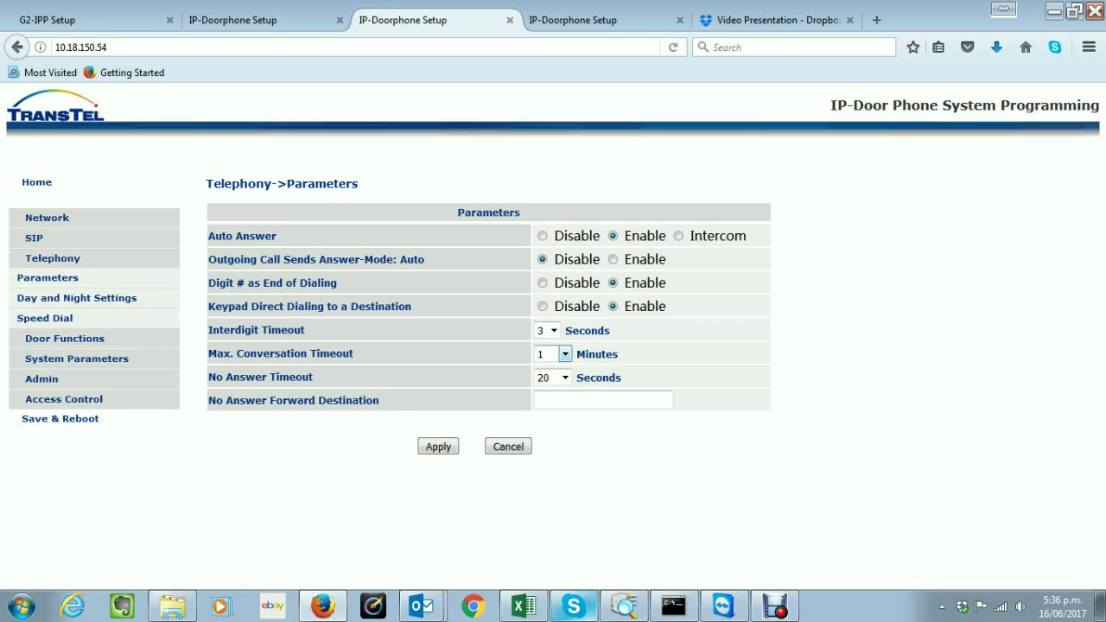
{"action": "left_click", "coordinate": [564, 354]}
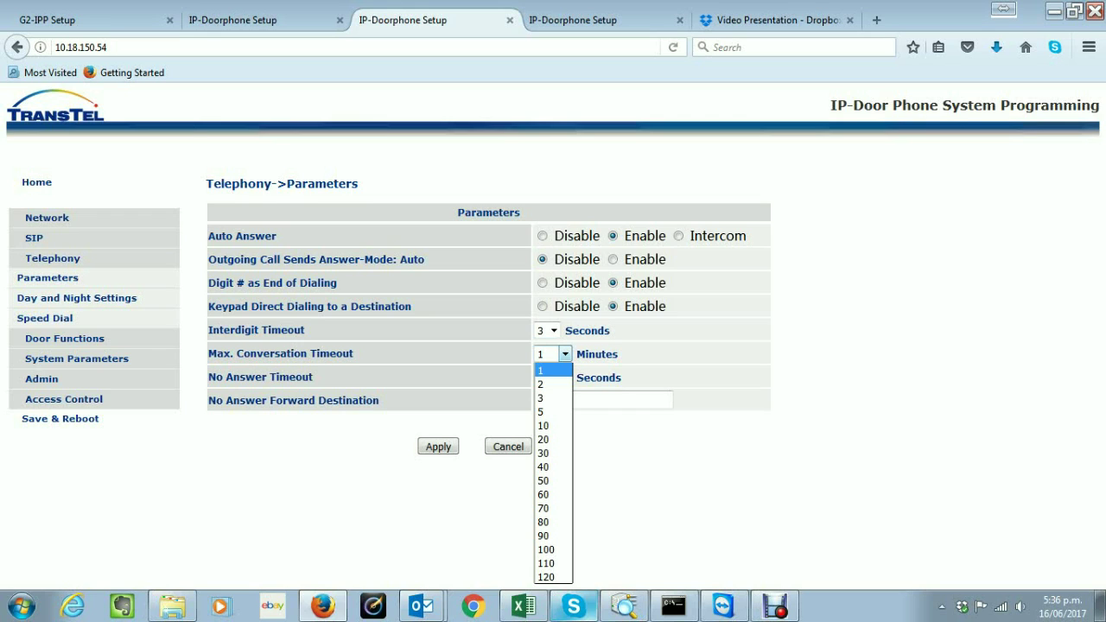
{"action": "key", "text": "Down"}
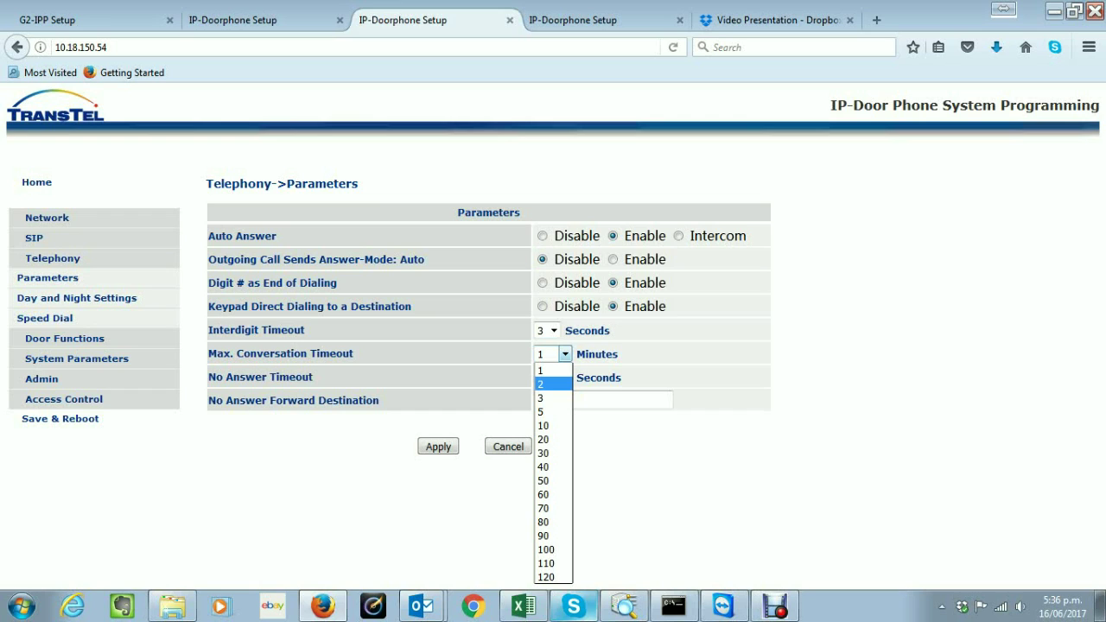
{"action": "key", "text": "Up"}
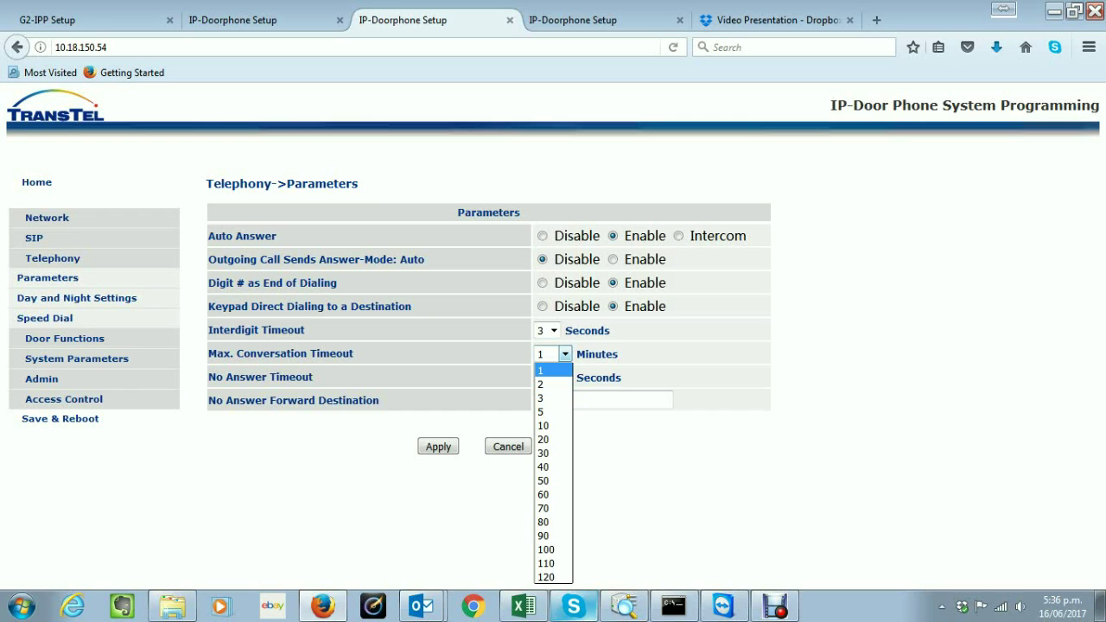
{"action": "key", "text": "Return"}
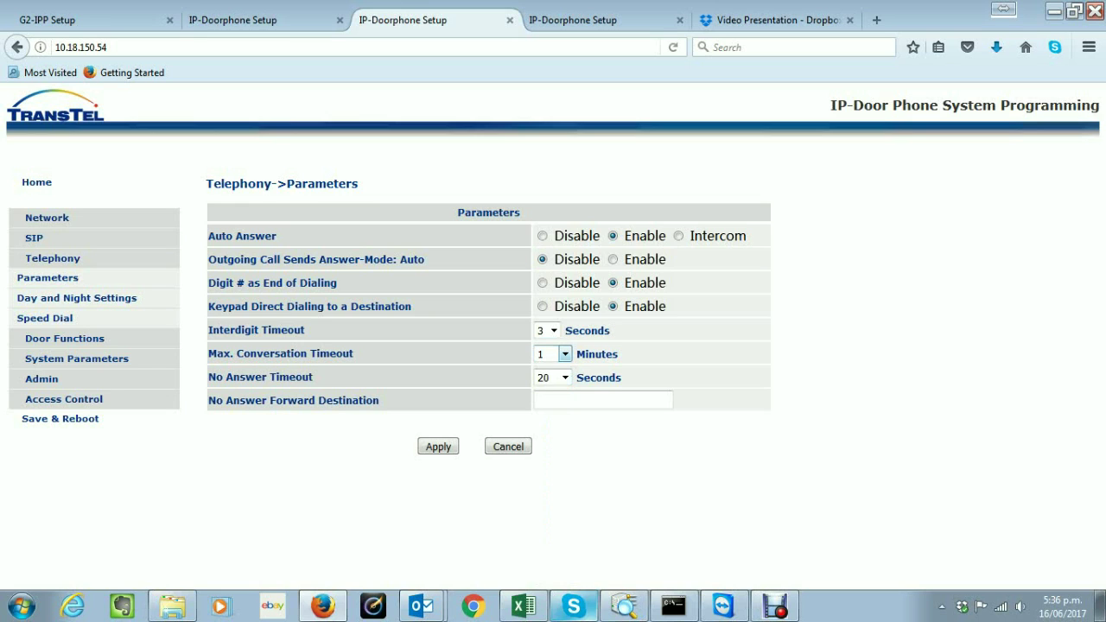
{"action": "left_click", "coordinate": [564, 354]}
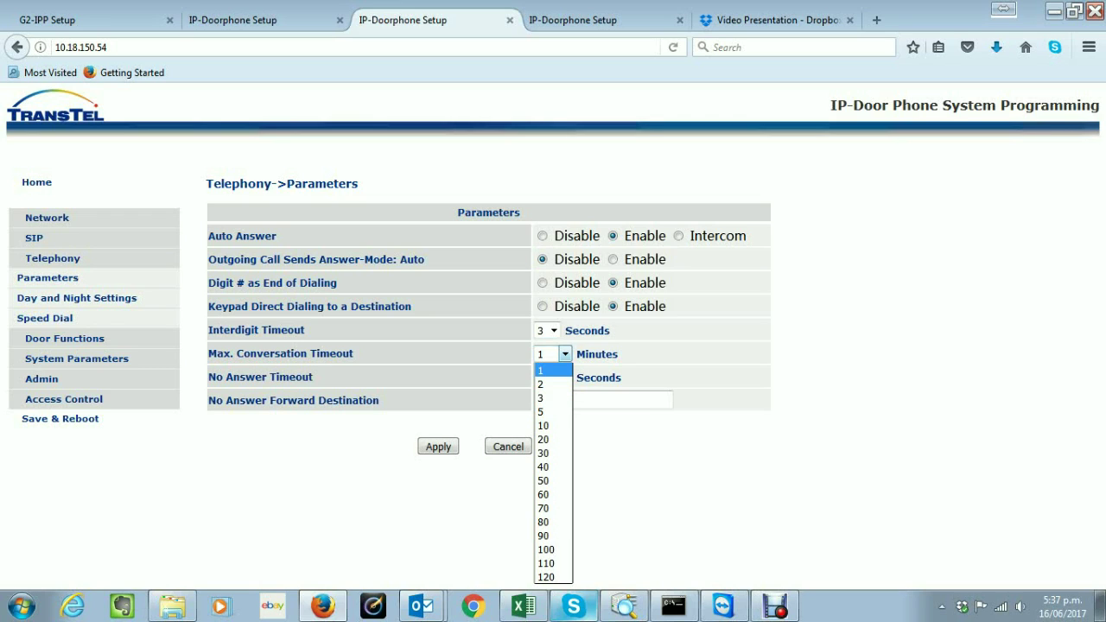
{"action": "key", "text": "Down"}
{"action": "key", "text": "Tab"}
{"action": "key", "text": "shift+Tab"}
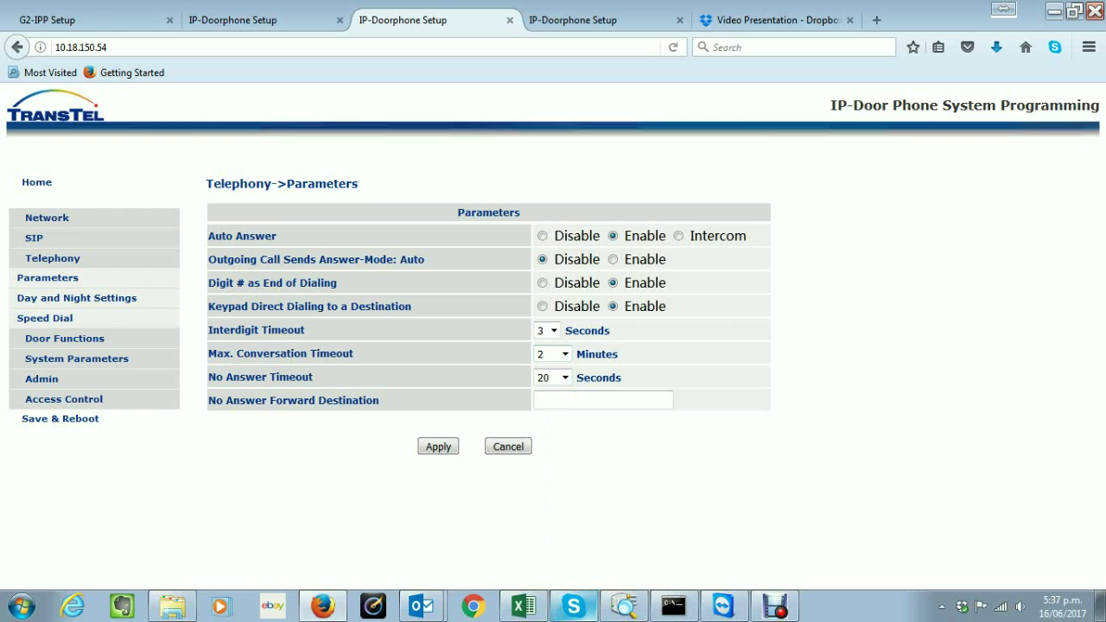
{"action": "key", "text": "alt+Down"}
{"action": "key", "text": "Tab"}
Keep No Answer Timeout at 20 seconds and apply the telephony parameters
{"action": "left_click", "coordinate": [564, 377]}
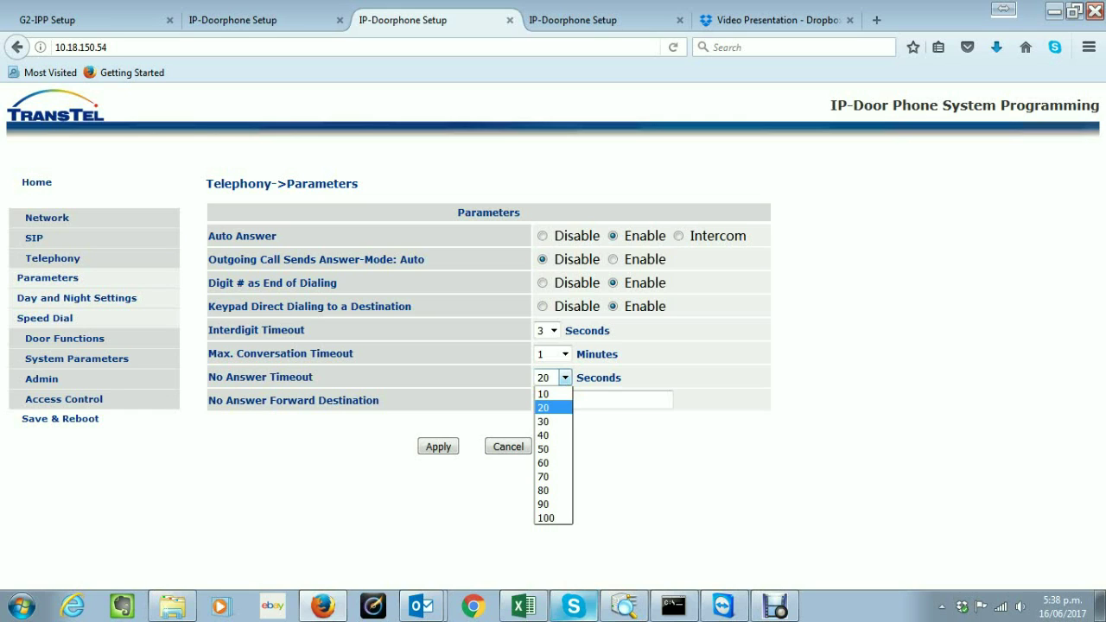
{"action": "key", "text": "Escape"}
{"action": "key", "text": "Tab"}
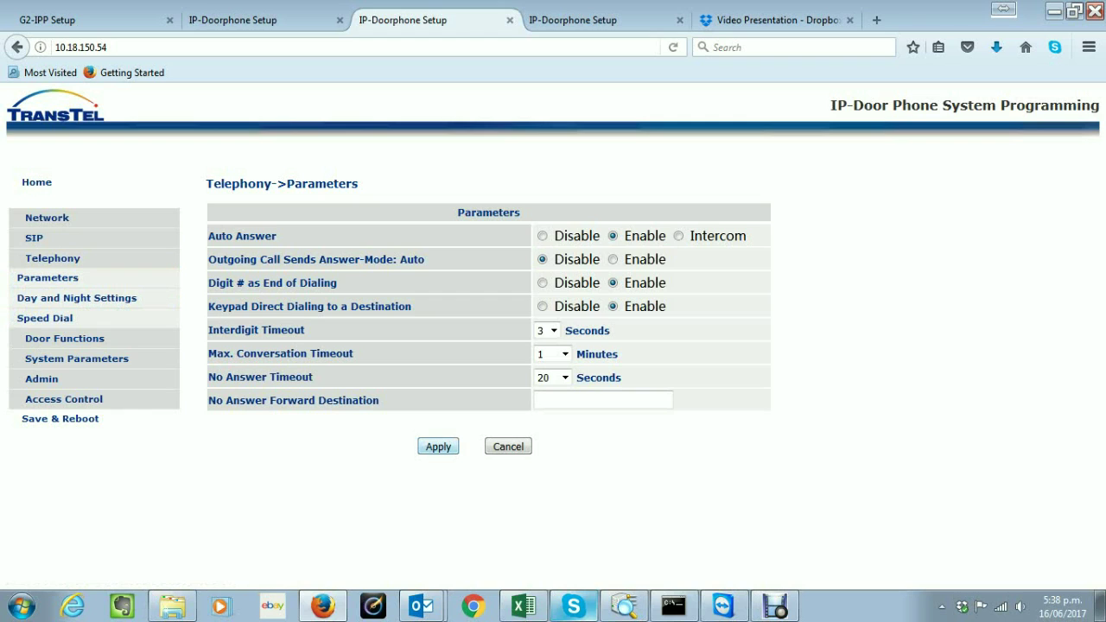
{"action": "key", "text": "Return"}
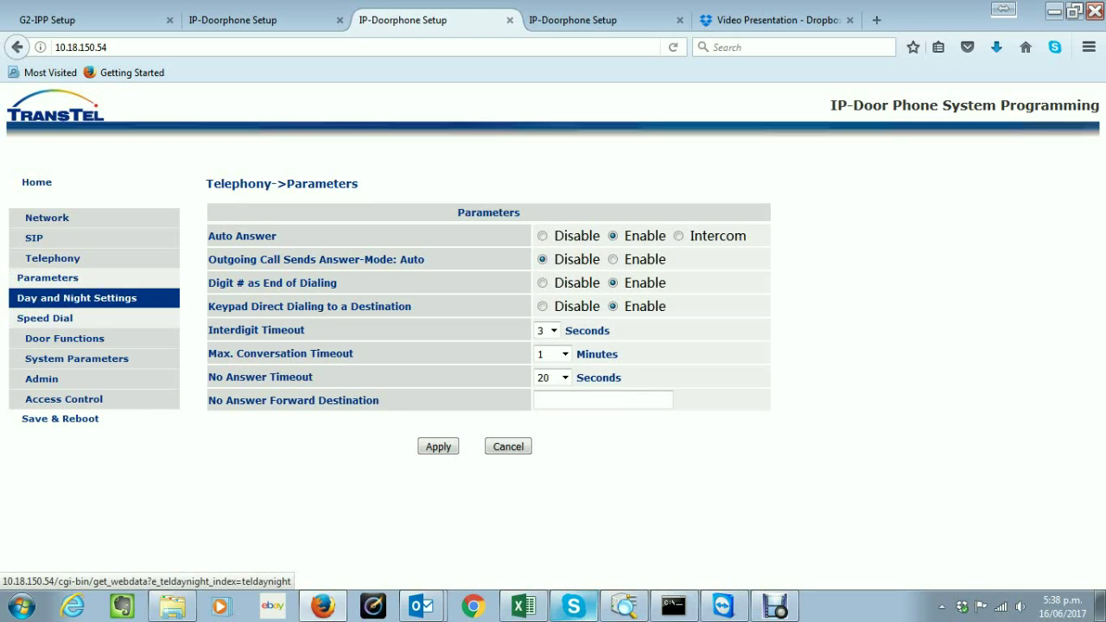
In Day and Night Settings, try Manual with Night Time, then return to Auto with Day Time
{"action": "left_click", "coordinate": [77, 297]}
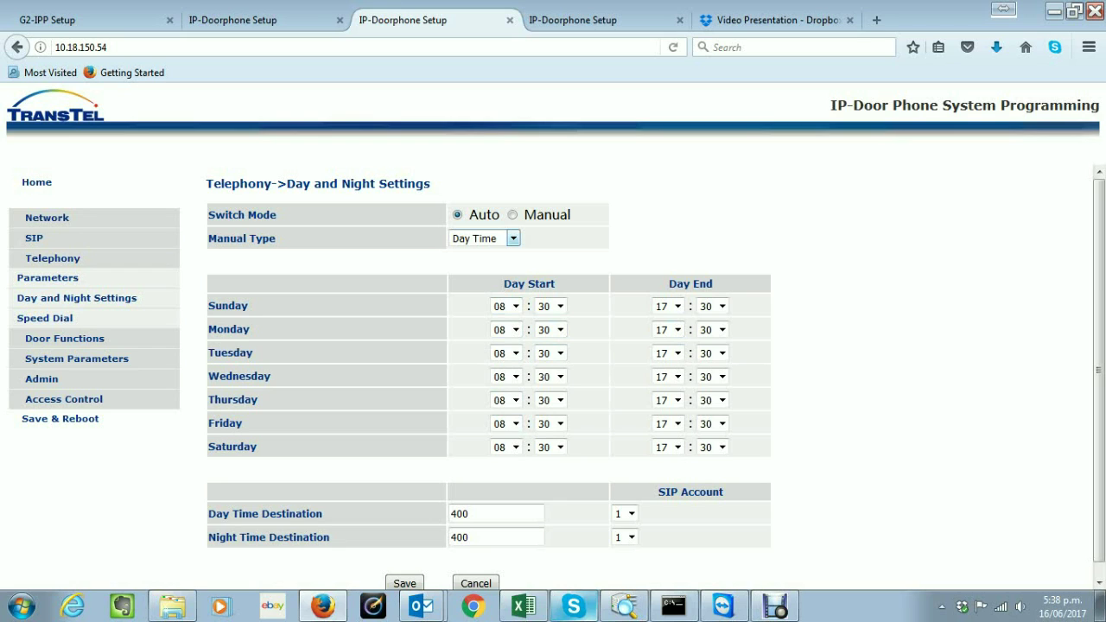
{"action": "left_click", "coordinate": [513, 238]}
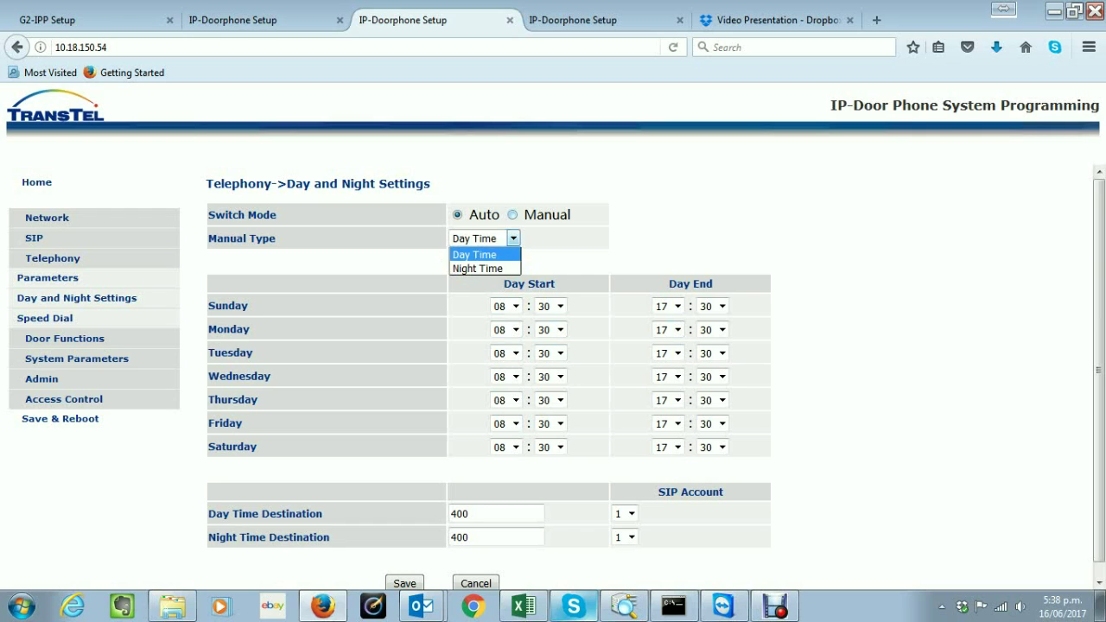
{"action": "left_click", "coordinate": [512, 214]}
{"action": "left_click", "coordinate": [484, 239]}
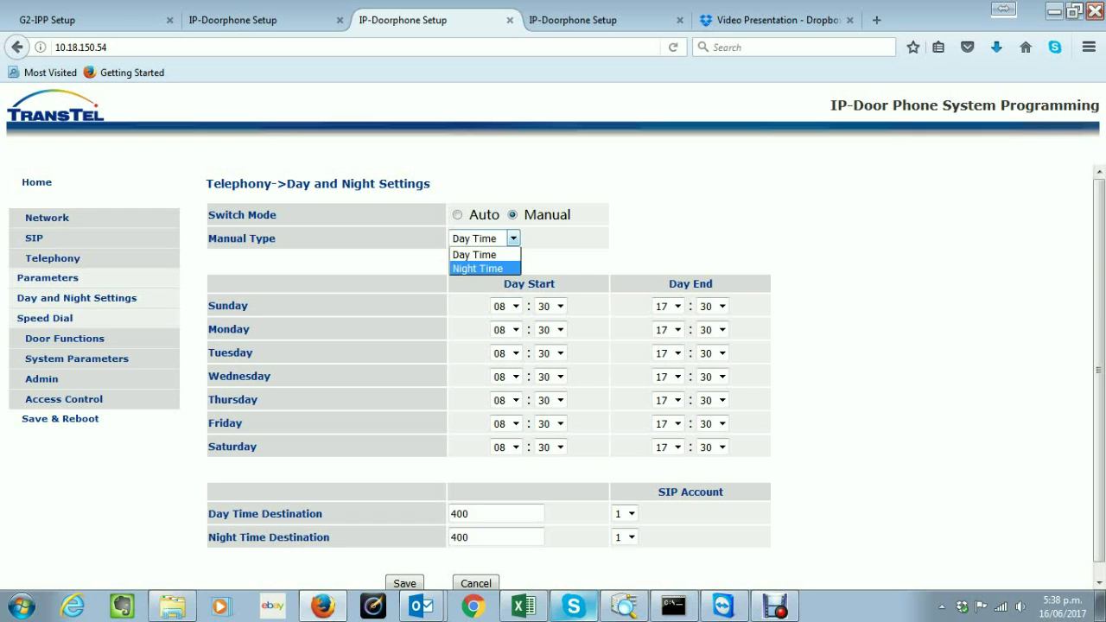
{"action": "left_click", "coordinate": [477, 268]}
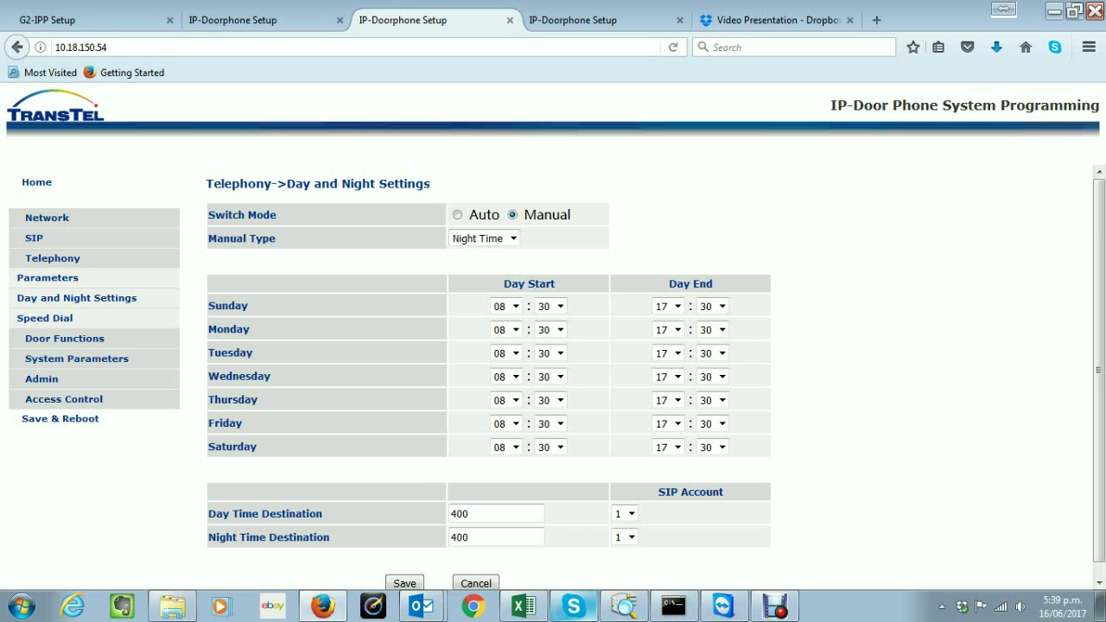
{"action": "left_click", "coordinate": [457, 214]}
{"action": "left_click", "coordinate": [512, 239]}
{"action": "left_click", "coordinate": [474, 254]}
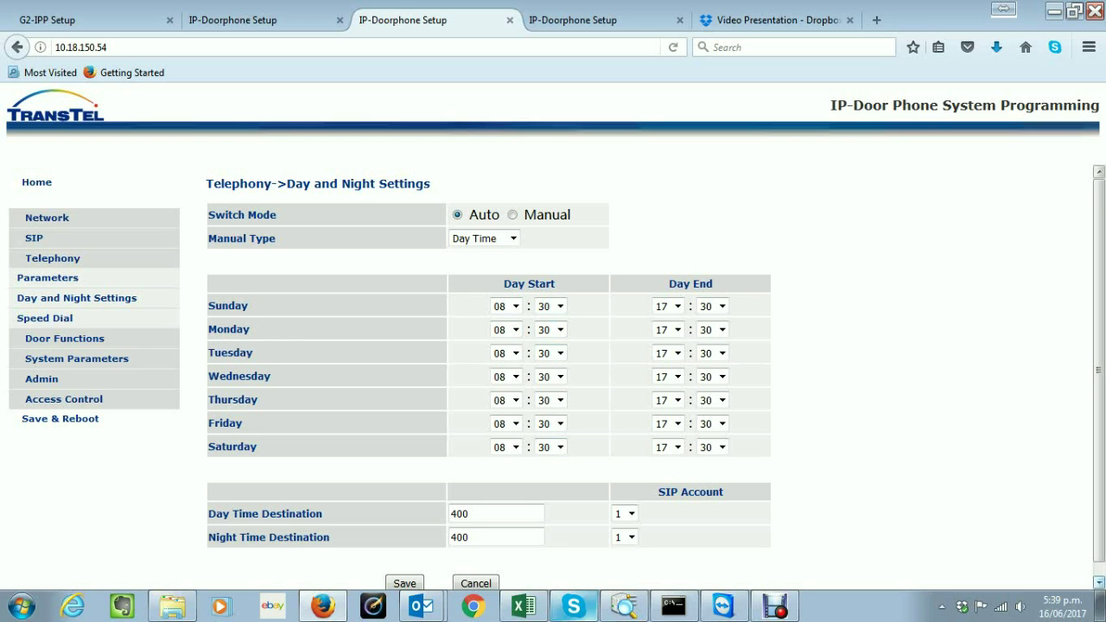
Check the Day Time Destination 400, keeping it on SIP account 1
{"action": "scroll", "coordinate": [553, 371], "scroll_direction": "down", "scroll_amount": 1}
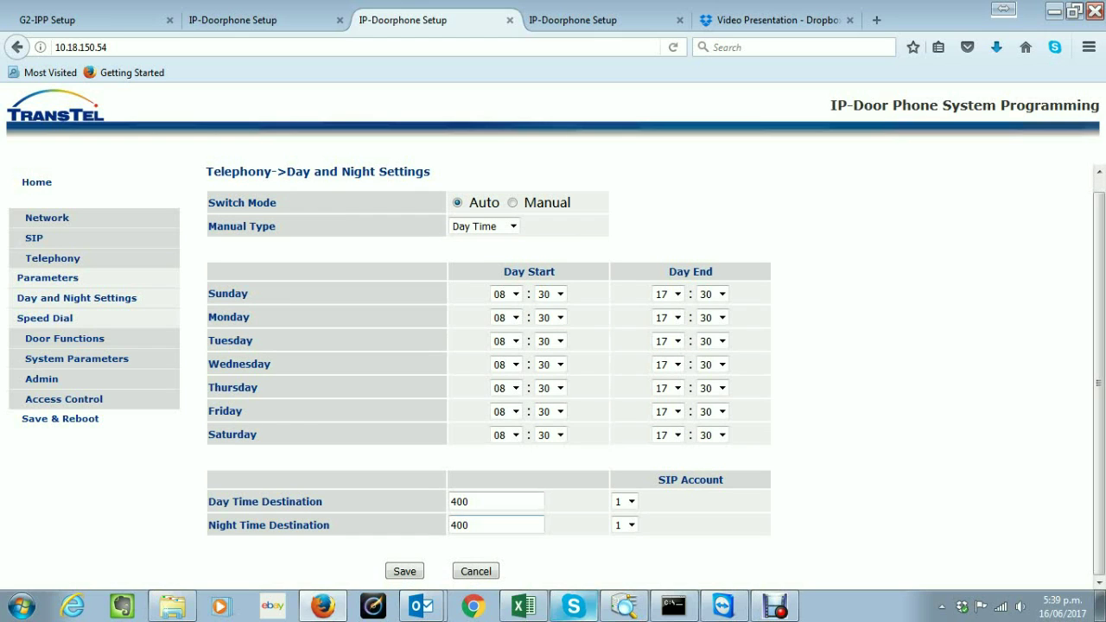
{"action": "double_click", "coordinate": [459, 501]}
{"action": "left_click", "coordinate": [631, 501]}
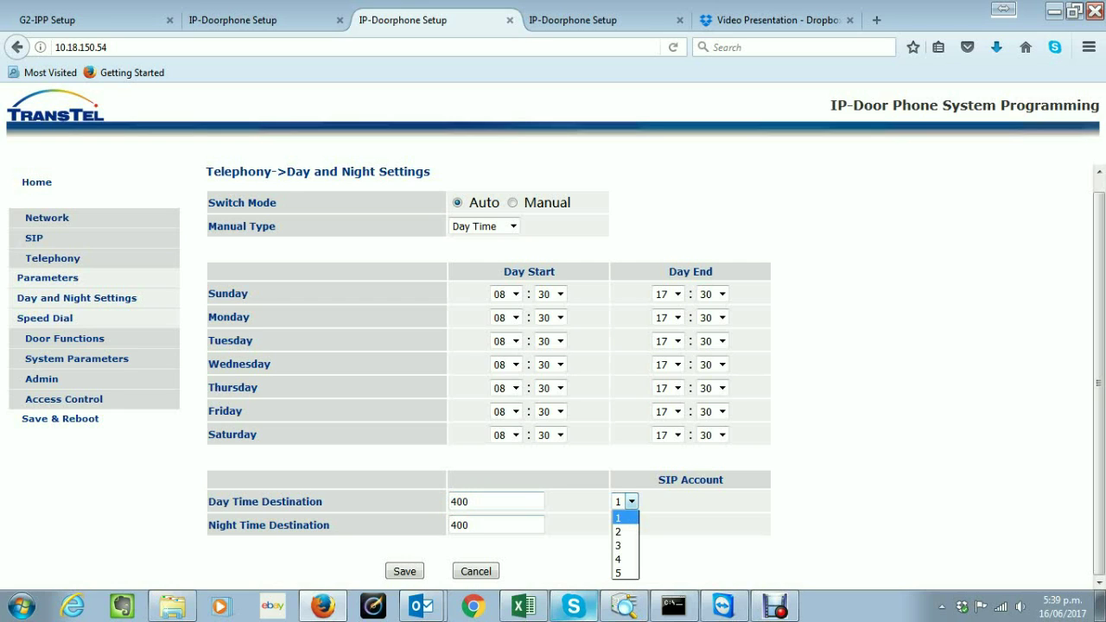
{"action": "left_click", "coordinate": [619, 515]}
{"action": "left_click", "coordinate": [631, 501]}
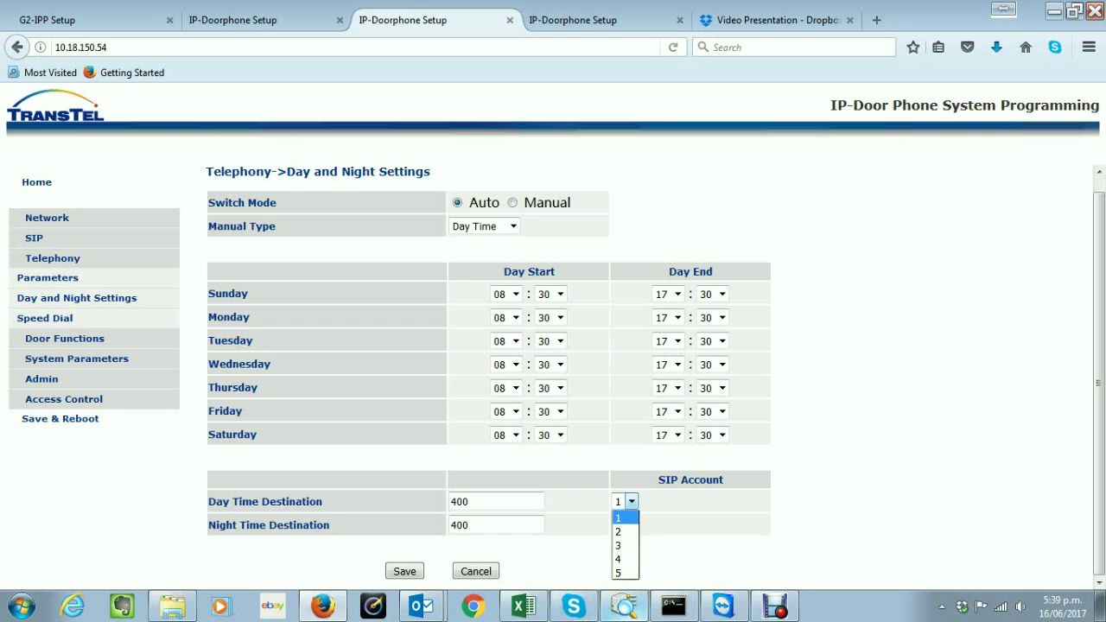
{"action": "key", "text": "Return"}
{"action": "left_click", "coordinate": [484, 501]}
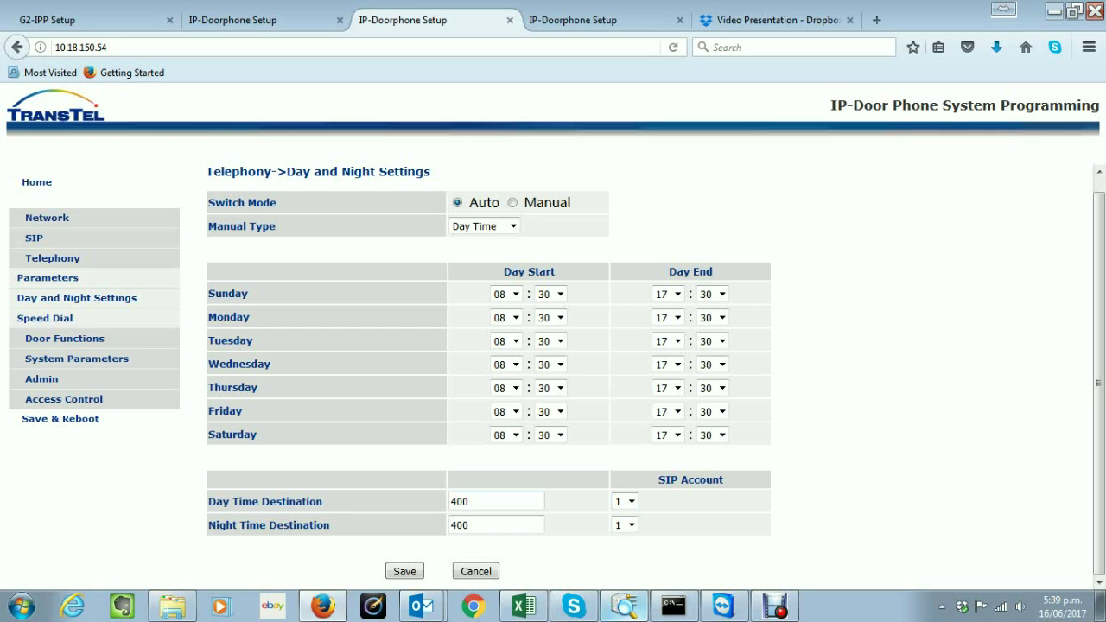
{"action": "left_click_drag", "start_coordinate": [468, 501], "coordinate": [458, 502]}
Try night-time SIP account 2 and number 0955555, then restore 400 on account 1 and save
{"action": "left_click", "coordinate": [631, 525]}
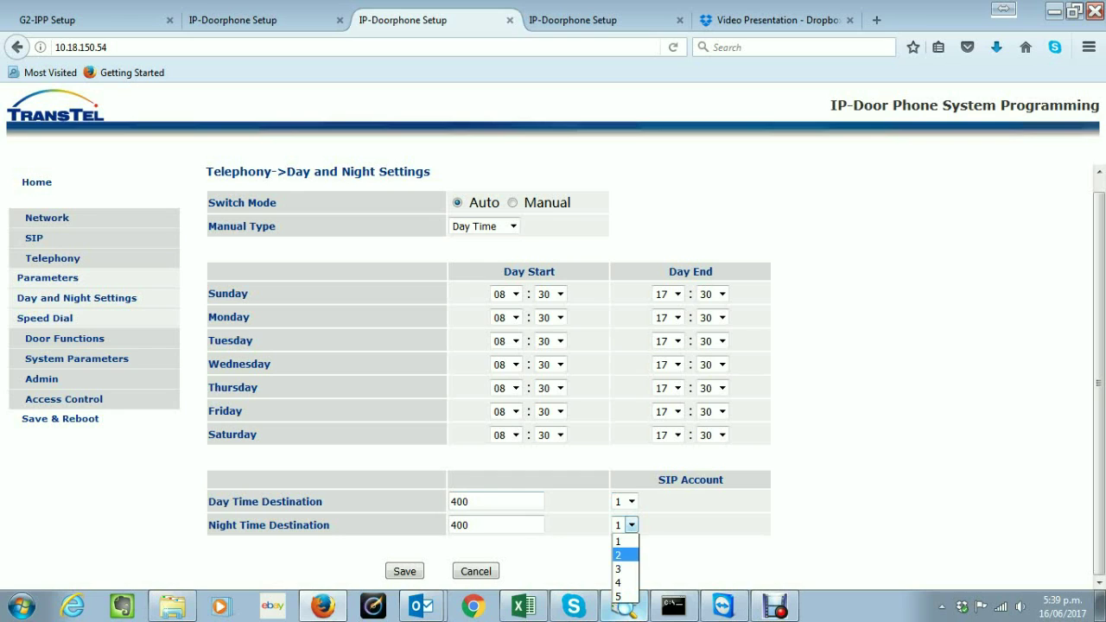
{"action": "left_click", "coordinate": [624, 555]}
{"action": "key", "text": "shift+Tab"}
{"action": "type", "text": "0955555"}
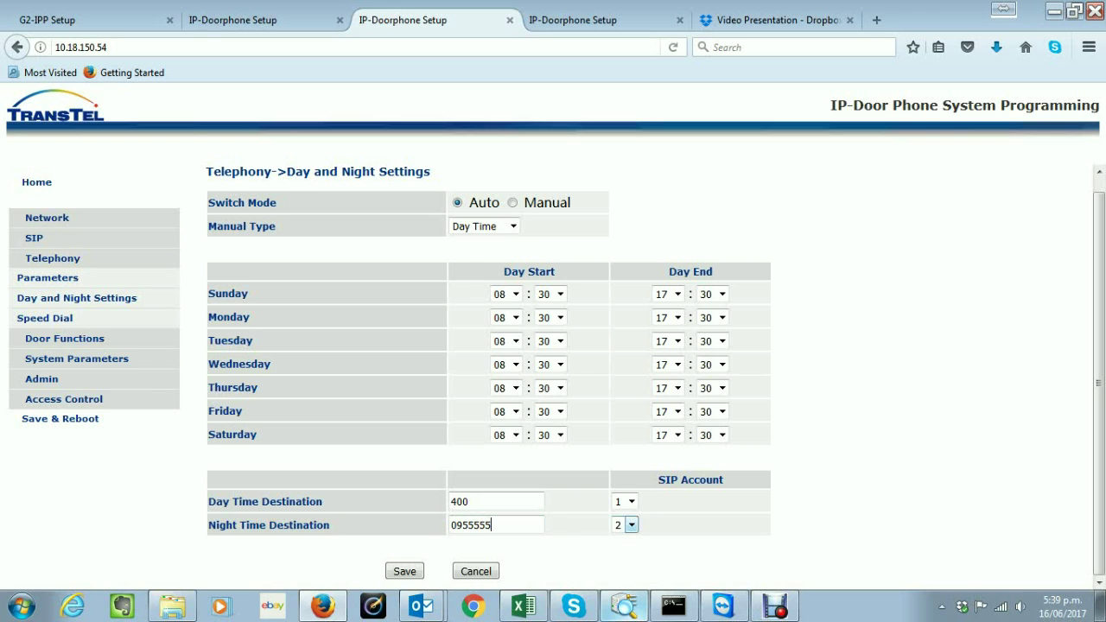
{"action": "left_click", "coordinate": [632, 524]}
{"action": "key", "text": "Up"}
{"action": "key", "text": "Return"}
{"action": "key", "text": "shift+Tab"}
{"action": "type", "text": "400"}
{"action": "key", "text": "Tab"}
{"action": "key", "text": "Tab"}
{"action": "key", "text": "Return"}
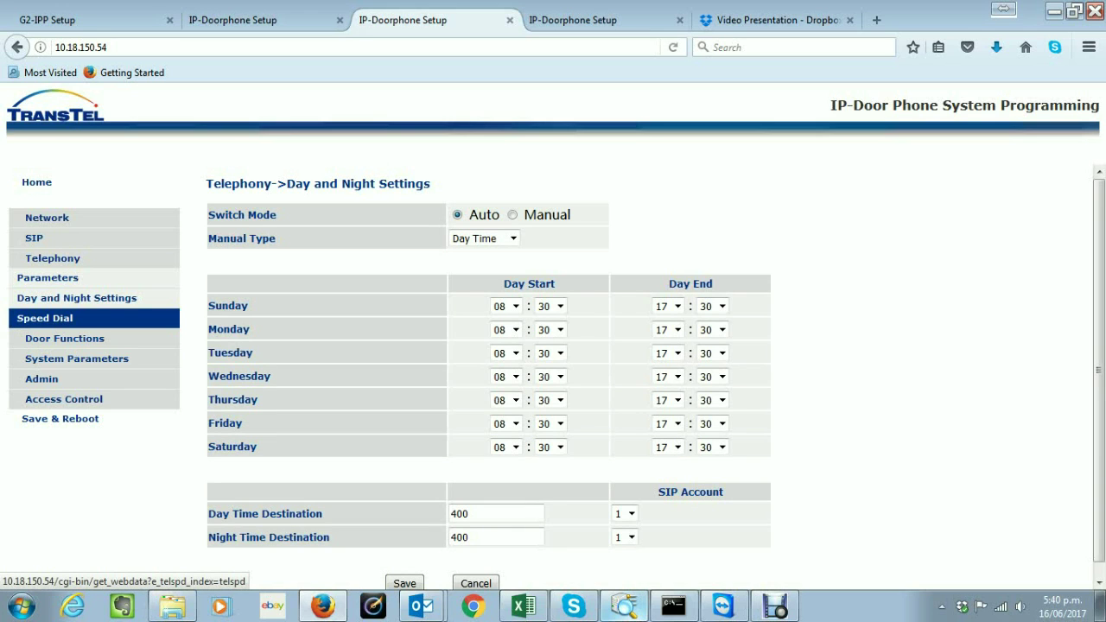
Open the Speed Dial table and inspect row 1's fields, scrolling horizontally across all columns
{"action": "left_click", "coordinate": [43, 317]}
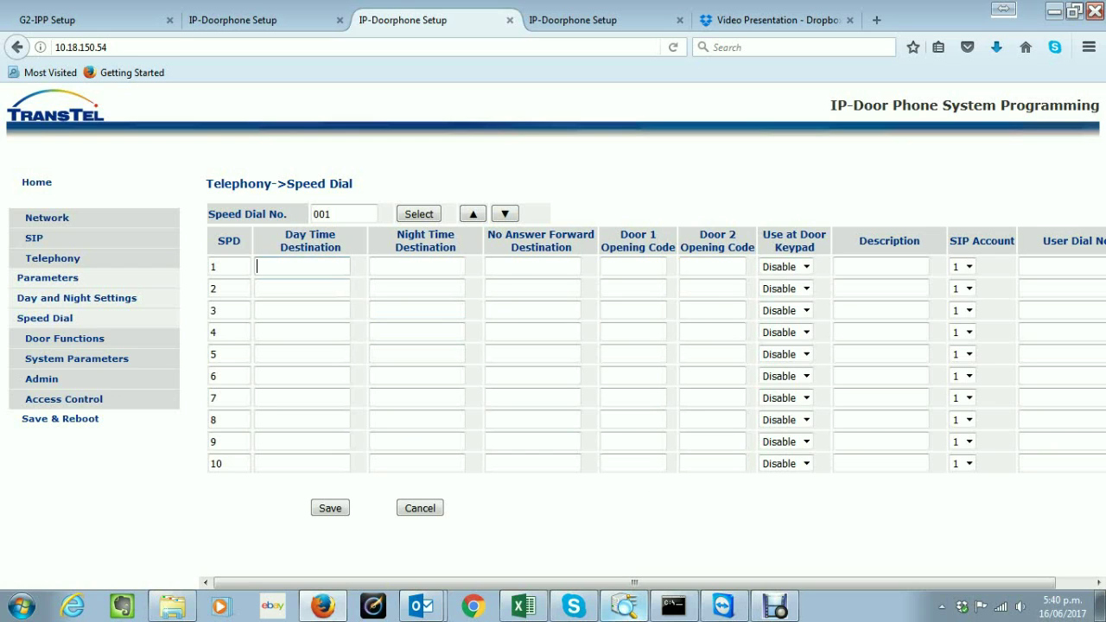
{"action": "left_click", "coordinate": [372, 266]}
{"action": "left_click", "coordinate": [331, 213]}
{"action": "key", "text": "ctrl+a"}
{"action": "key", "text": "Right"}
{"action": "left_click", "coordinate": [633, 266]}
{"action": "left_click", "coordinate": [969, 267]}
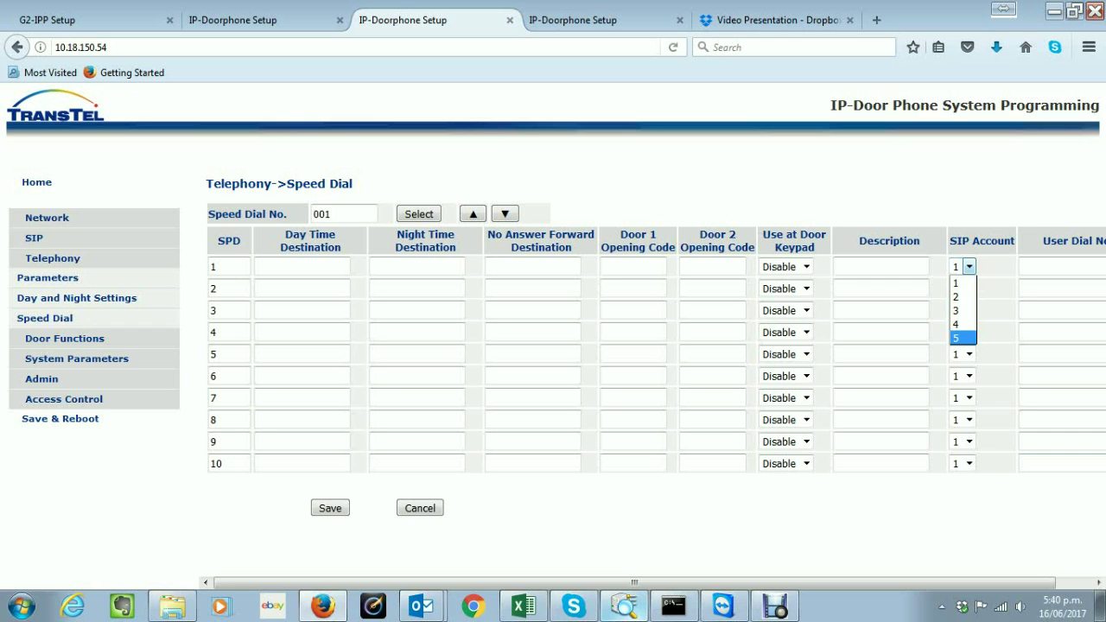
{"action": "left_click_drag", "start_coordinate": [634, 582], "coordinate": [669, 582]}
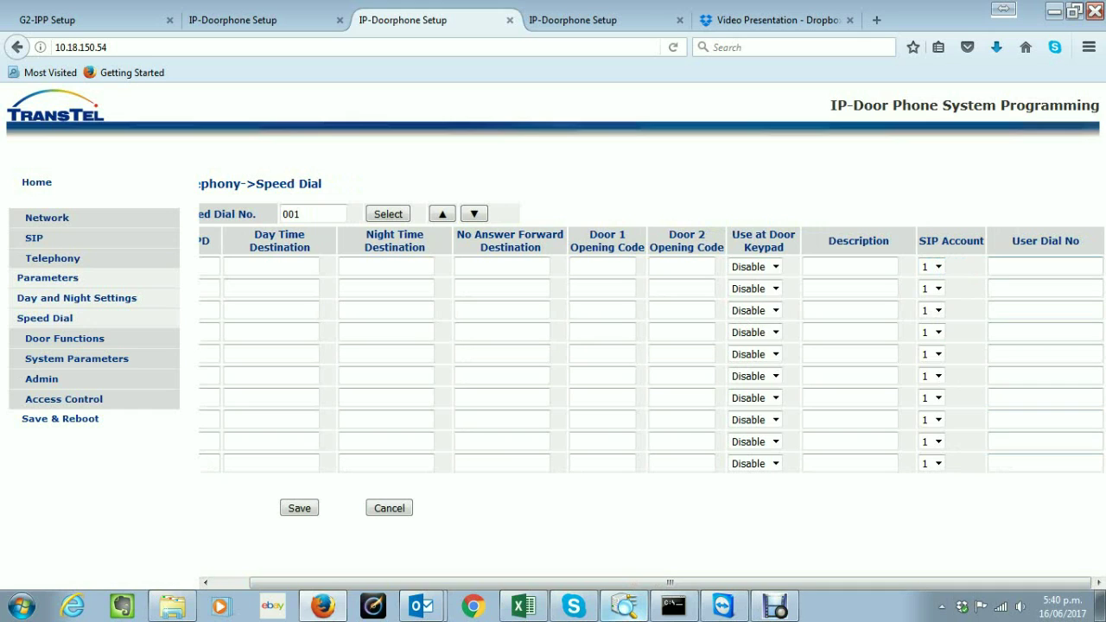
{"action": "left_click", "coordinate": [991, 267]}
{"action": "left_click_drag", "start_coordinate": [669, 581], "coordinate": [633, 581]}
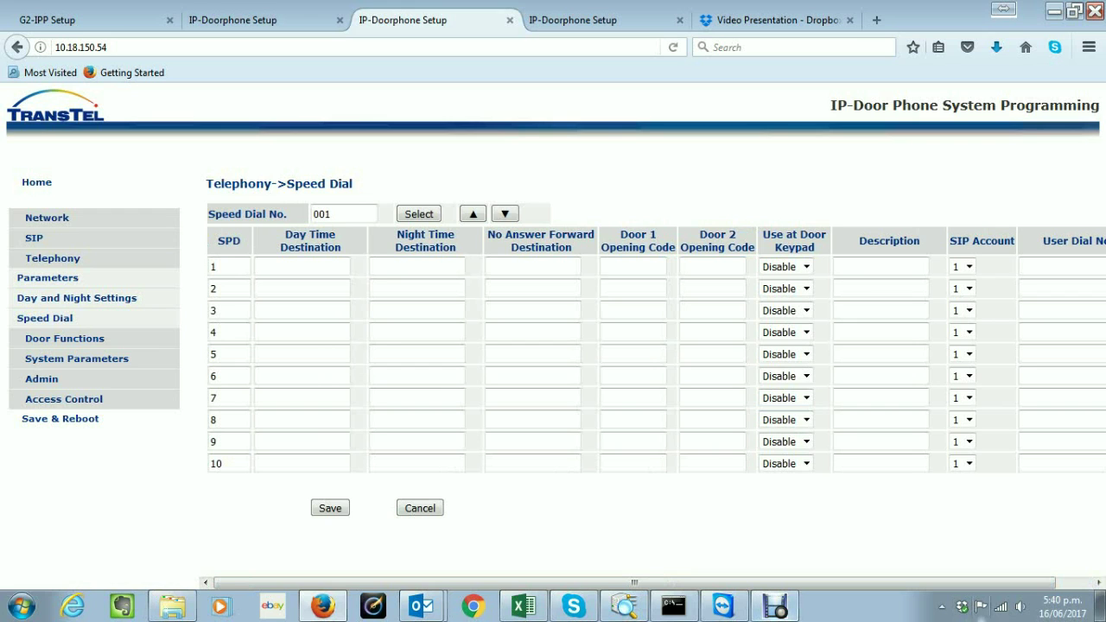
{"action": "left_click_drag", "start_coordinate": [634, 582], "coordinate": [670, 581]}
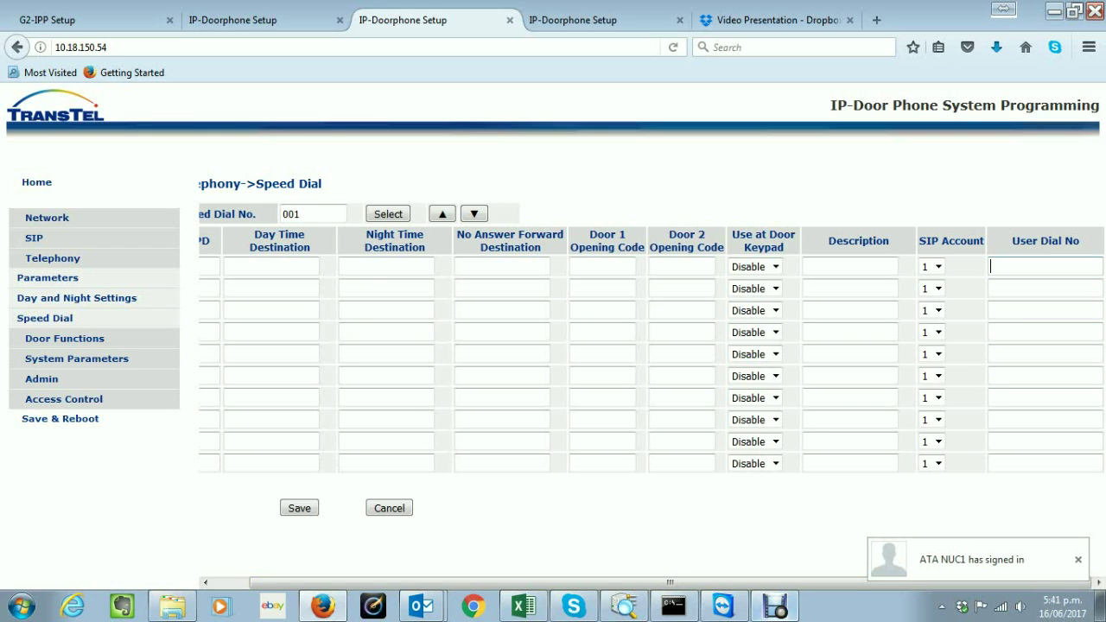
{"action": "type", "text": "7887"}
{"action": "key", "text": "BackSpace"}
{"action": "key", "text": "BackSpace"}
{"action": "key", "text": "BackSpace"}
{"action": "key", "text": "BackSpace"}
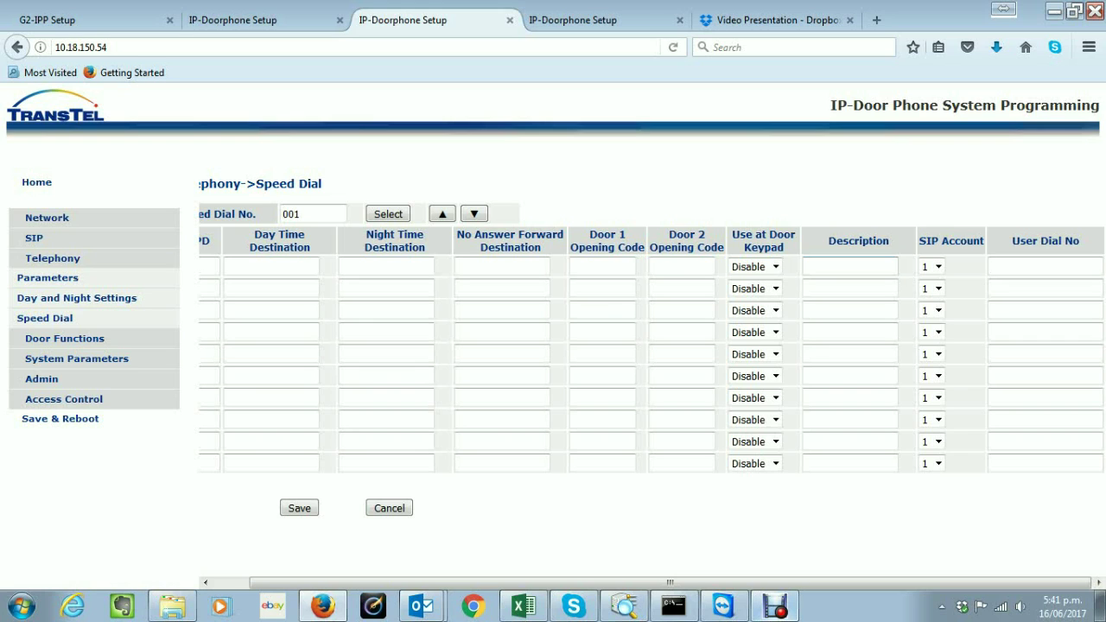
{"action": "type", "text": "4001"}
{"action": "left_click", "coordinate": [271, 266]}
{"action": "type", "text": "300"}
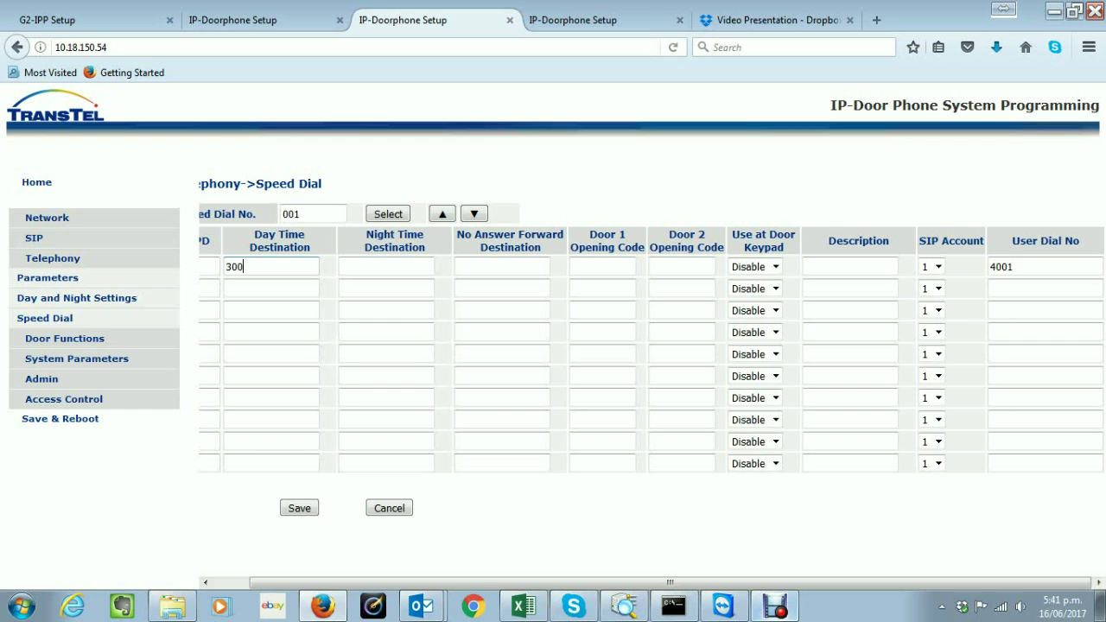
{"action": "left_click", "coordinate": [386, 267]}
{"action": "type", "text": "300"}
{"action": "key", "text": "BackSpace"}
{"action": "key", "text": "BackSpace"}
{"action": "key", "text": "BackSpace"}
{"action": "left_click", "coordinate": [246, 266]}
{"action": "key", "text": "BackSpace"}
{"action": "key", "text": "BackSpace"}
{"action": "key", "text": "BackSpace"}
{"action": "left_click", "coordinate": [1016, 266]}
{"action": "key", "text": "BackSpace"}
{"action": "key", "text": "BackSpace"}
{"action": "key", "text": "BackSpace"}
{"action": "key", "text": "BackSpace"}
{"action": "left_click", "coordinate": [603, 266]}
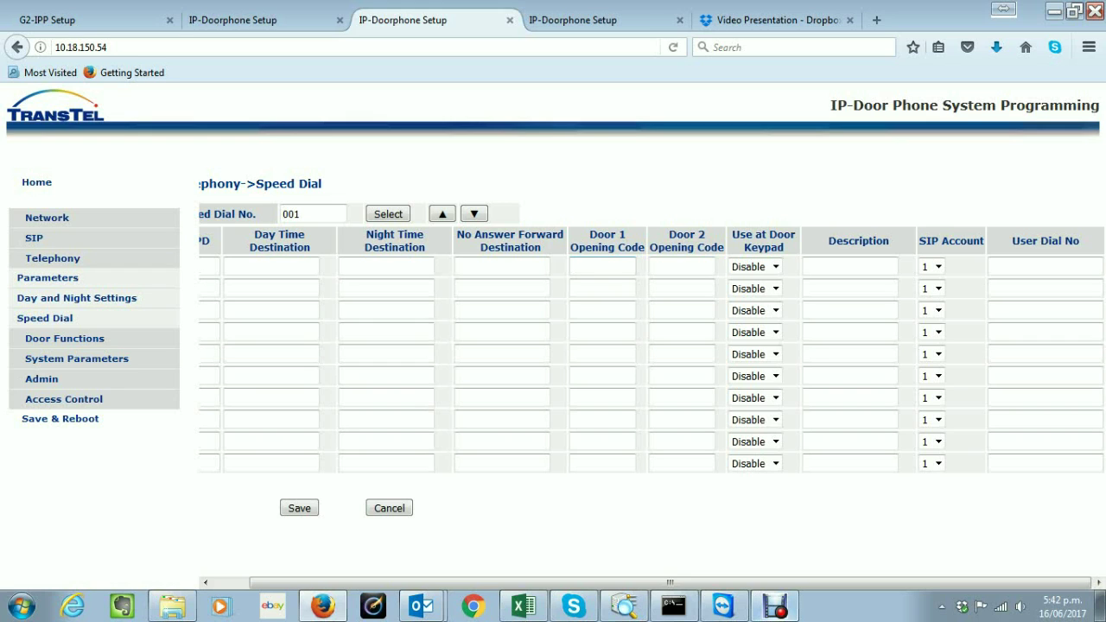
{"action": "key", "text": "Tab"}
{"action": "key", "text": "Tab"}
{"action": "key", "text": "alt+Down"}
{"action": "key", "text": "Down"}
{"action": "key", "text": "Return"}
{"action": "key", "text": "Tab"}
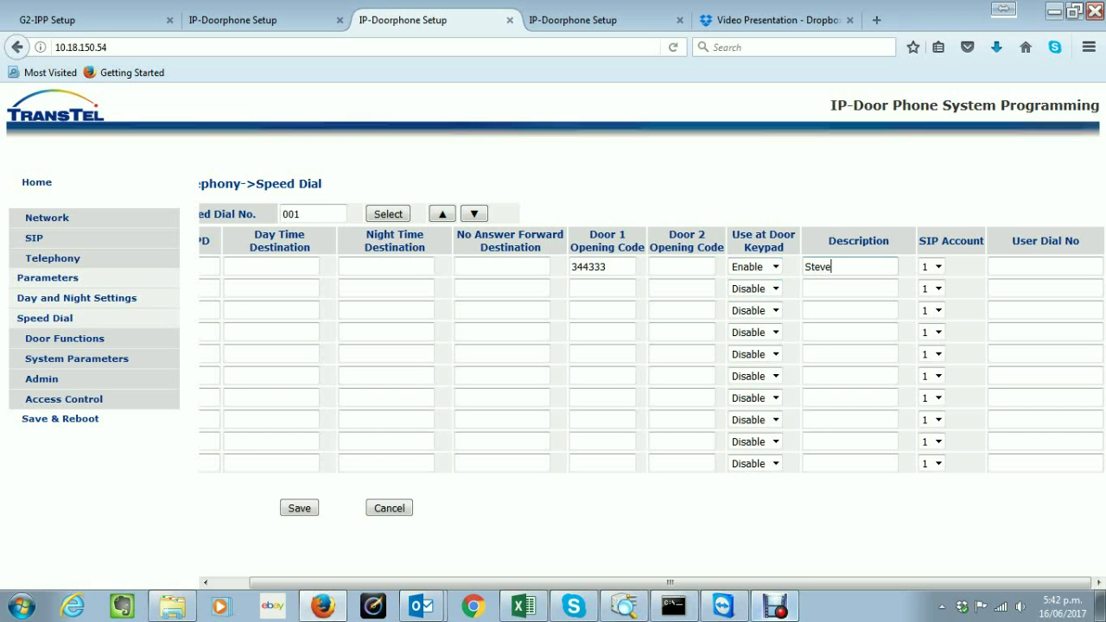
{"action": "left_click", "coordinate": [602, 289]}
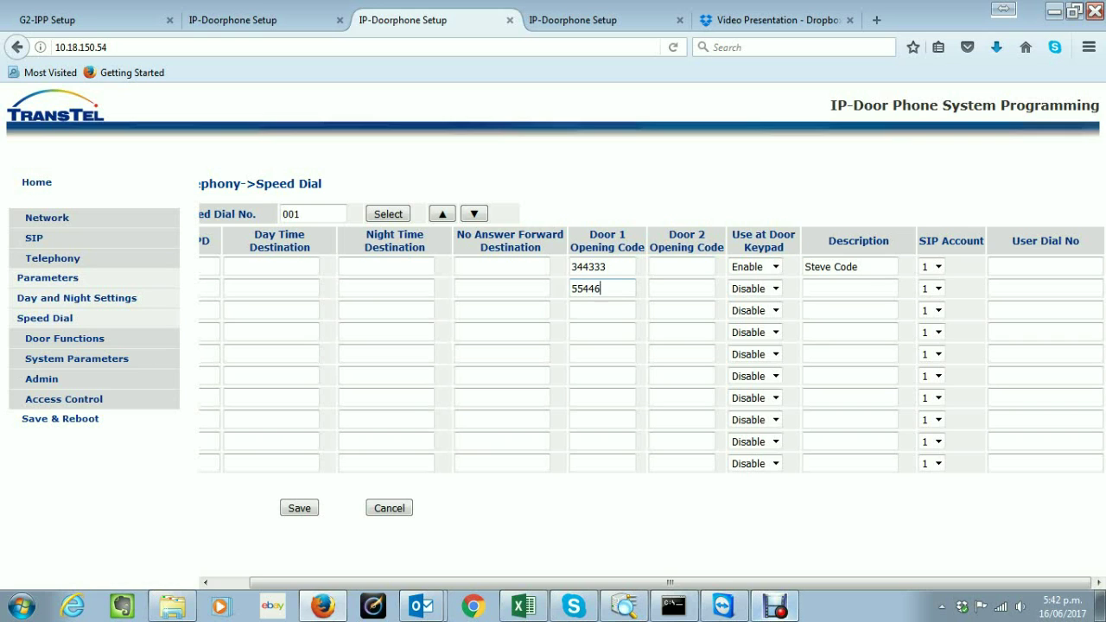
{"action": "left_click", "coordinate": [775, 288]}
{"action": "left_click", "coordinate": [748, 316]}
{"action": "left_click", "coordinate": [849, 288]}
{"action": "type", "text": "Bods Code"}
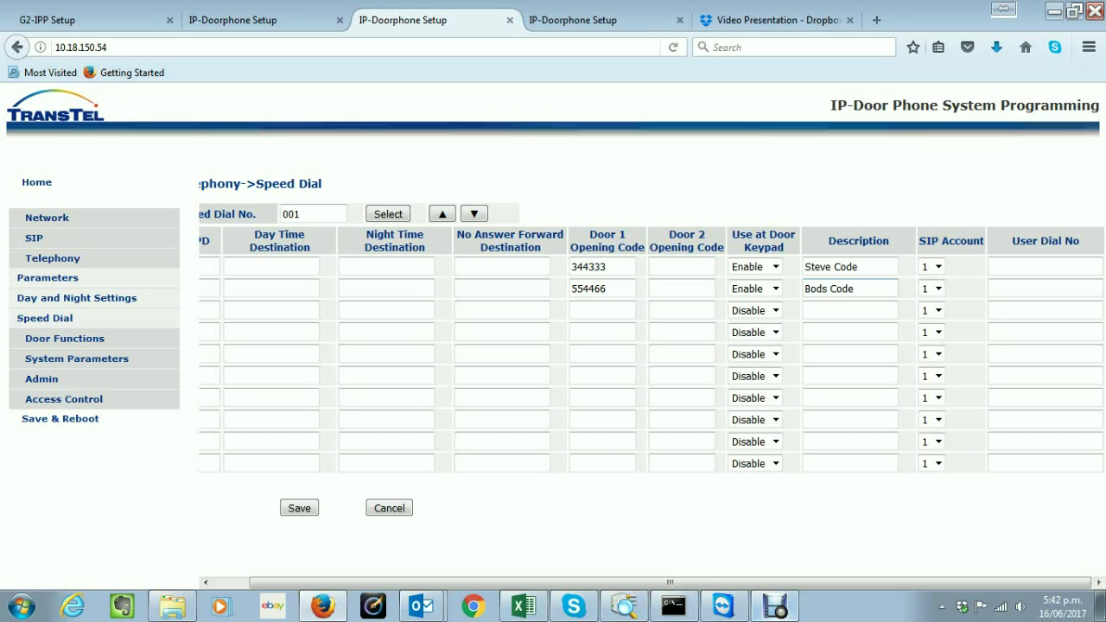
{"action": "left_click", "coordinate": [822, 288]}
{"action": "key", "text": "BackSpace"}
{"action": "type", "text": "b"}
{"action": "key", "text": "Return"}
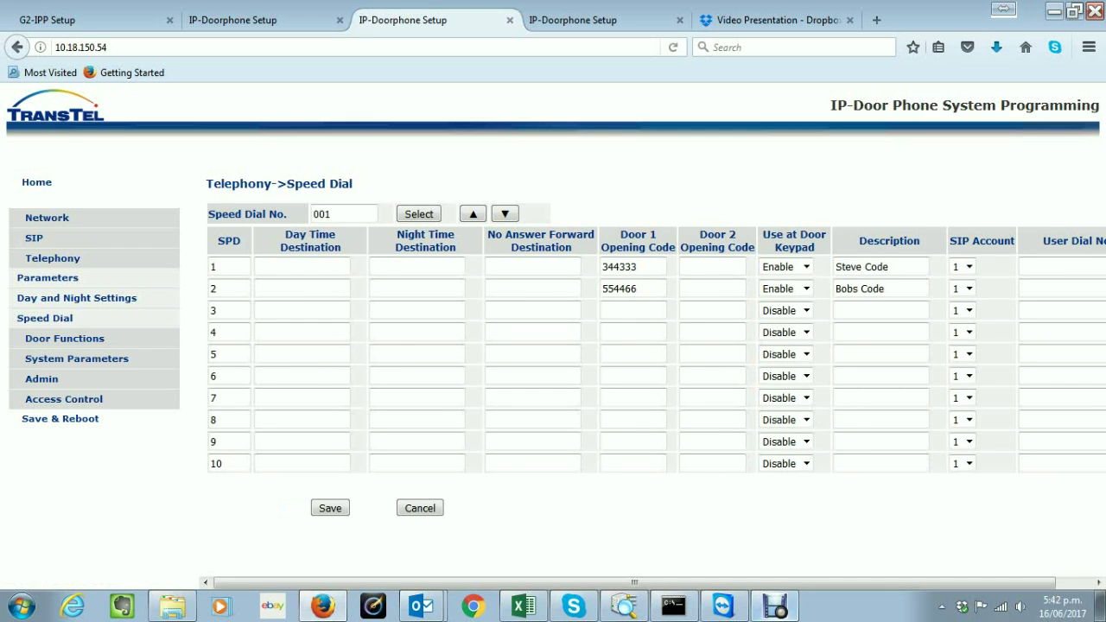
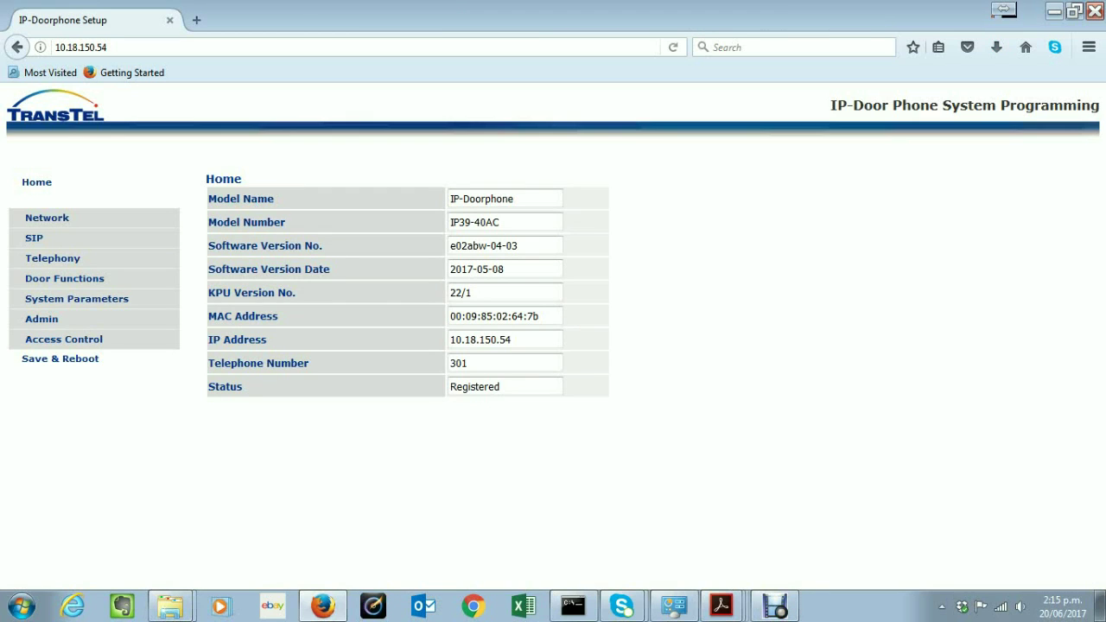
Review Door Functions parameters, keeping door opening time at 4 seconds and noting the 15-second opened-door timeout
{"action": "left_click", "coordinate": [65, 279]}
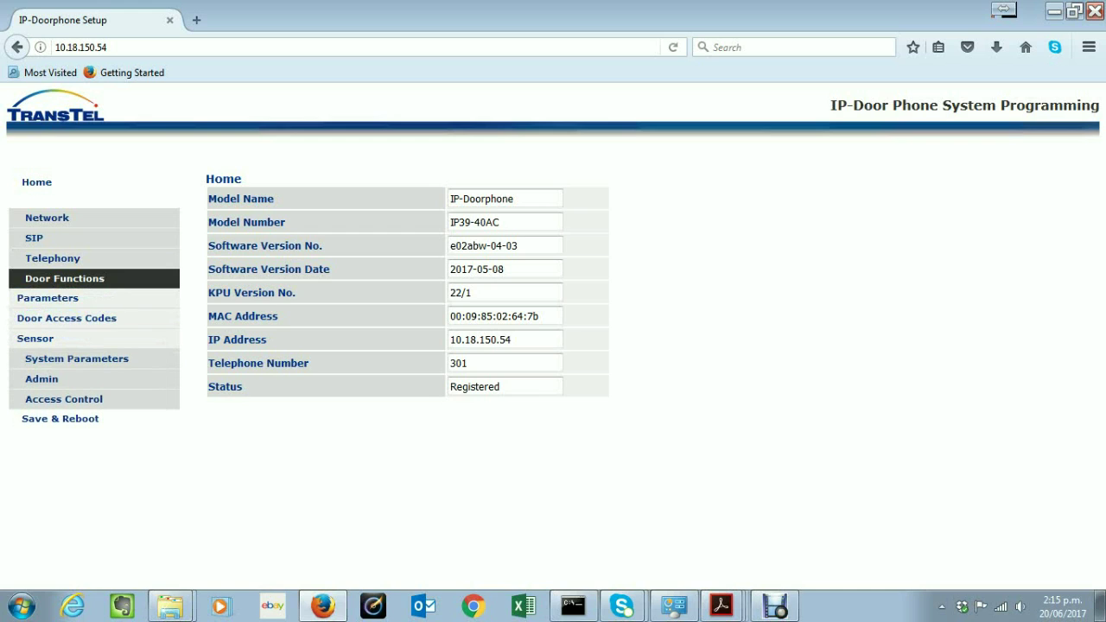
{"action": "left_click", "coordinate": [47, 297]}
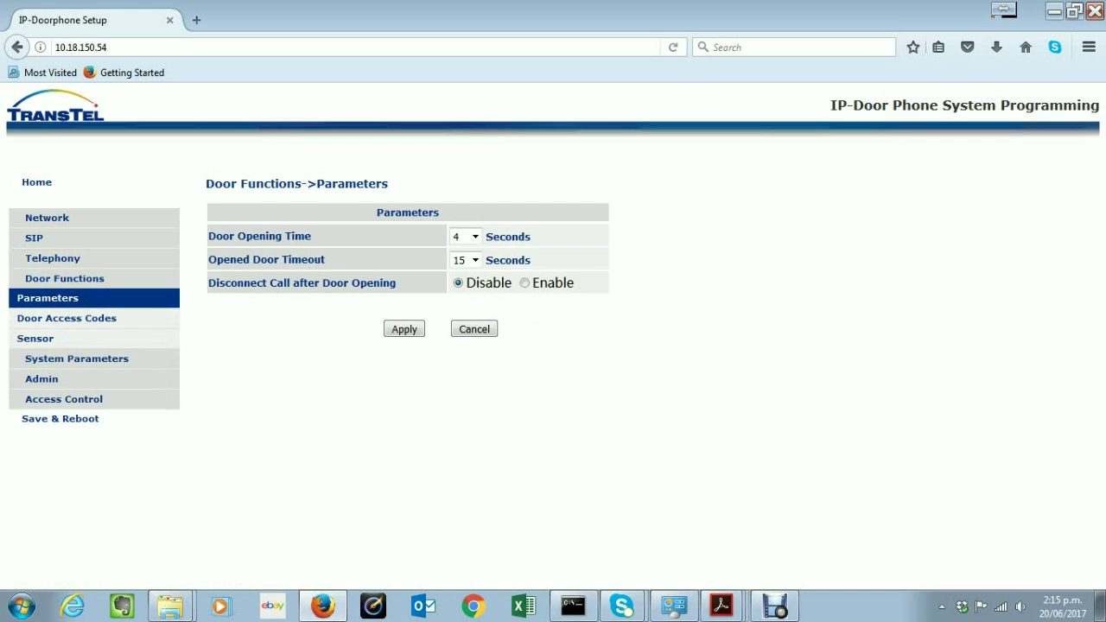
{"action": "left_click_drag", "start_coordinate": [311, 236], "coordinate": [207, 236]}
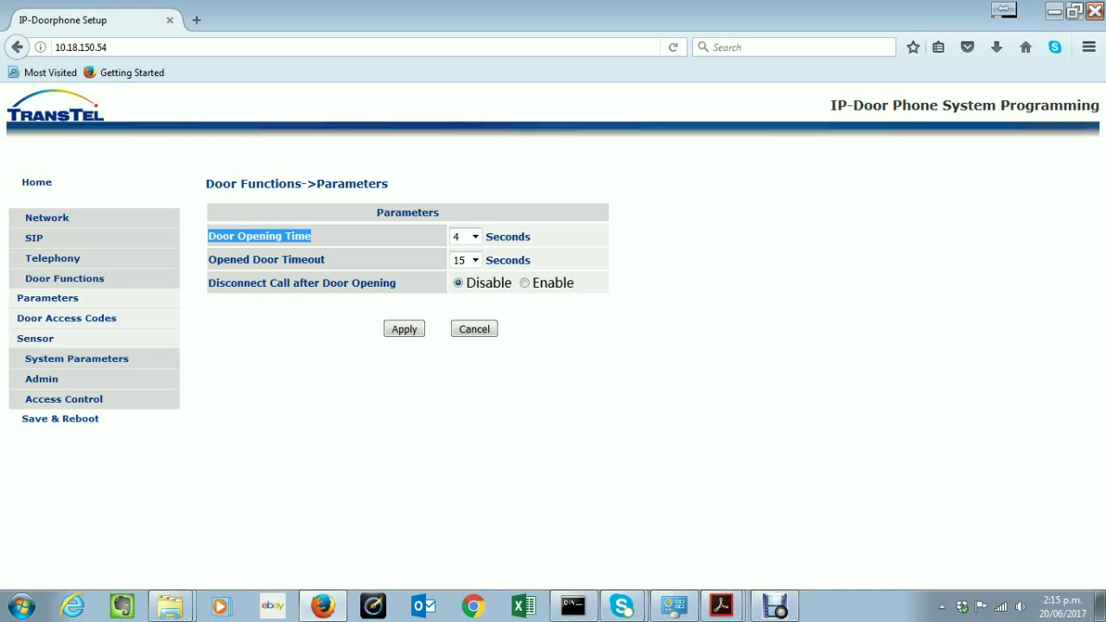
{"action": "left_click", "coordinate": [475, 236]}
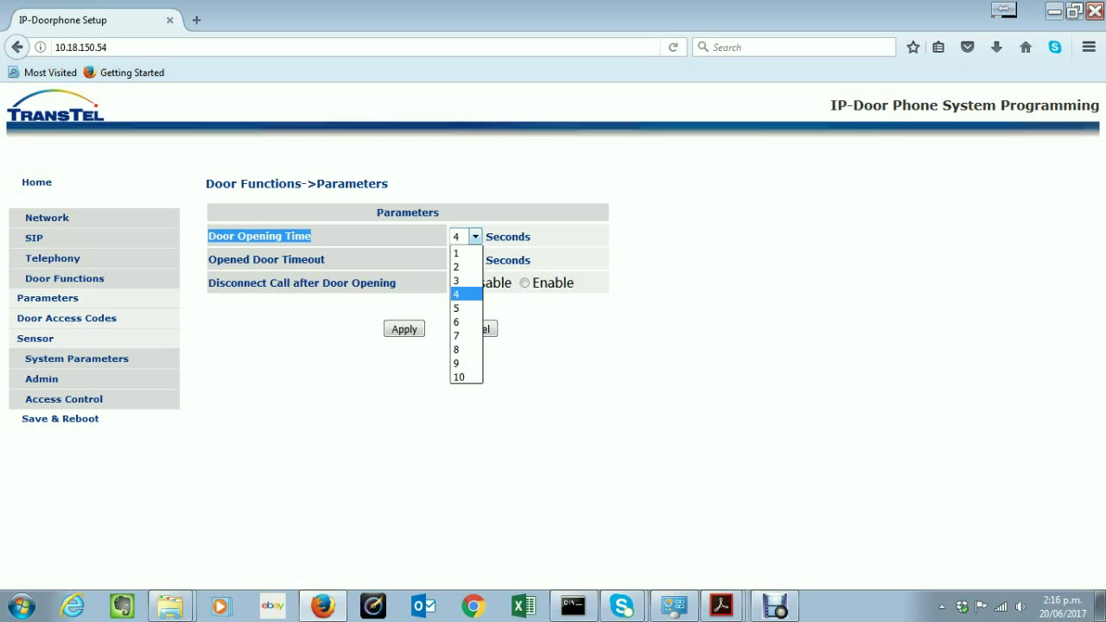
{"action": "key", "text": "Escape"}
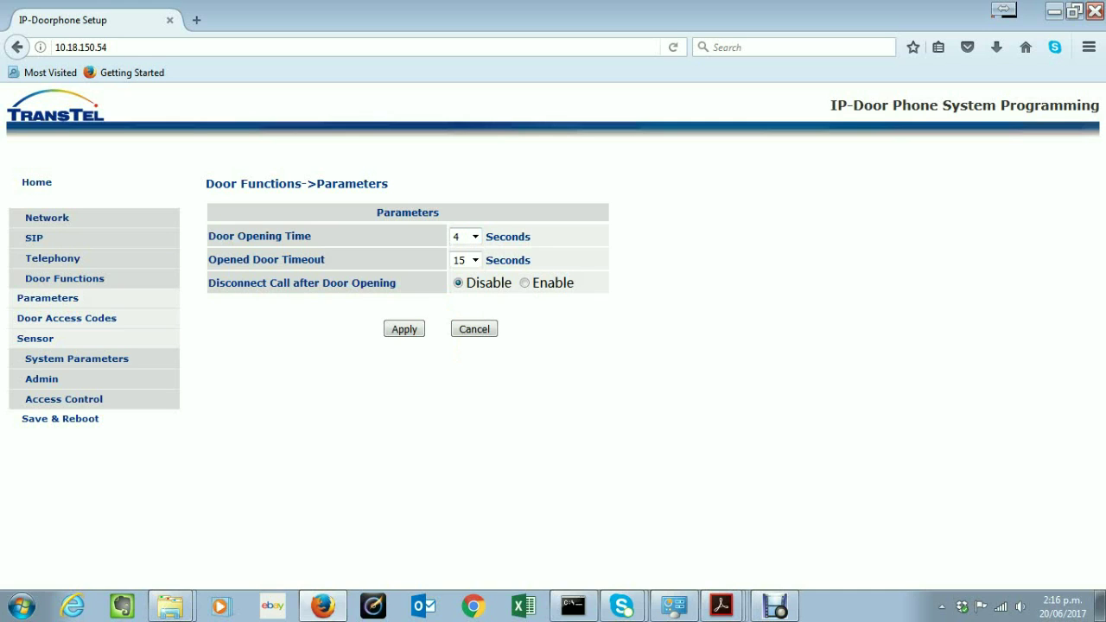
{"action": "left_click_drag", "start_coordinate": [325, 259], "coordinate": [207, 259]}
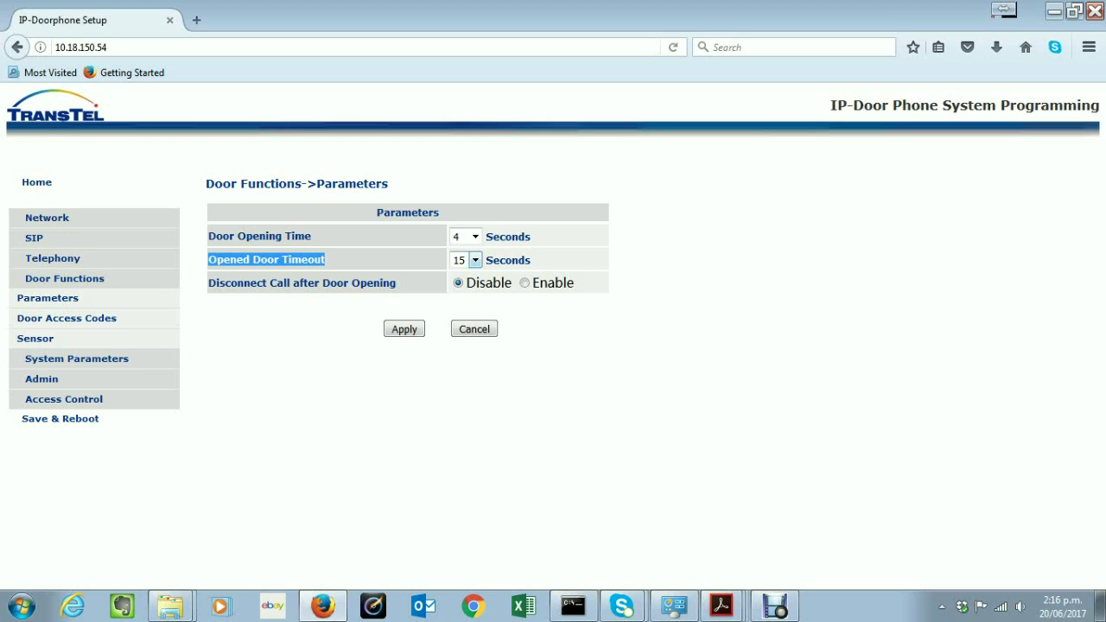
{"action": "left_click", "coordinate": [475, 260]}
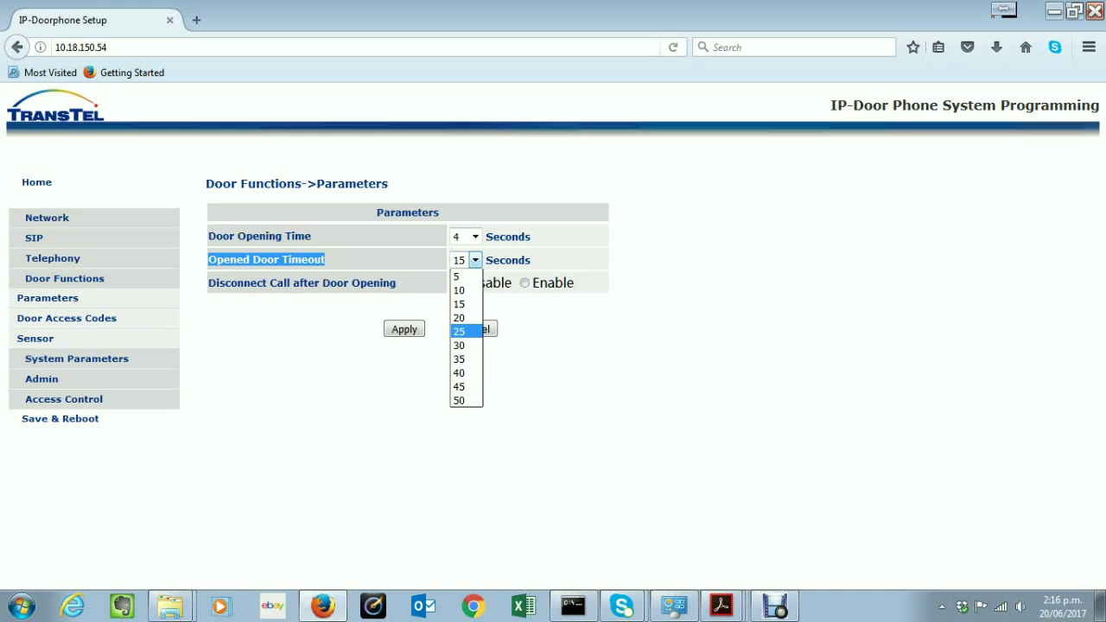
{"action": "left_click", "coordinate": [397, 285]}
{"action": "left_click_drag", "start_coordinate": [395, 283], "coordinate": [207, 282]}
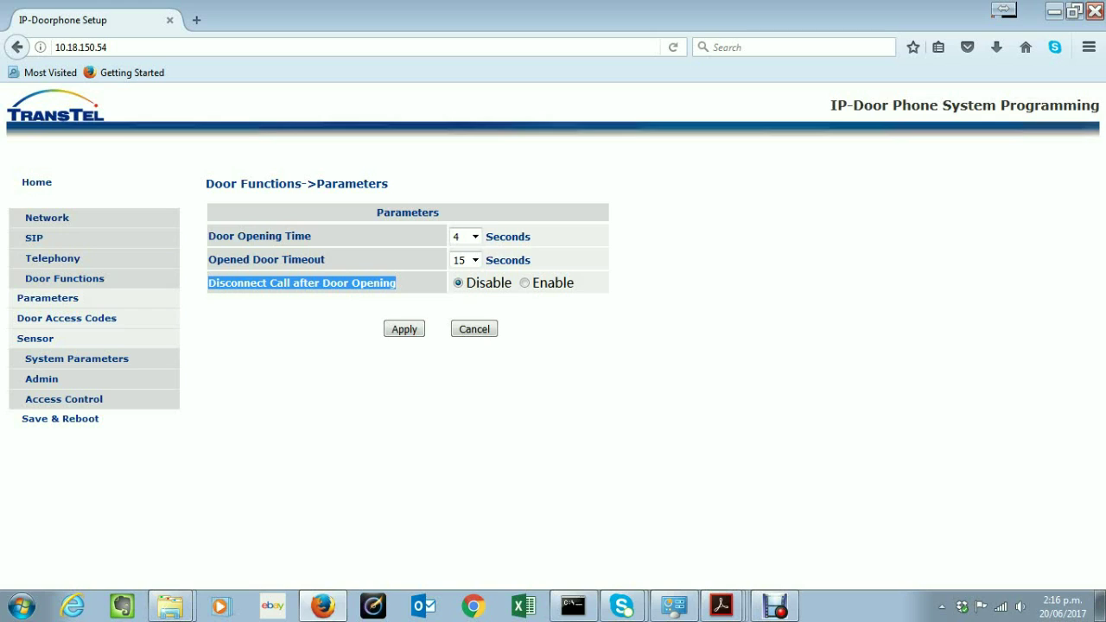
{"action": "left_click", "coordinate": [524, 282]}
{"action": "left_click", "coordinate": [457, 283]}
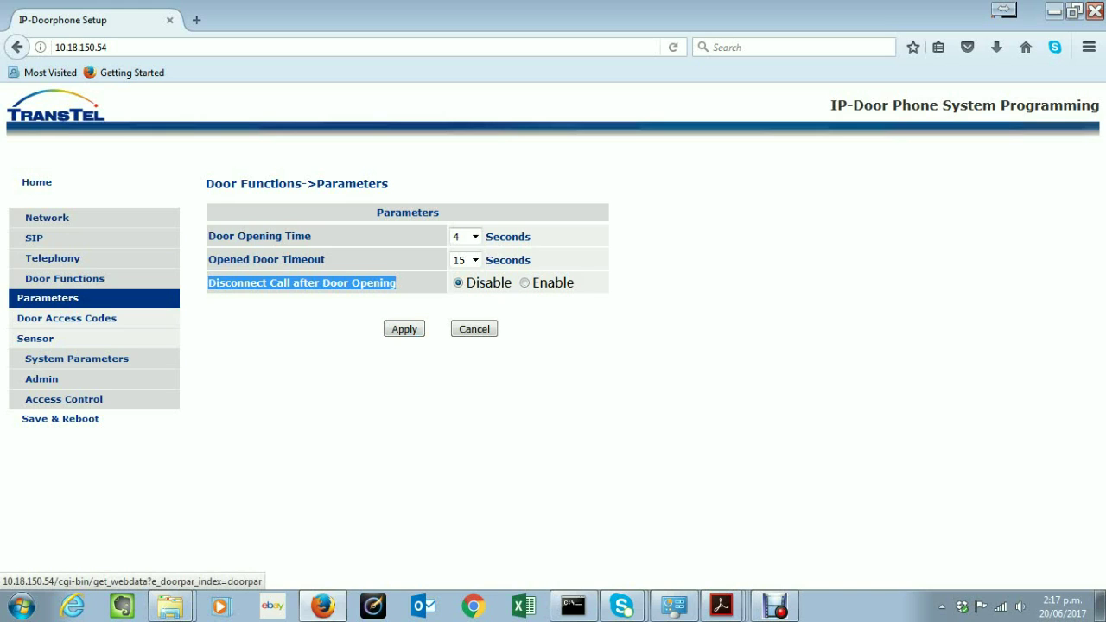
{"action": "left_click", "coordinate": [67, 318]}
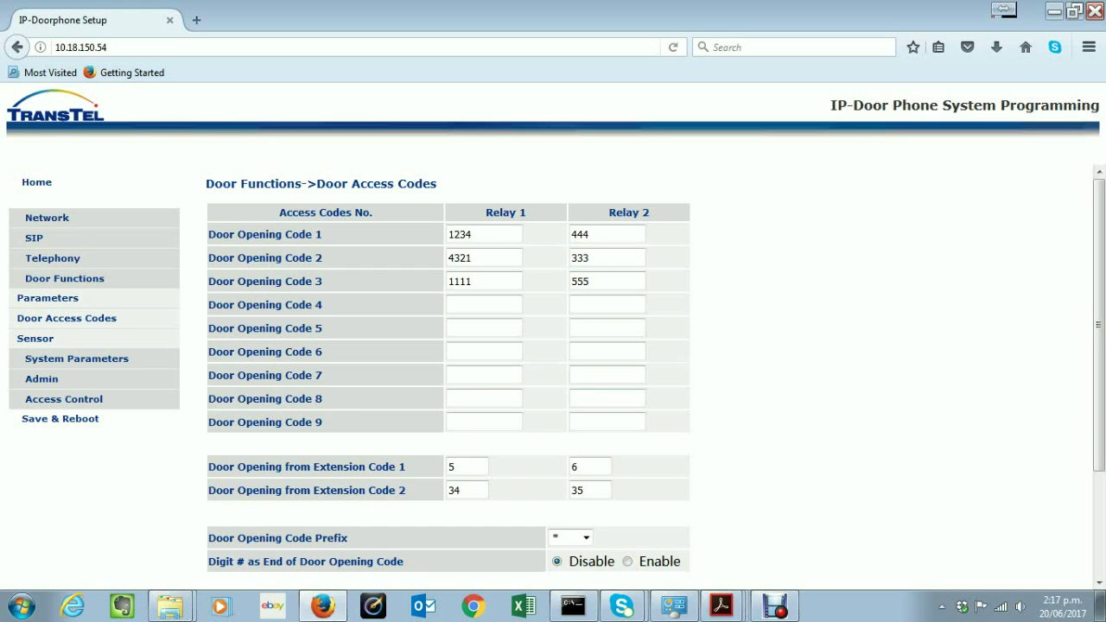
{"action": "triple_click", "coordinate": [318, 421]}
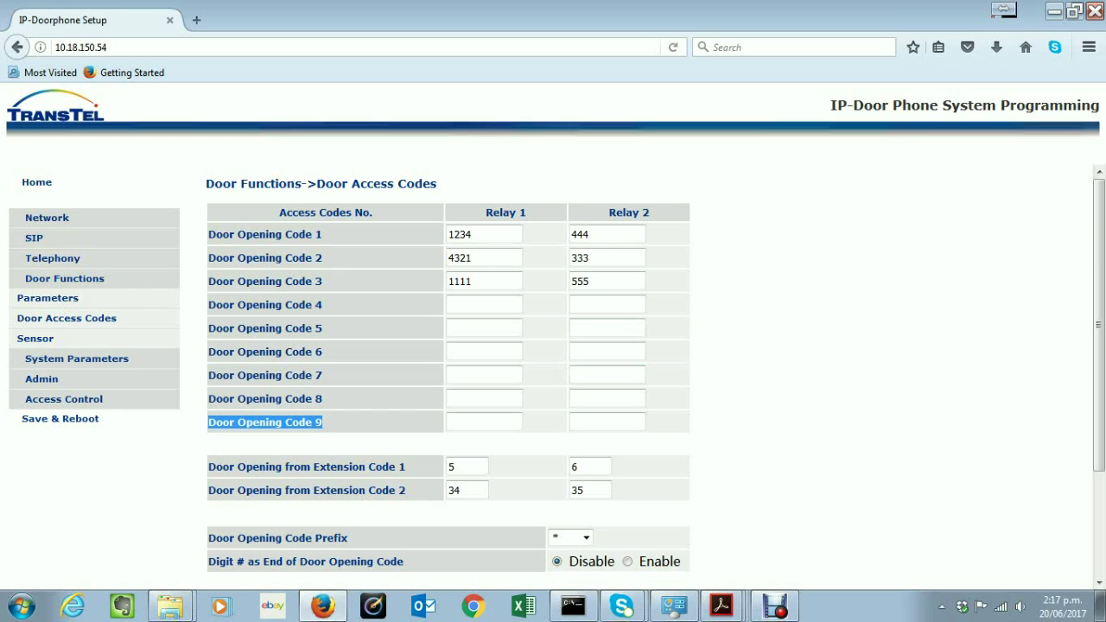
{"action": "left_click", "coordinate": [472, 234]}
{"action": "double_click", "coordinate": [471, 234]}
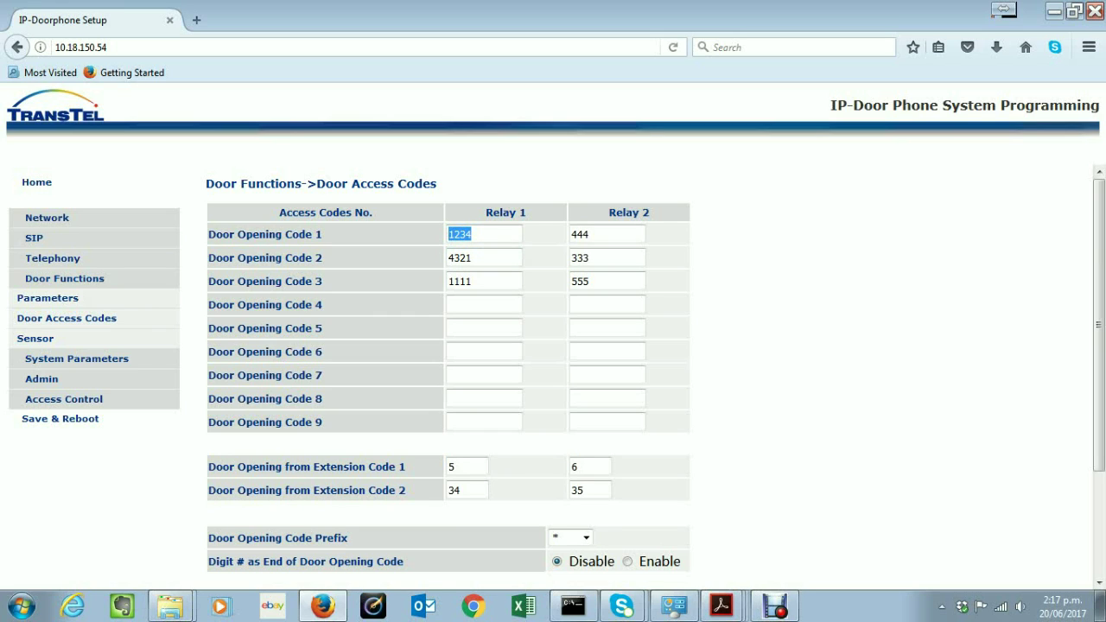
{"action": "left_click_drag", "start_coordinate": [524, 213], "coordinate": [486, 212]}
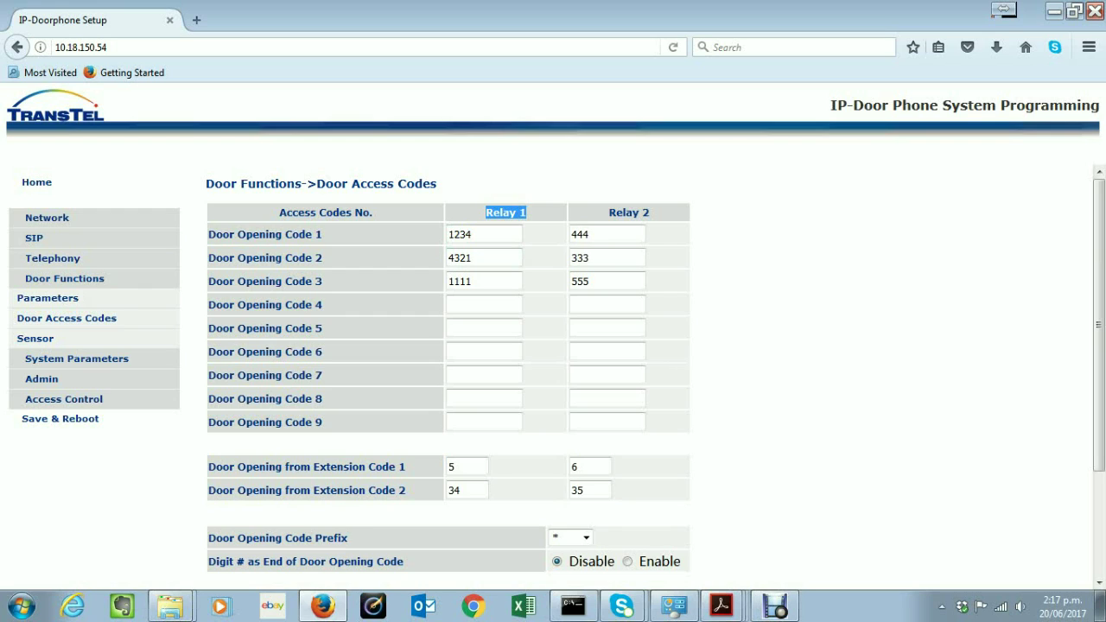
{"action": "left_click_drag", "start_coordinate": [652, 213], "coordinate": [608, 212]}
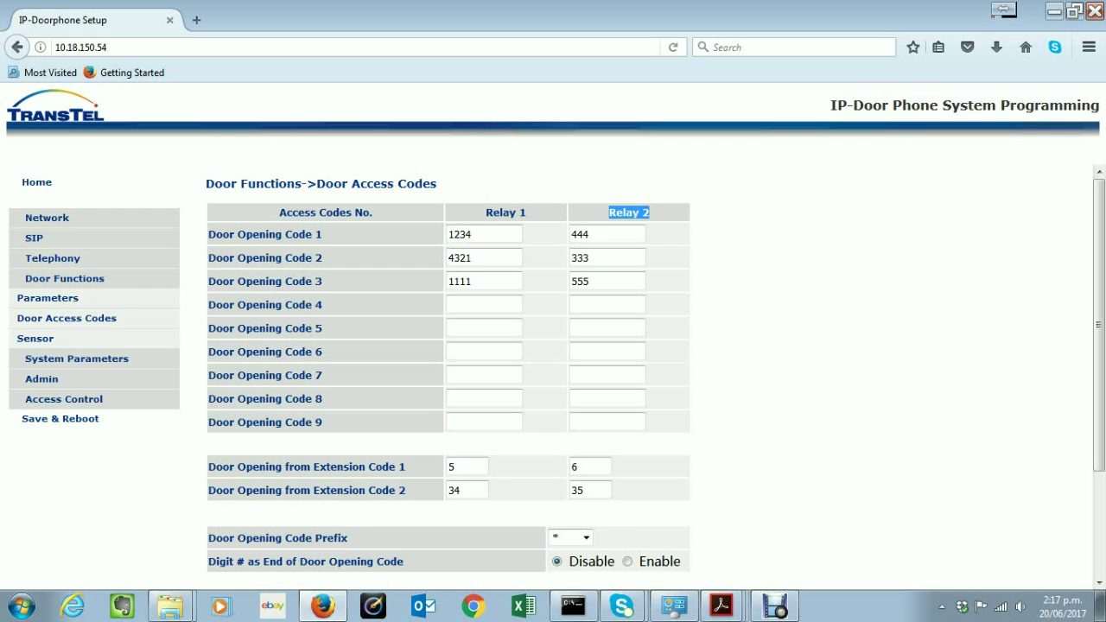
{"action": "double_click", "coordinate": [459, 235]}
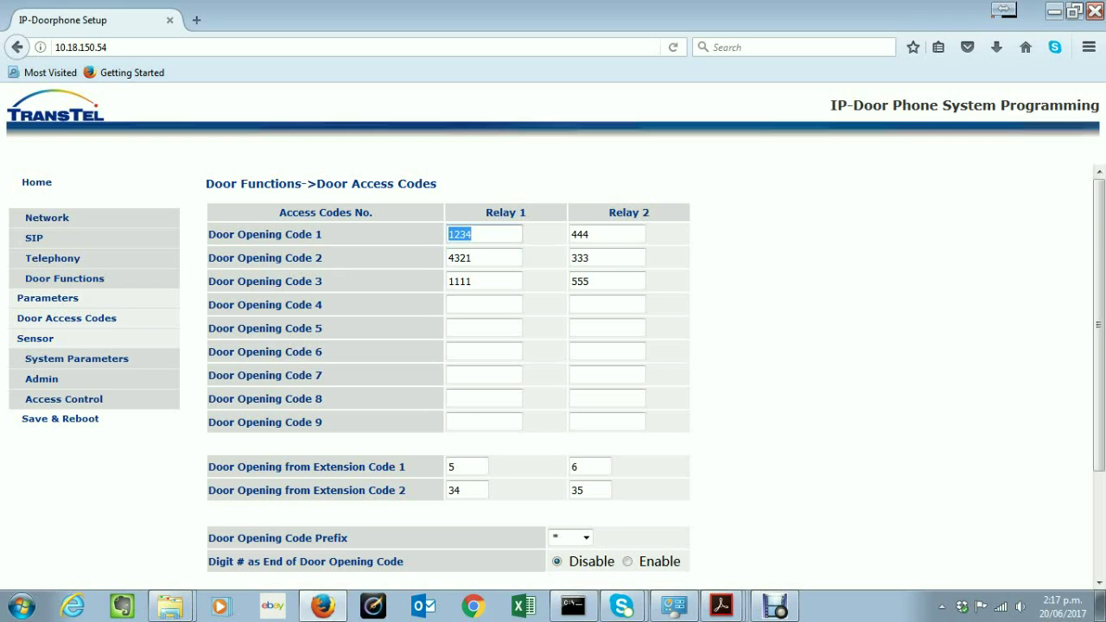
{"action": "double_click", "coordinate": [589, 234]}
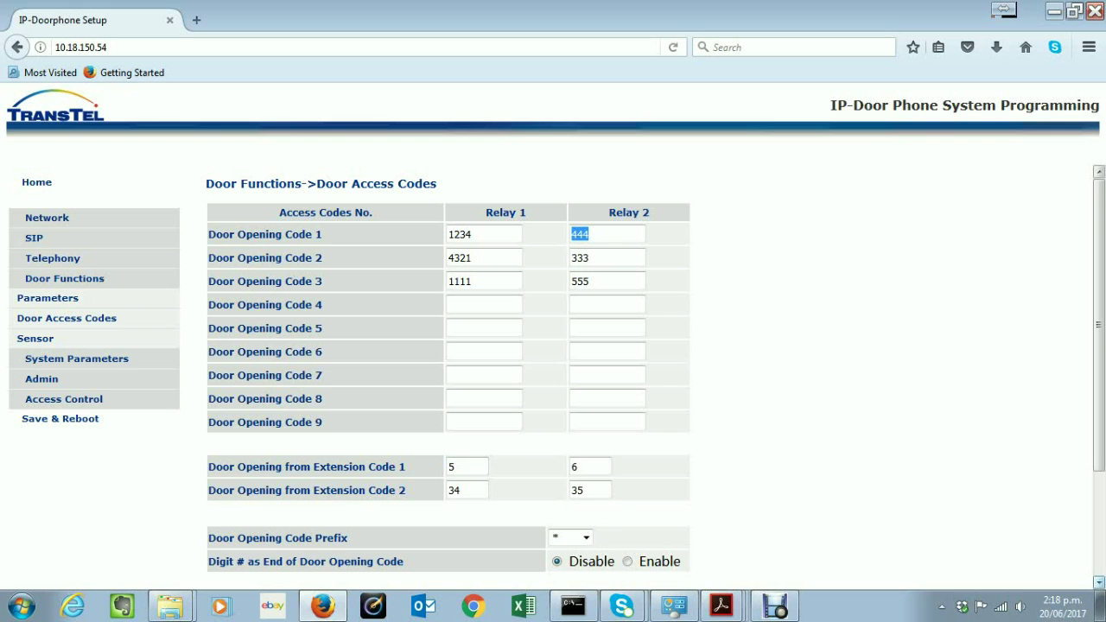
{"action": "scroll", "coordinate": [657, 379], "scroll_direction": "down", "scroll_amount": 3}
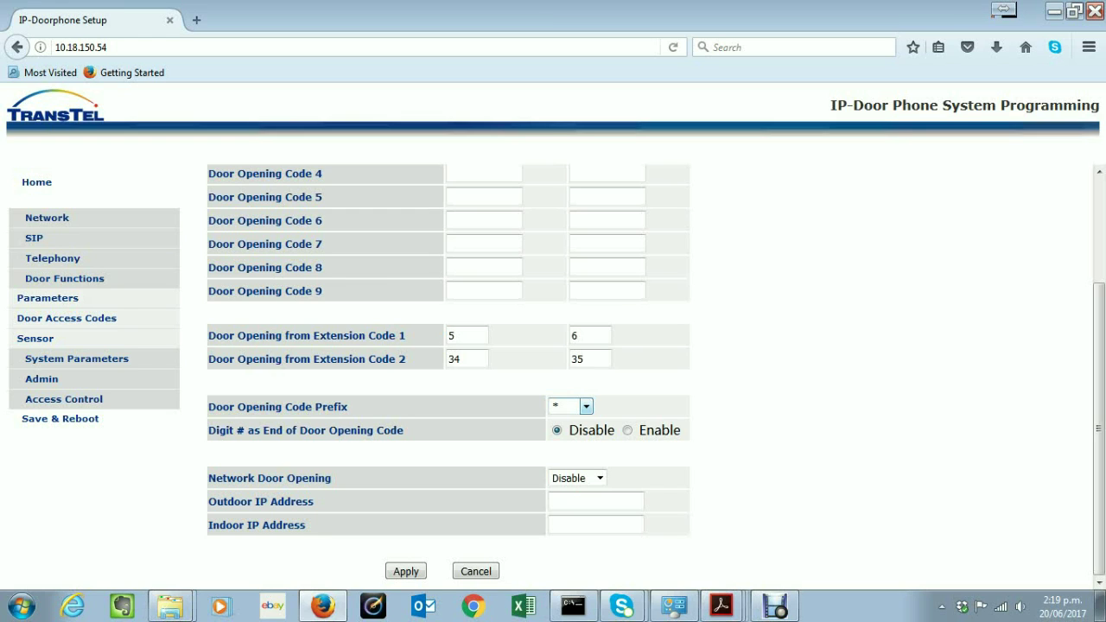
{"action": "left_click", "coordinate": [586, 406]}
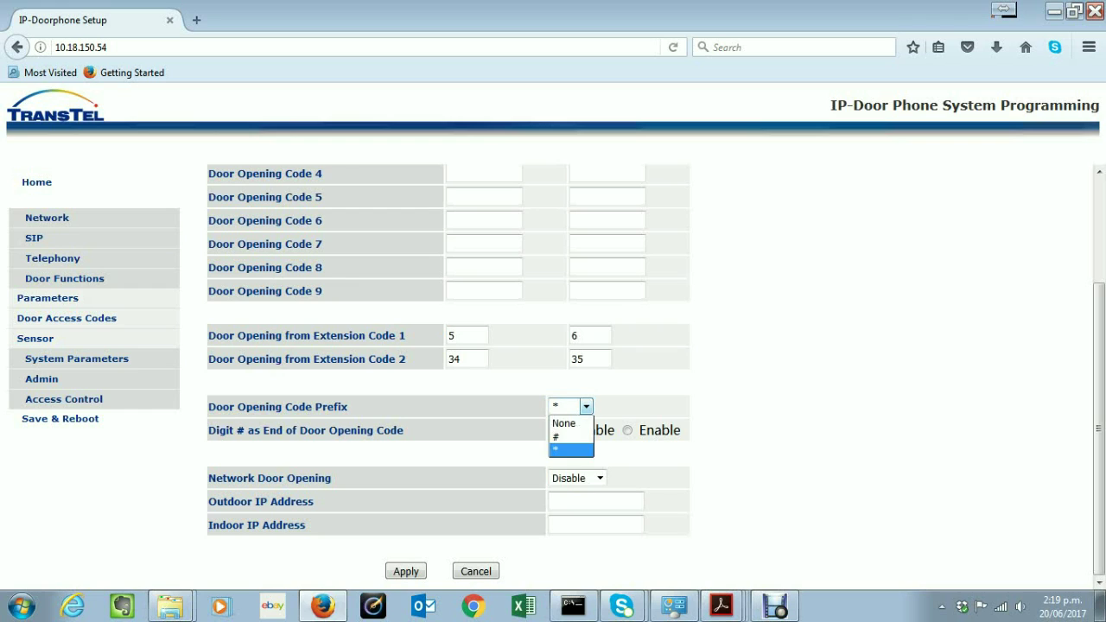
{"action": "key", "text": "Up"}
{"action": "key", "text": "Up"}
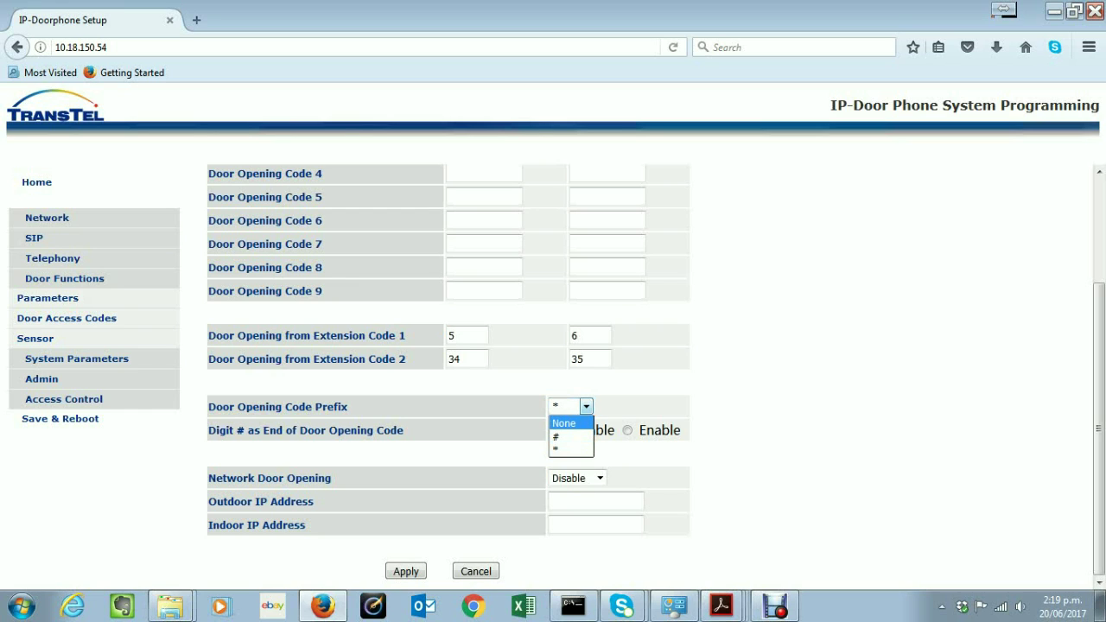
{"action": "key", "text": "Escape"}
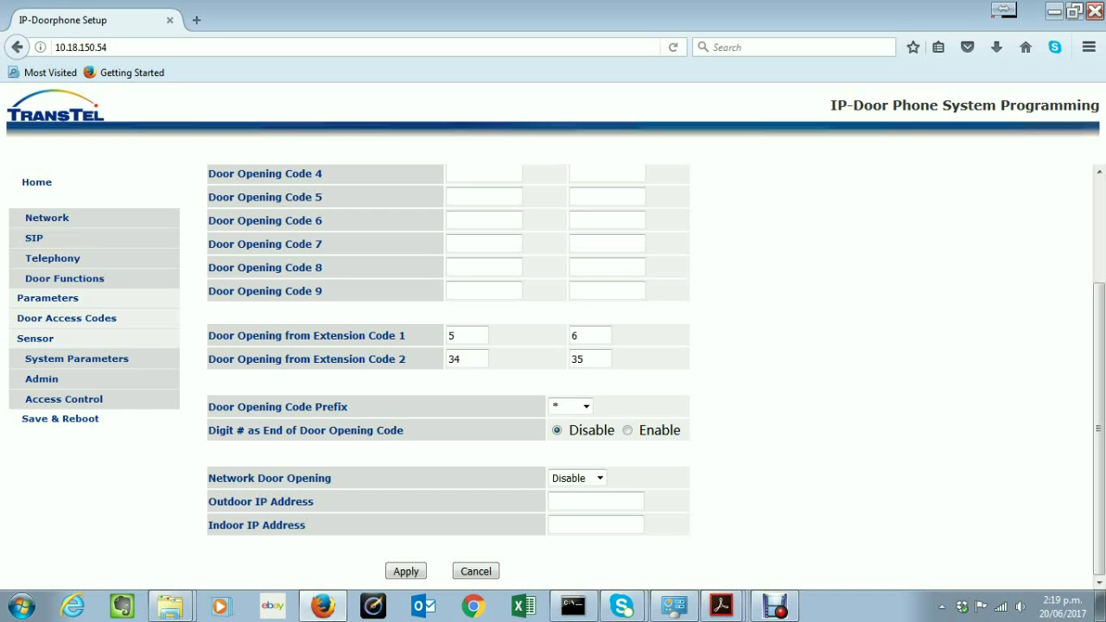
{"action": "left_click_drag", "start_coordinate": [403, 429], "coordinate": [207, 430]}
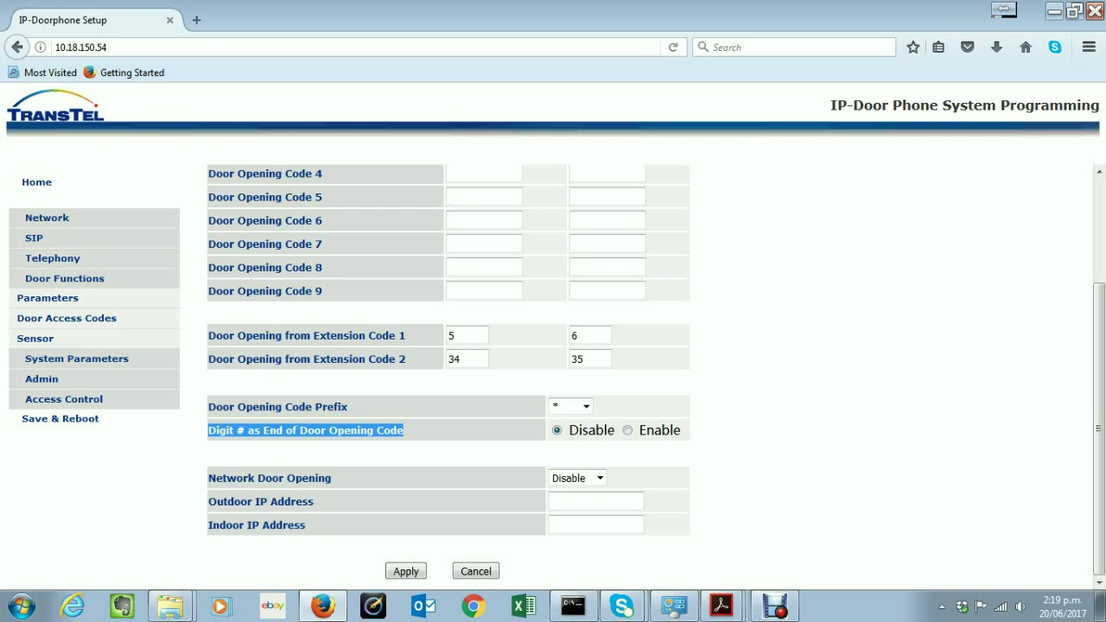
Leave the # end-of-code option disabled and keep Network Door Opening at Disable
{"action": "left_click", "coordinate": [628, 430]}
{"action": "key", "text": "Left"}
{"action": "key", "text": "Tab"}
{"action": "key", "text": "alt+Down"}
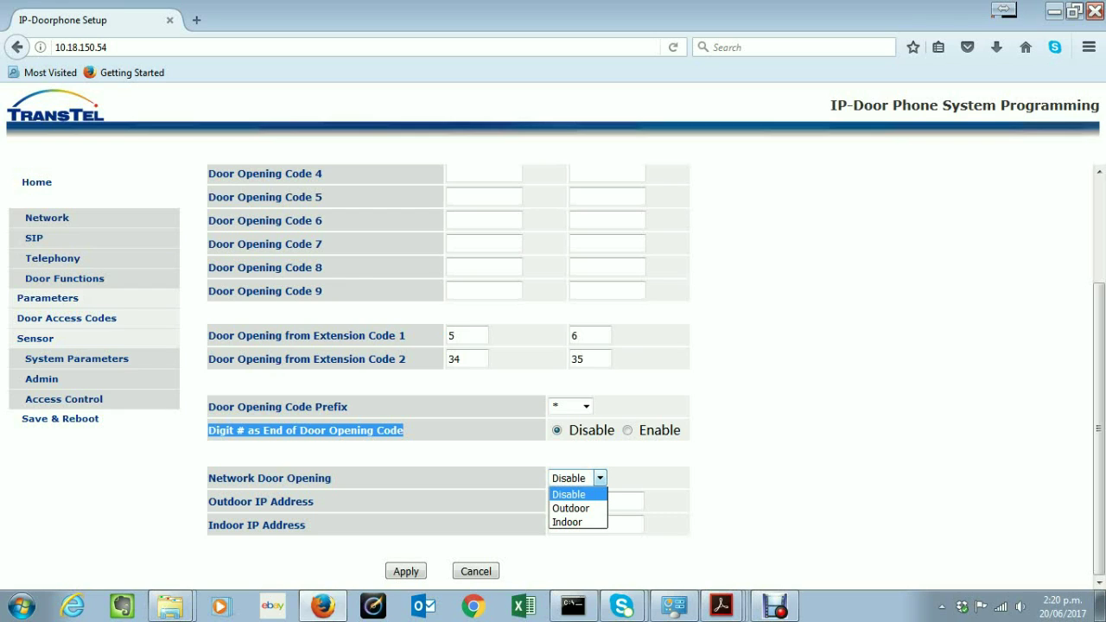
{"action": "key", "text": "Escape"}
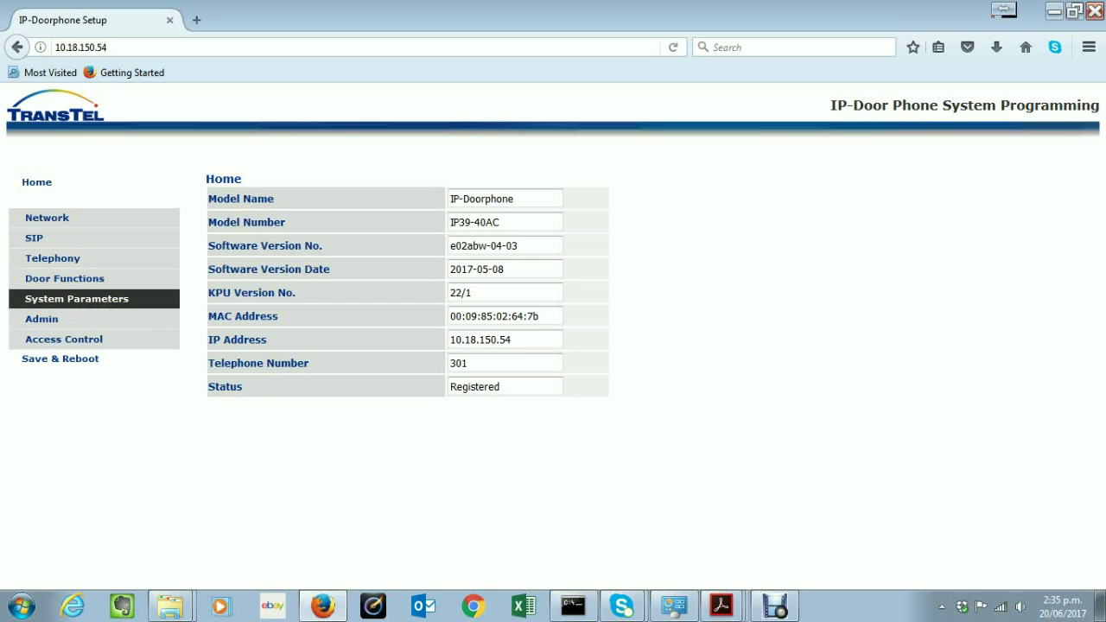
Open Sound Volume and inspect the microphone and speaker level lists, keeping microphone at 02
{"action": "left_click", "coordinate": [77, 298]}
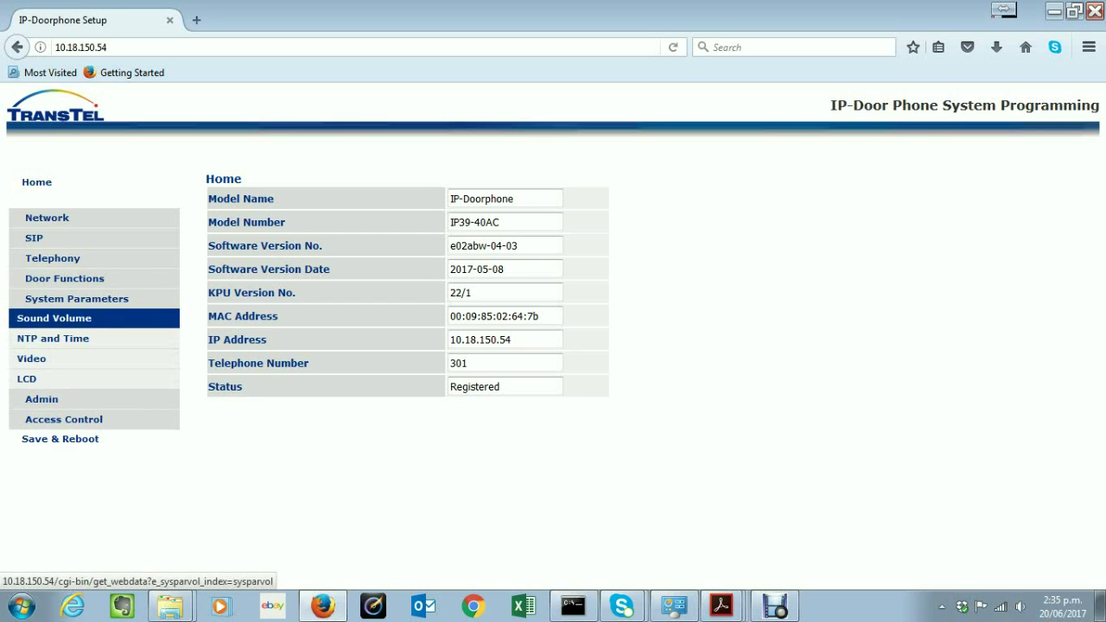
{"action": "left_click", "coordinate": [53, 317]}
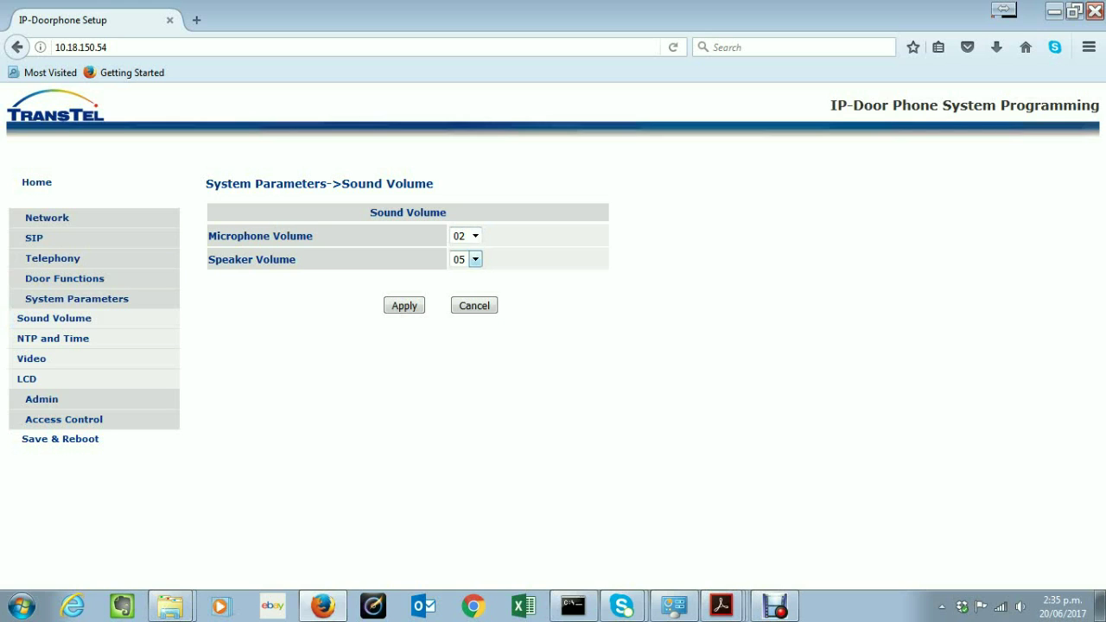
{"action": "left_click", "coordinate": [475, 259]}
{"action": "left_click", "coordinate": [474, 236]}
{"action": "left_click", "coordinate": [475, 236]}
{"action": "left_click", "coordinate": [474, 236]}
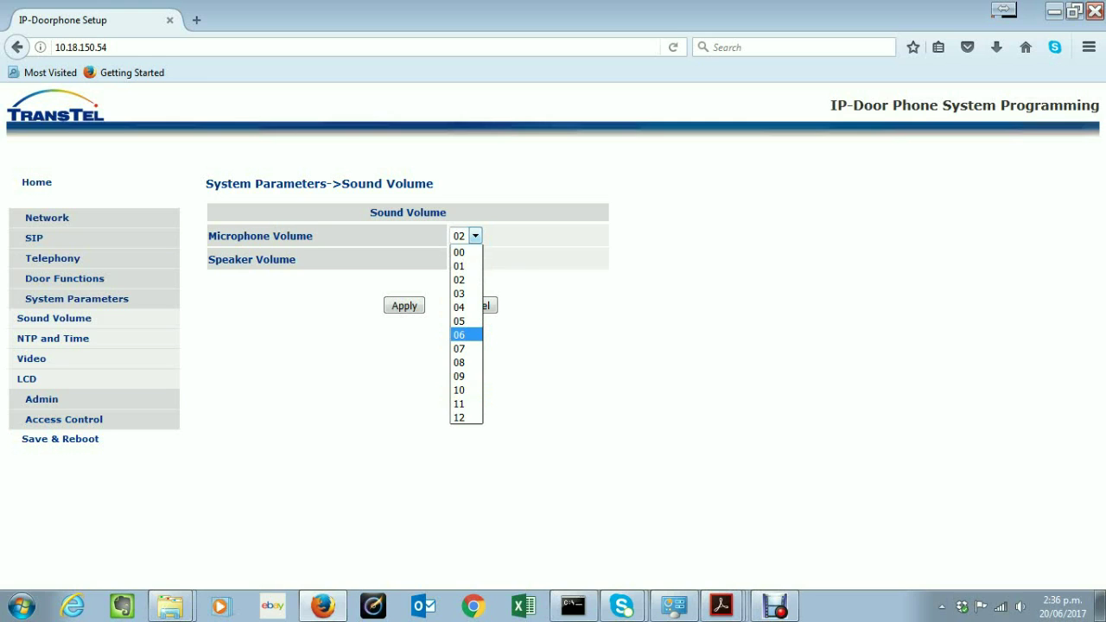
{"action": "key", "text": "Escape"}
Try volume values: microphone and speaker at 12, then speaker 07 and microphone 04
{"action": "left_click", "coordinate": [464, 235]}
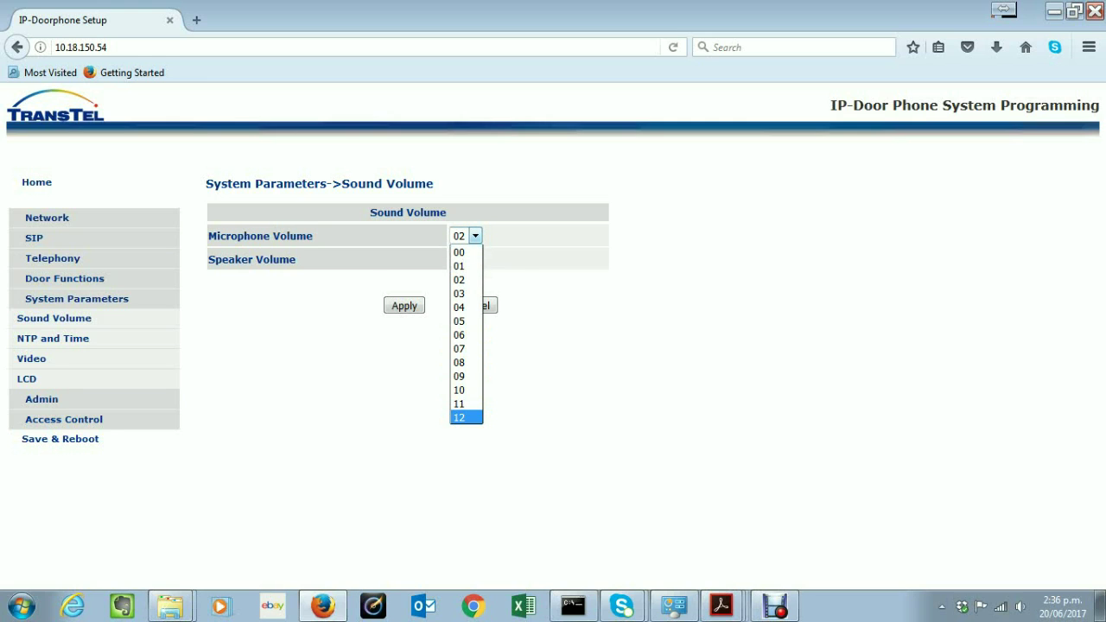
{"action": "left_click", "coordinate": [458, 417]}
{"action": "left_click", "coordinate": [465, 259]}
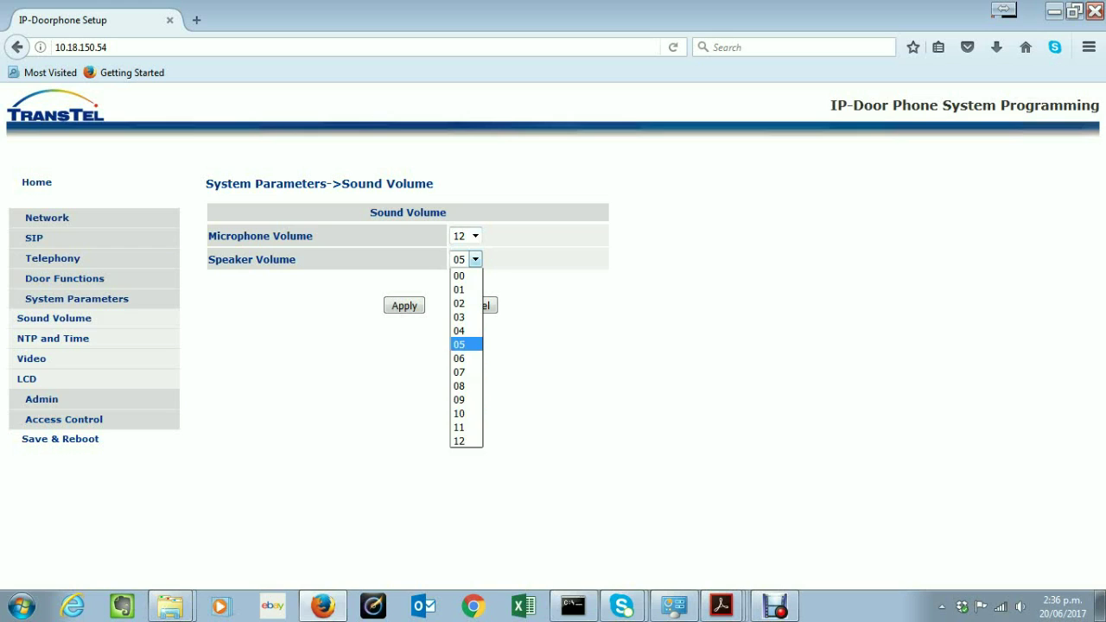
{"action": "left_click", "coordinate": [459, 441]}
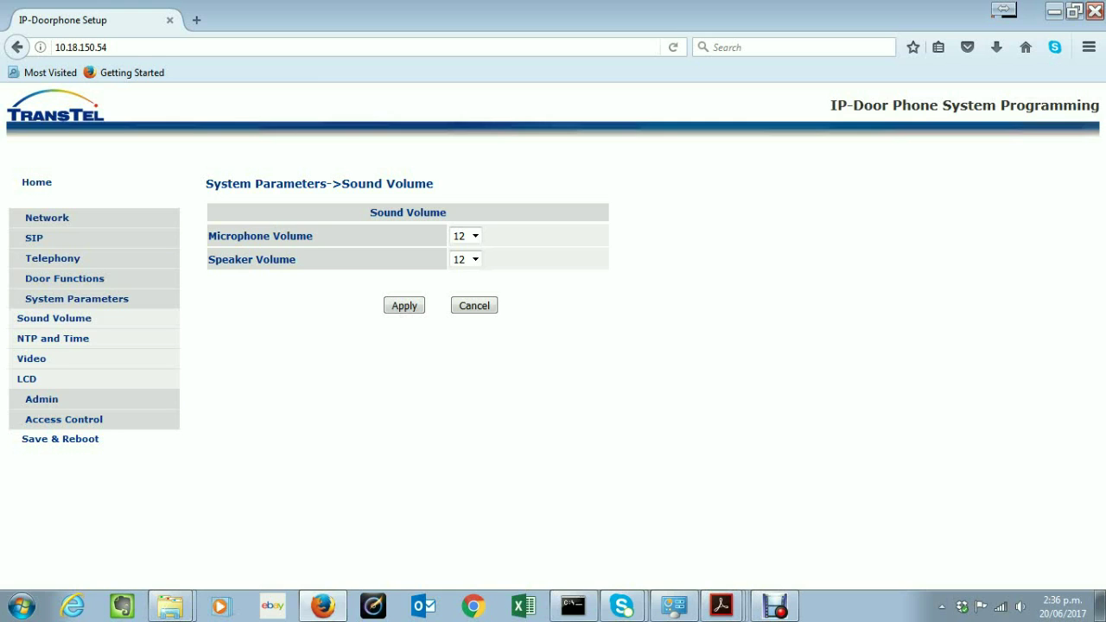
{"action": "left_click", "coordinate": [474, 235]}
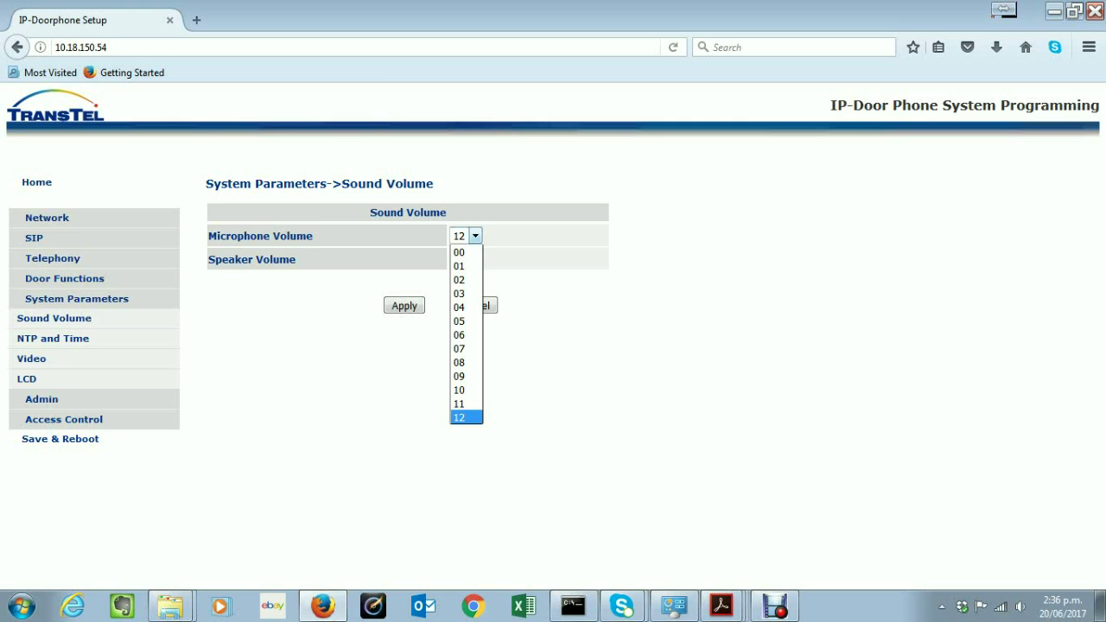
{"action": "left_click", "coordinate": [462, 279]}
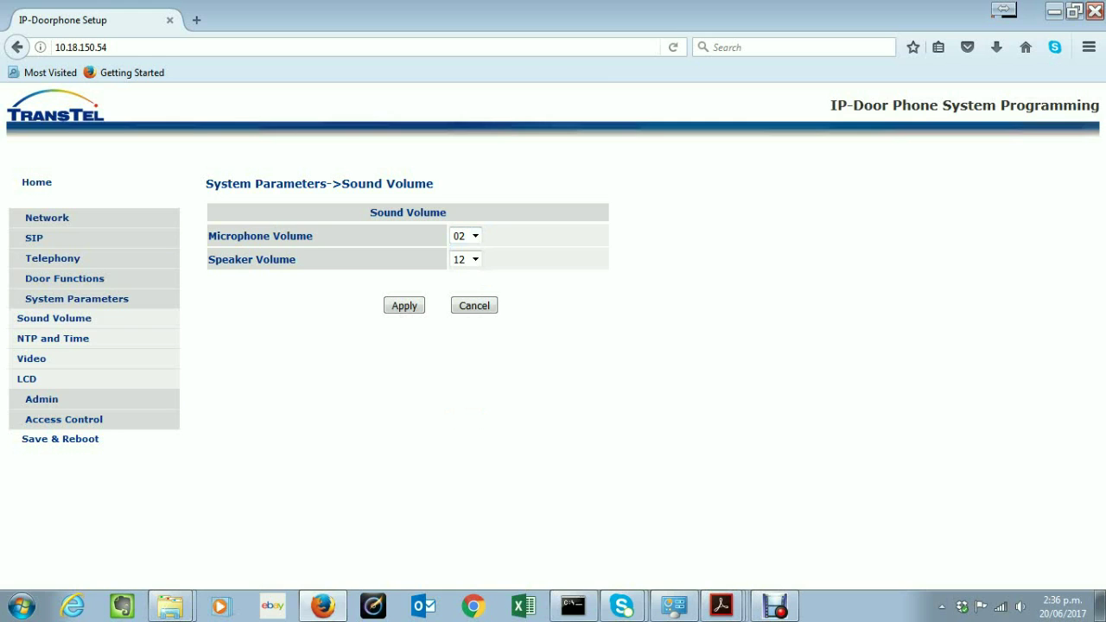
{"action": "left_click", "coordinate": [474, 259]}
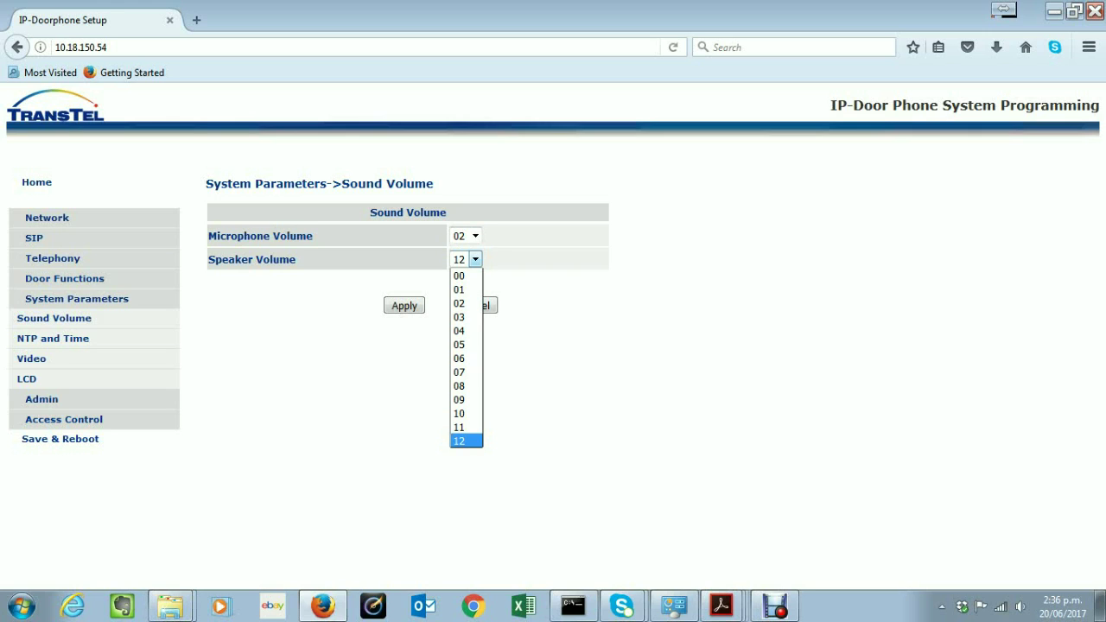
{"action": "left_click", "coordinate": [459, 372]}
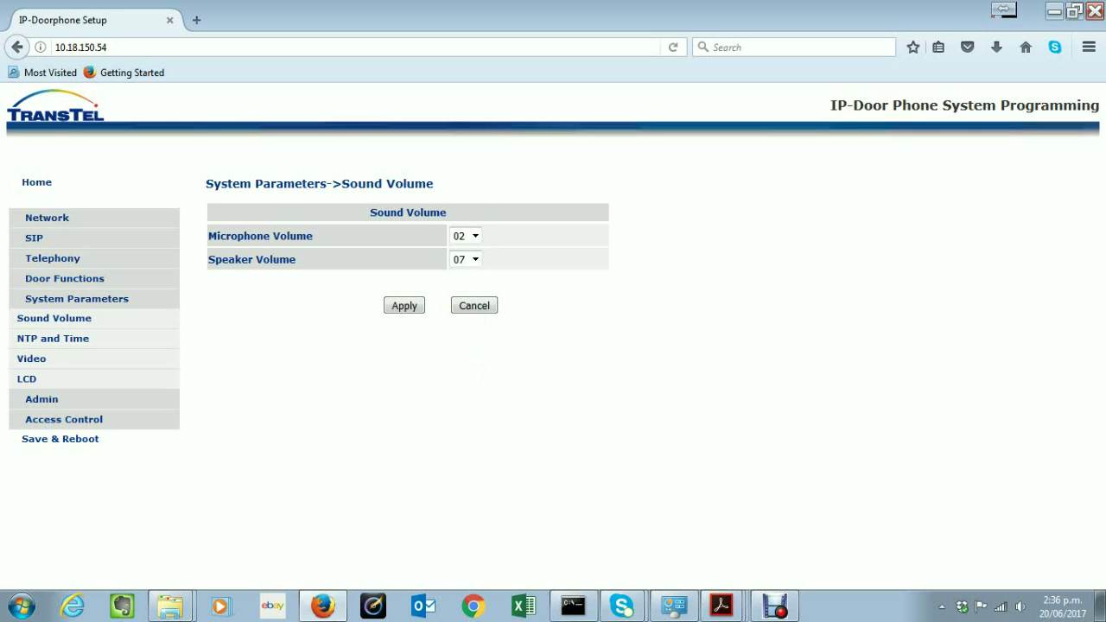
{"action": "left_click", "coordinate": [475, 236]}
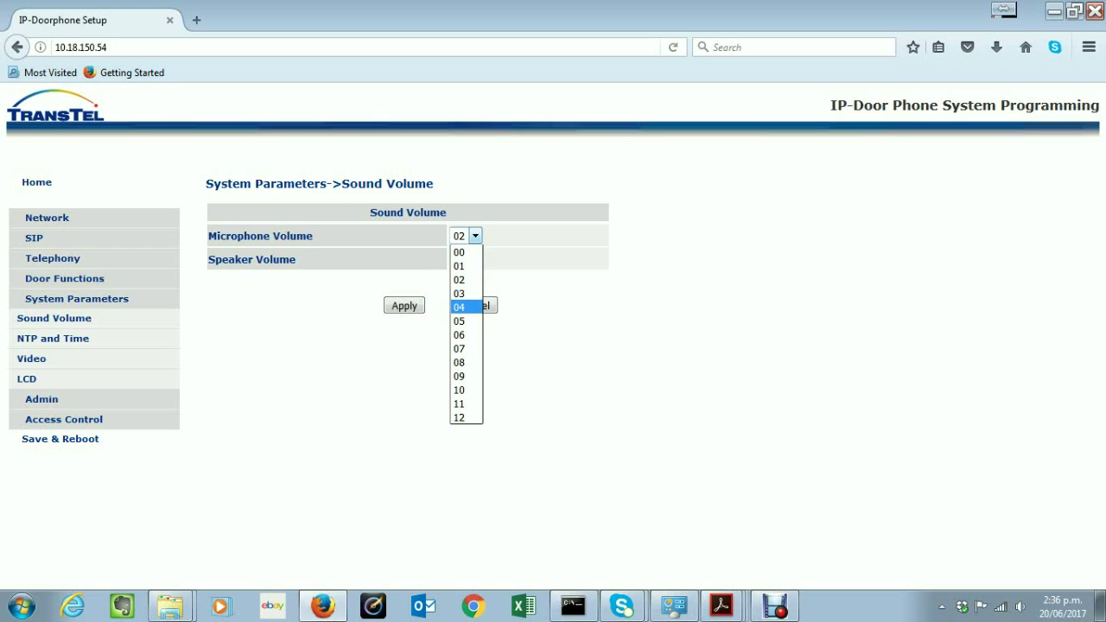
{"action": "left_click", "coordinate": [459, 306]}
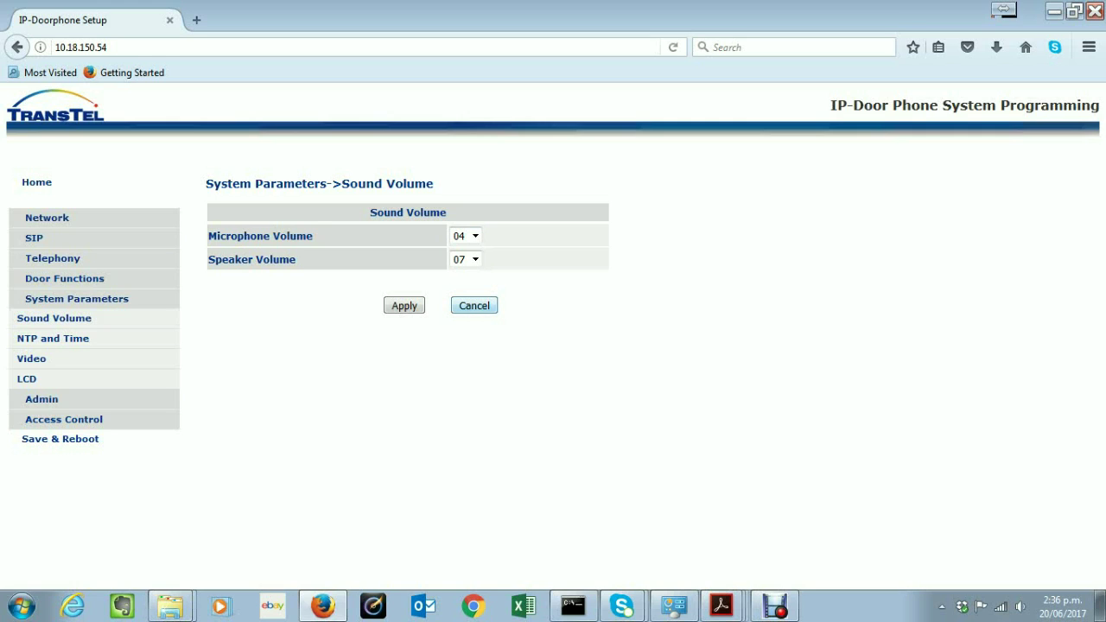
Restore microphone volume 02 and speaker volume 05, then go to NTP and Time
{"action": "left_click", "coordinate": [465, 236]}
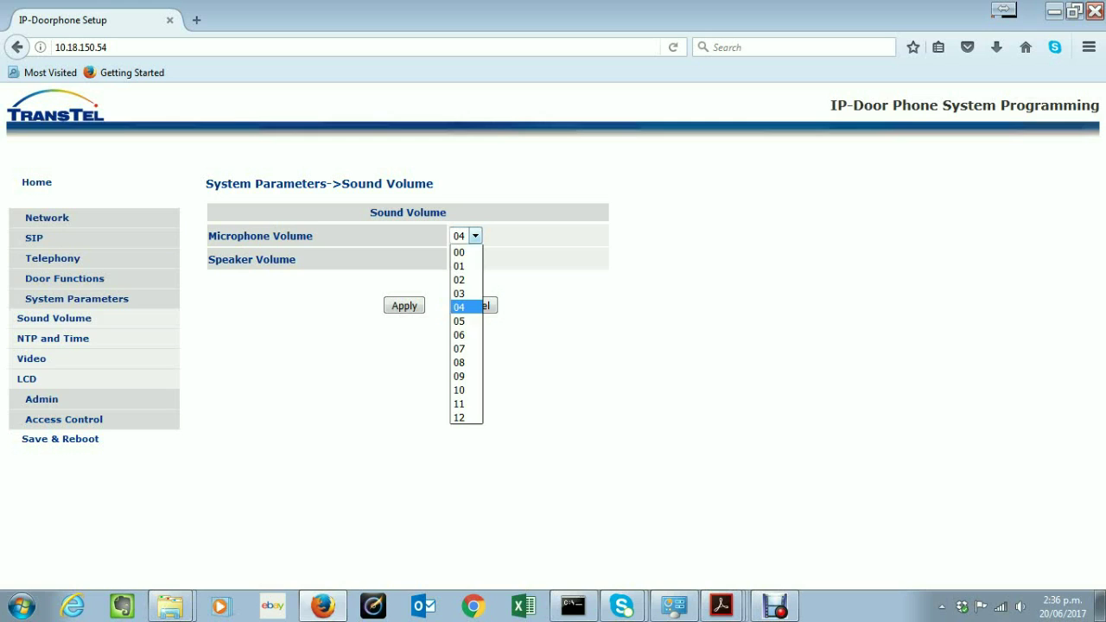
{"action": "left_click", "coordinate": [458, 279]}
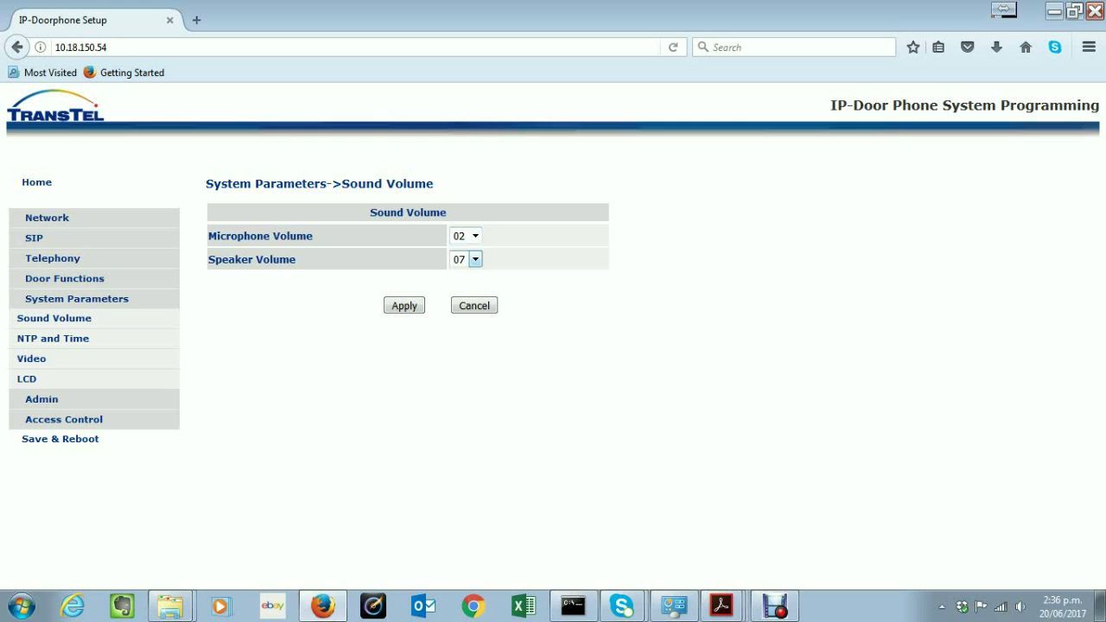
{"action": "left_click", "coordinate": [474, 259]}
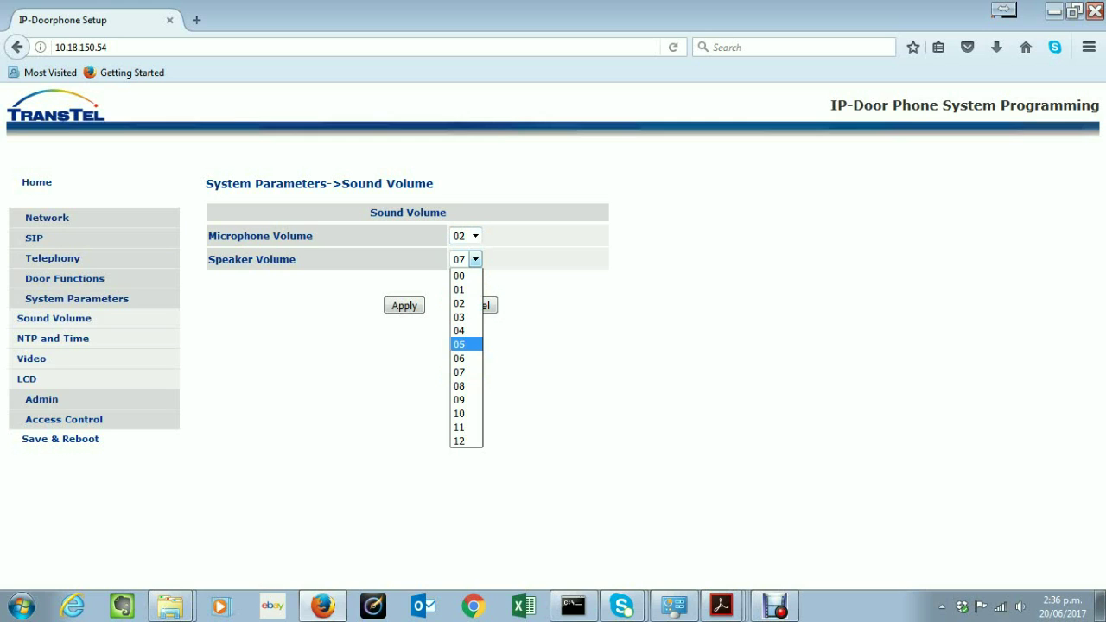
{"action": "left_click", "coordinate": [459, 344]}
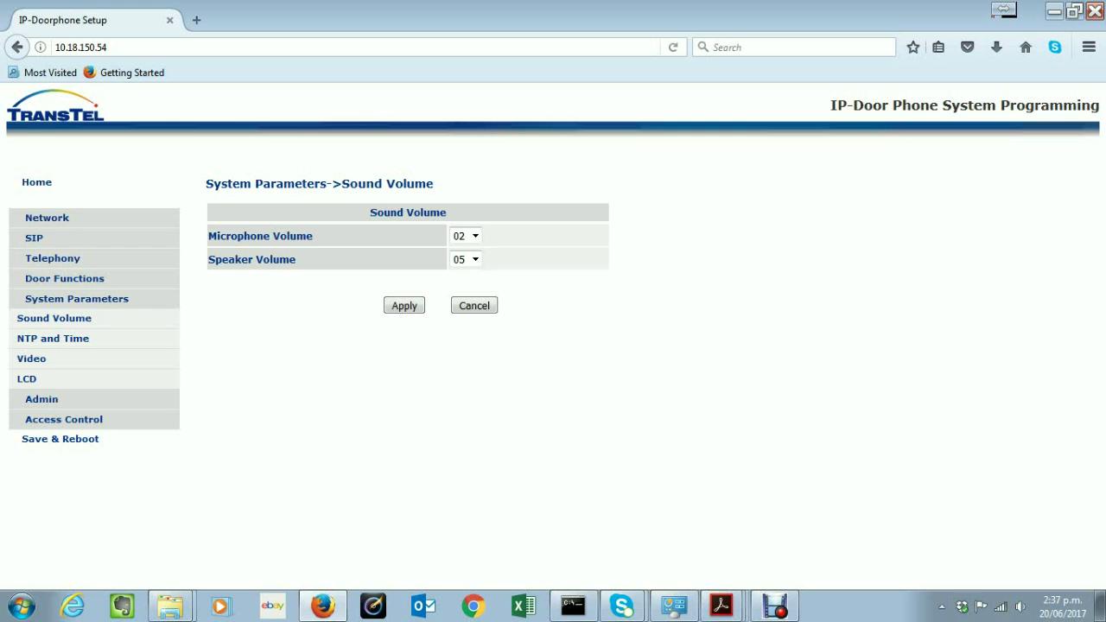
{"action": "left_click", "coordinate": [53, 338]}
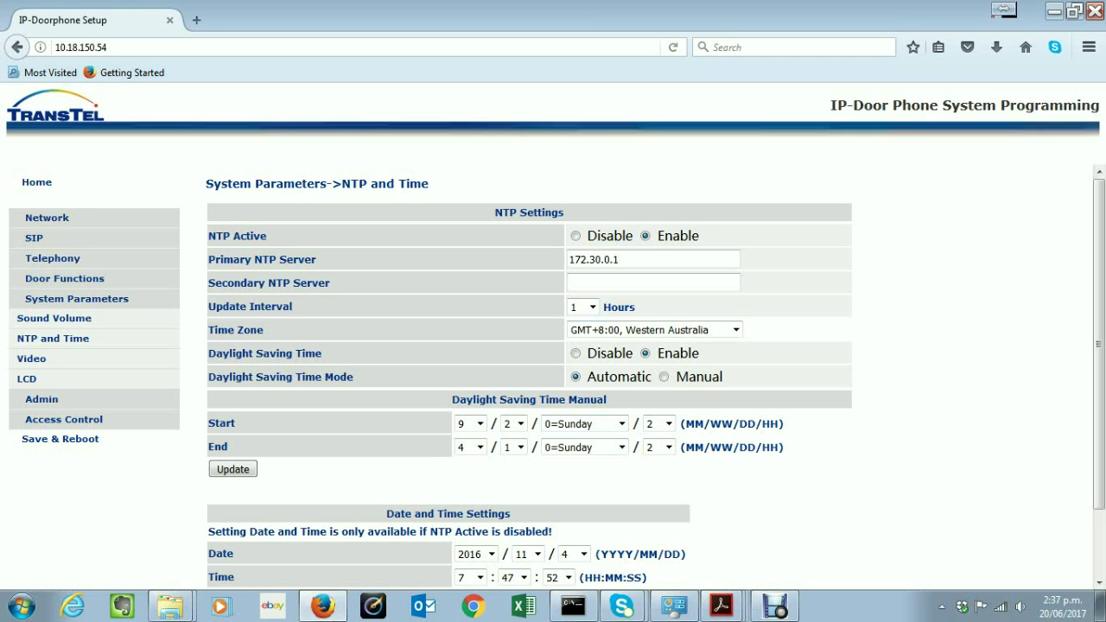
Review the daylight saving Start settings on the NTP and Time page, then open Video settings
{"action": "double_click", "coordinate": [221, 423]}
{"action": "scroll", "coordinate": [1099, 582], "scroll_direction": "down", "scroll_amount": 2}
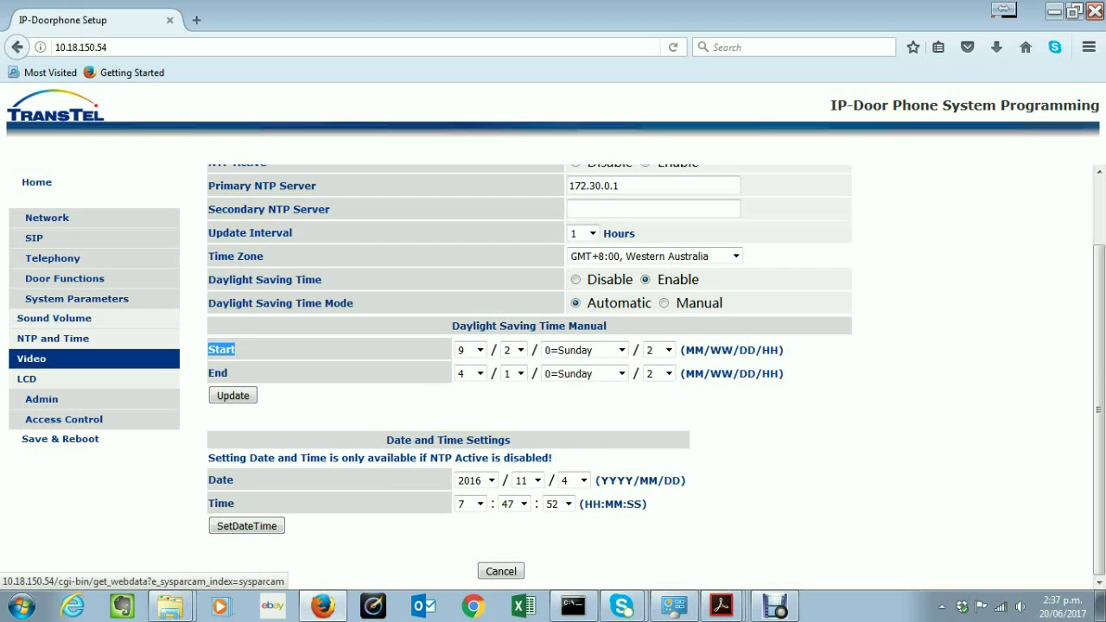
{"action": "left_click", "coordinate": [35, 359]}
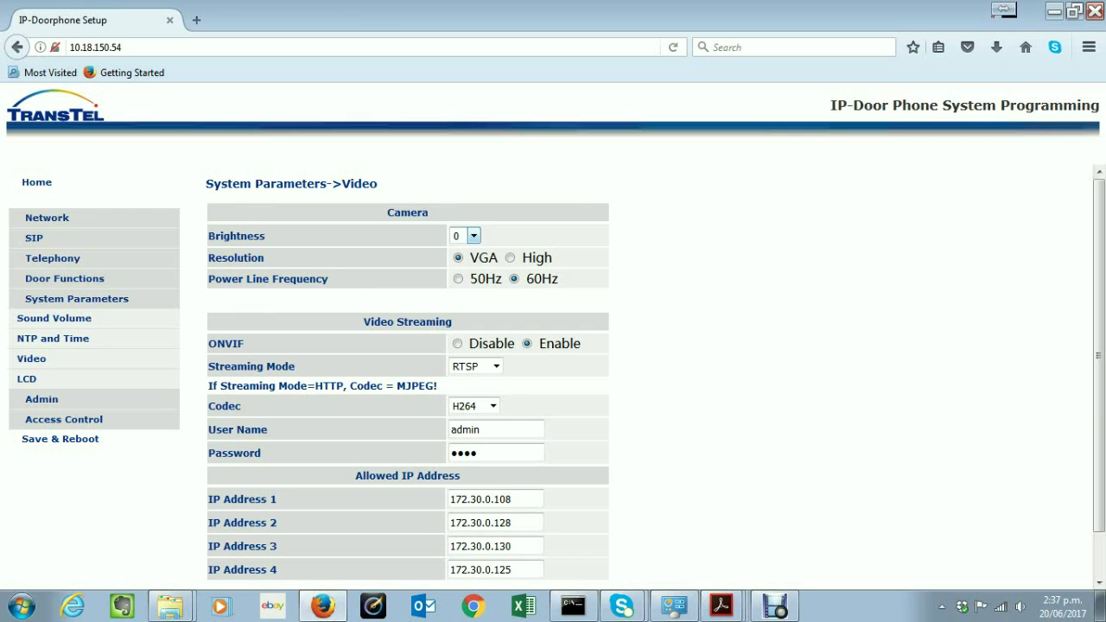
Keep camera brightness at 0, switch resolution from VGA to High, and point out ONVIF
{"action": "left_click", "coordinate": [473, 236]}
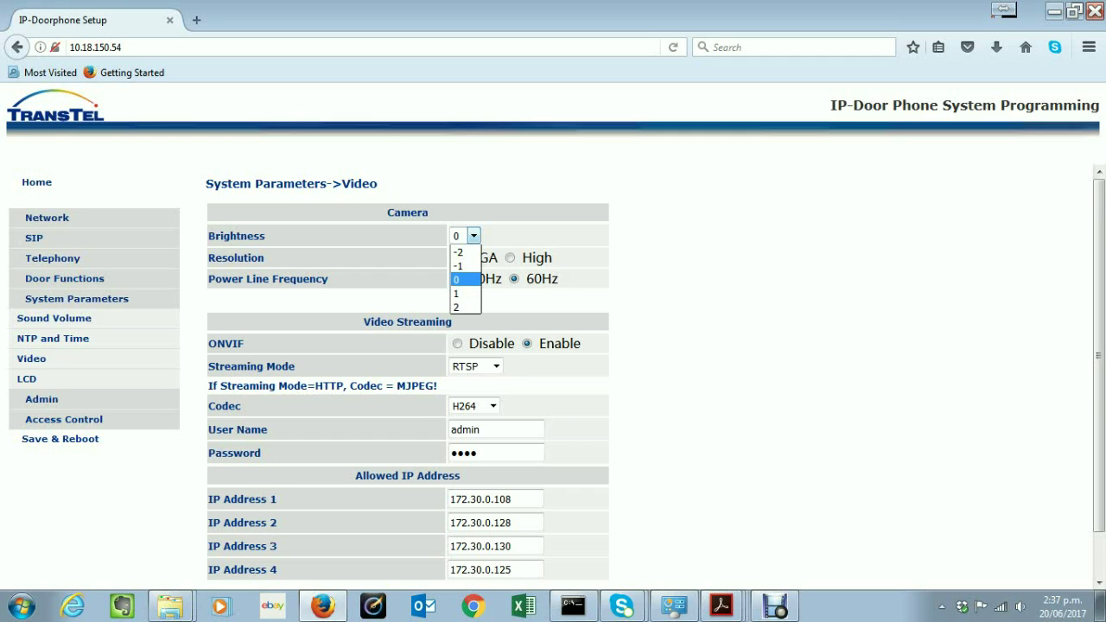
{"action": "key", "text": "Return"}
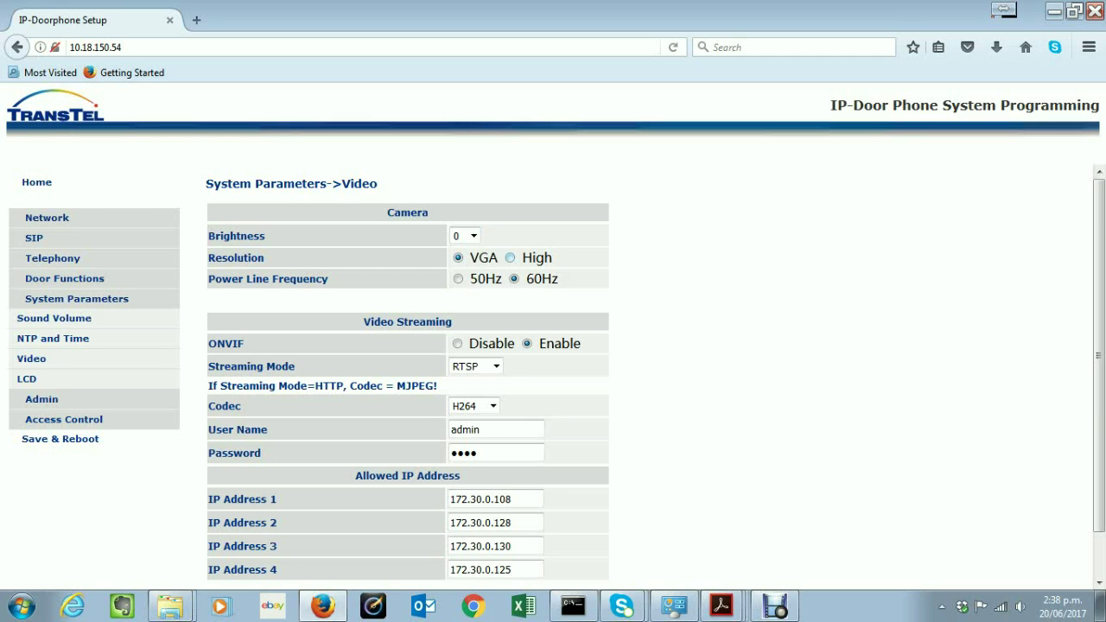
{"action": "left_click", "coordinate": [510, 257]}
{"action": "double_click", "coordinate": [226, 343]}
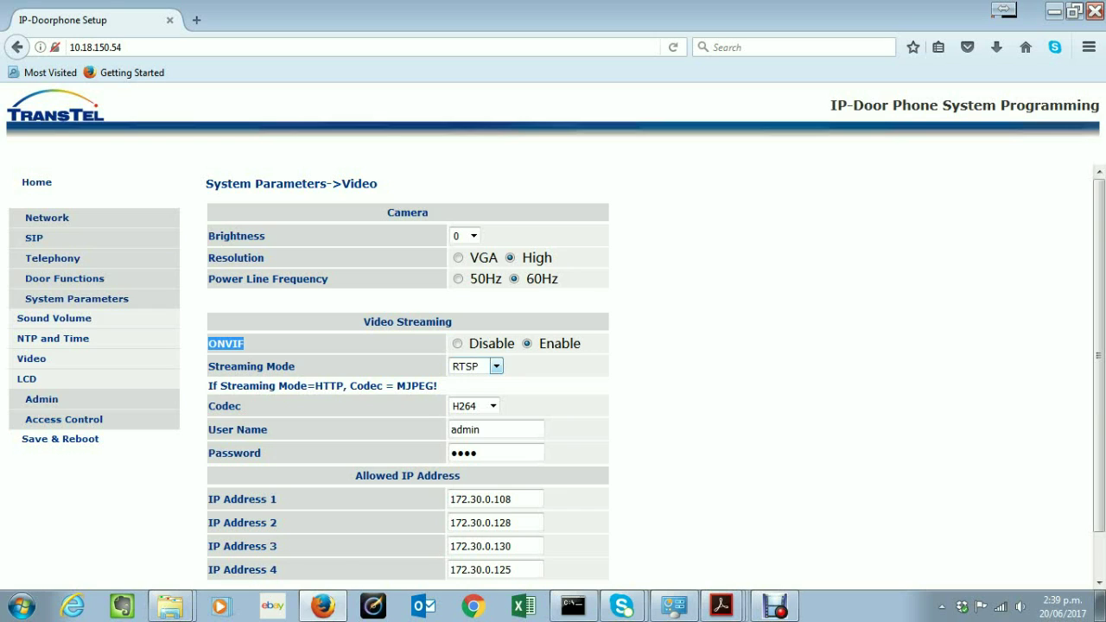
{"action": "left_click", "coordinate": [496, 366]}
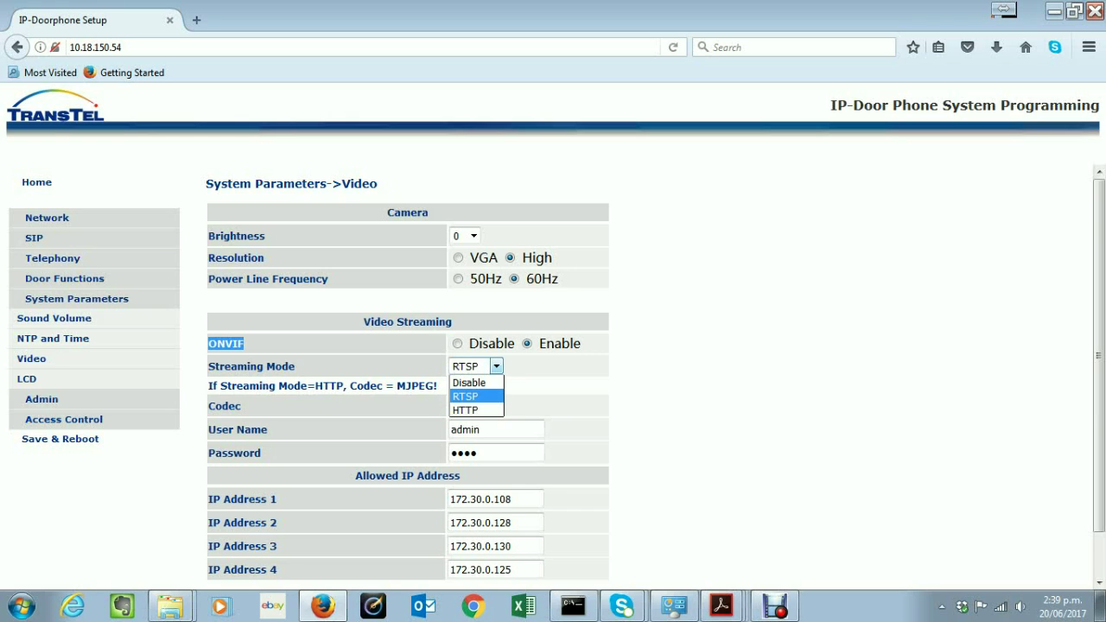
{"action": "key", "text": "Down"}
{"action": "key", "text": "Escape"}
{"action": "key", "text": "Tab"}
{"action": "key", "text": "alt+Down"}
{"action": "key", "text": "Escape"}
{"action": "key", "text": "Tab"}
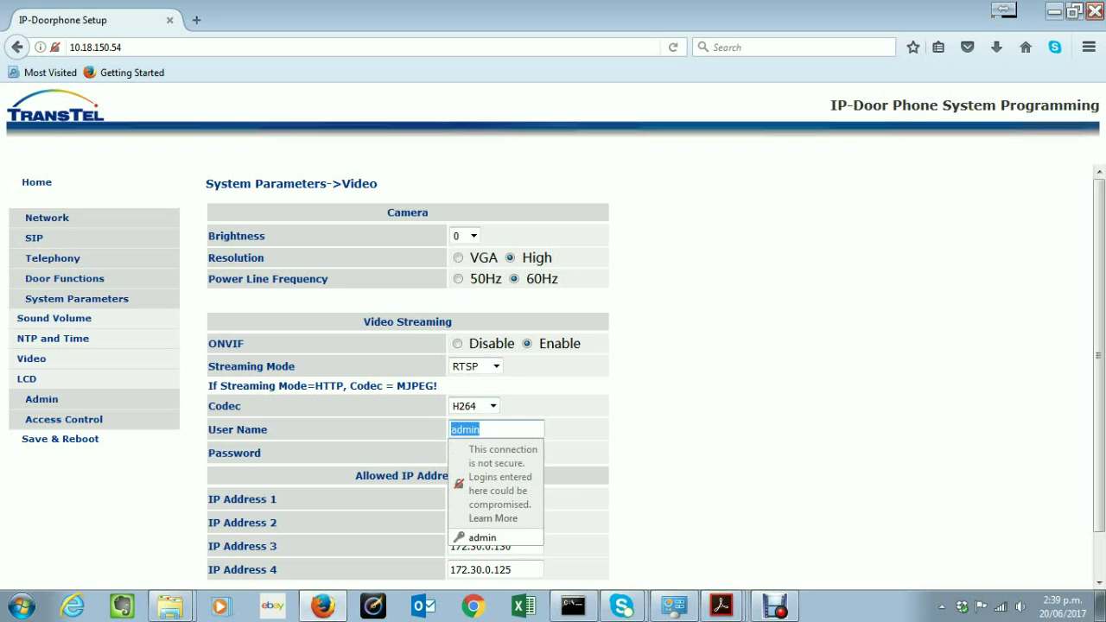
{"action": "key", "text": "Tab"}
{"action": "key", "text": "ctrl+a"}
{"action": "key", "text": "End"}
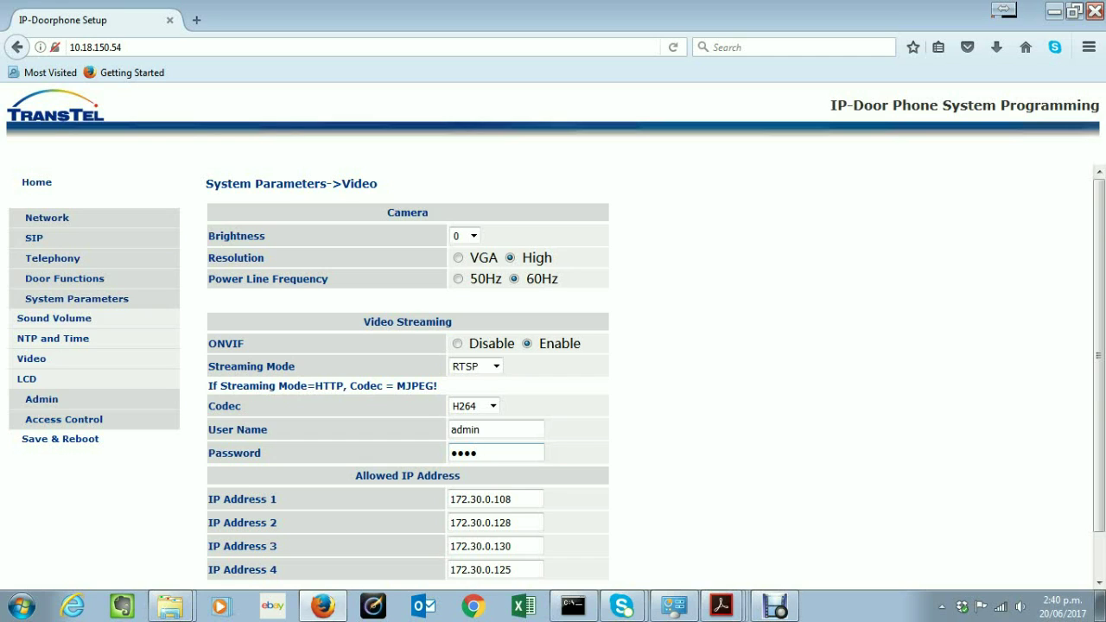
{"action": "left_click", "coordinate": [495, 499]}
{"action": "left_click_drag", "start_coordinate": [514, 499], "coordinate": [448, 499]}
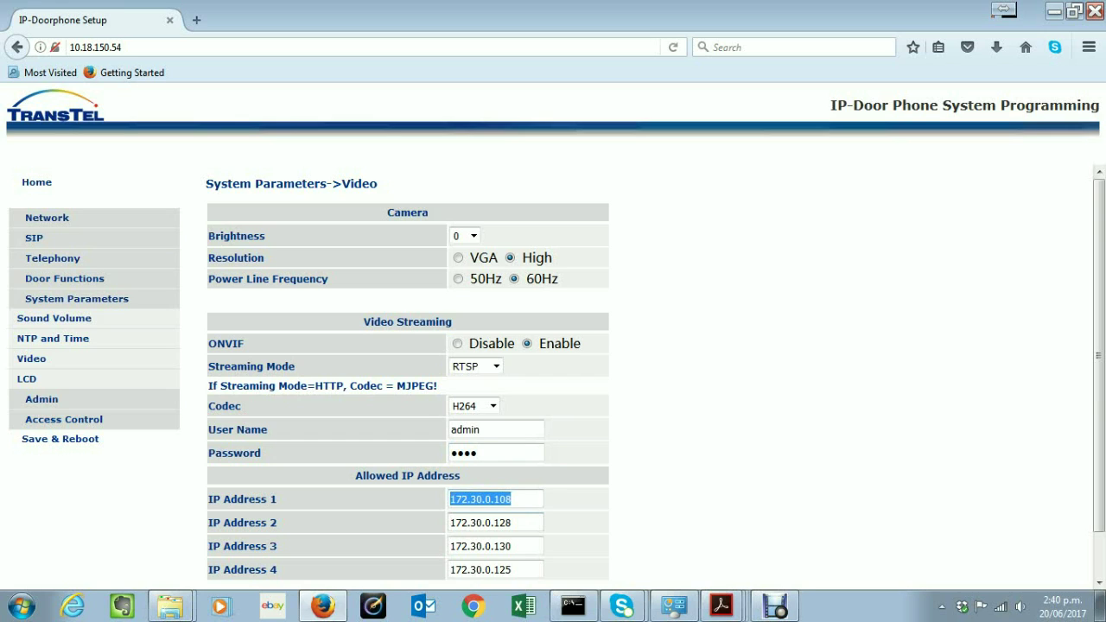
{"action": "left_click_drag", "start_coordinate": [513, 523], "coordinate": [449, 522]}
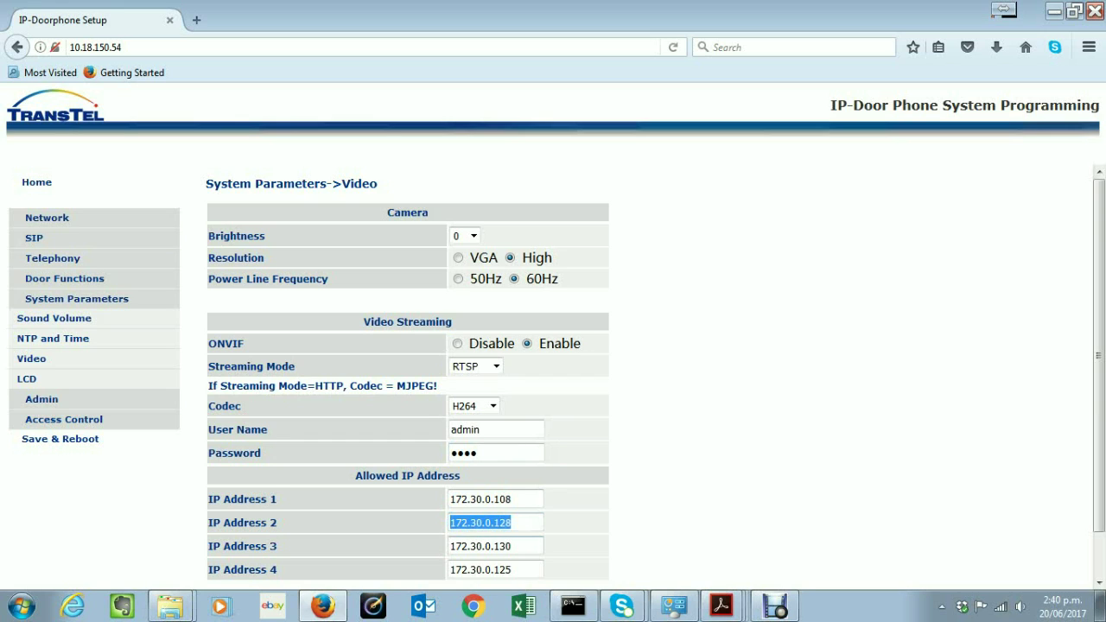
{"action": "left_click_drag", "start_coordinate": [506, 546], "coordinate": [449, 546]}
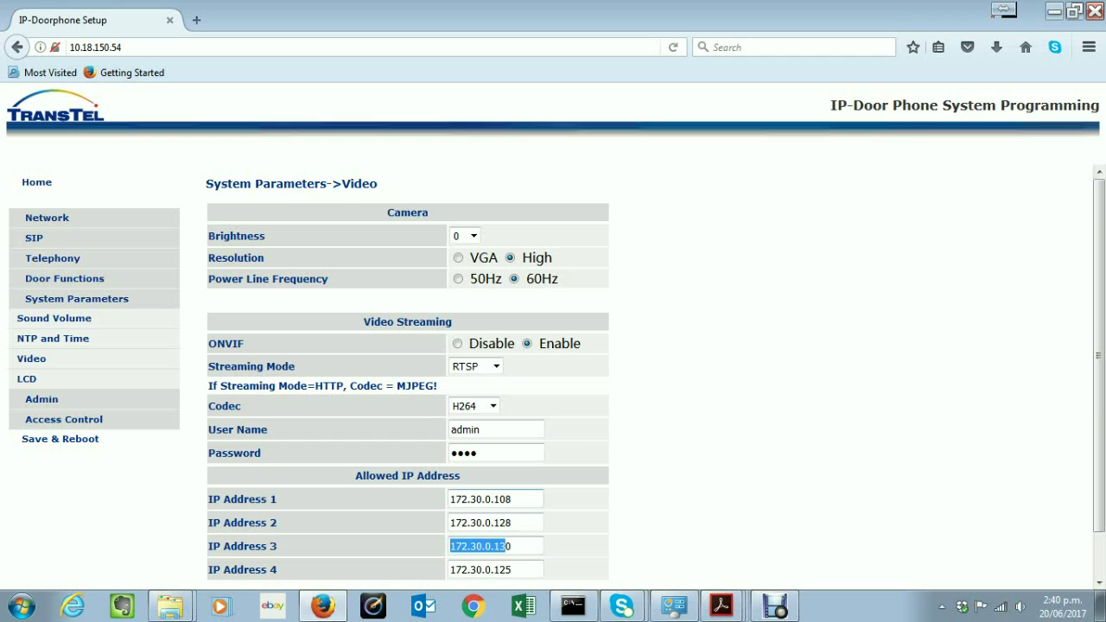
{"action": "key", "text": "shift+Tab"}
{"action": "key", "text": "shift+Tab"}
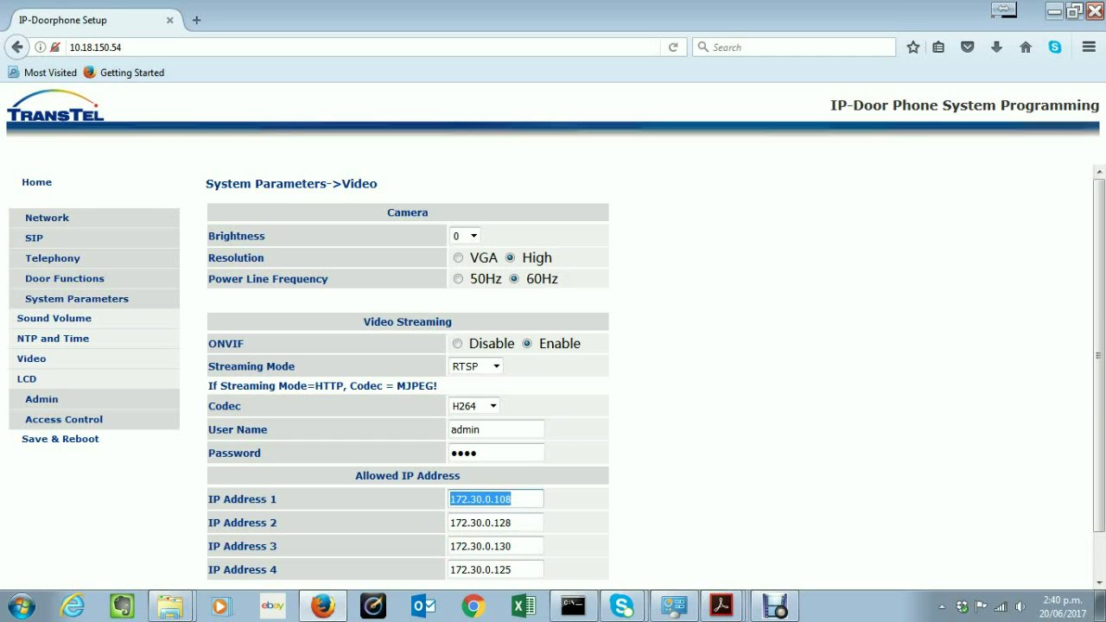
{"action": "key", "text": "Tab"}
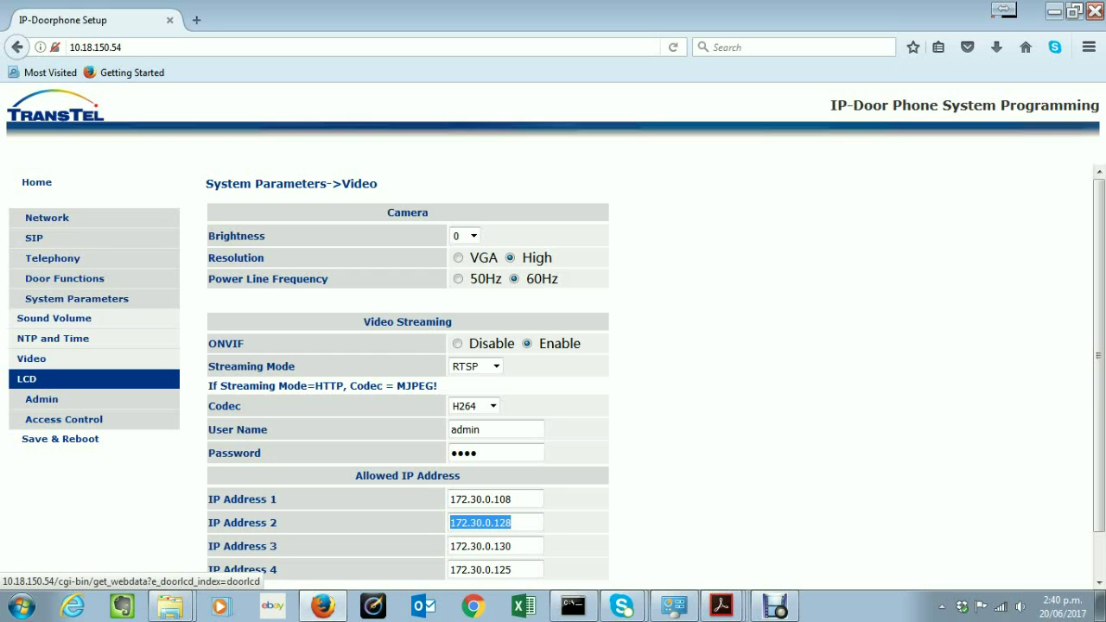
Open the LCD settings and check the Scrolling Time options, keeping it at 3
{"action": "left_click", "coordinate": [27, 379]}
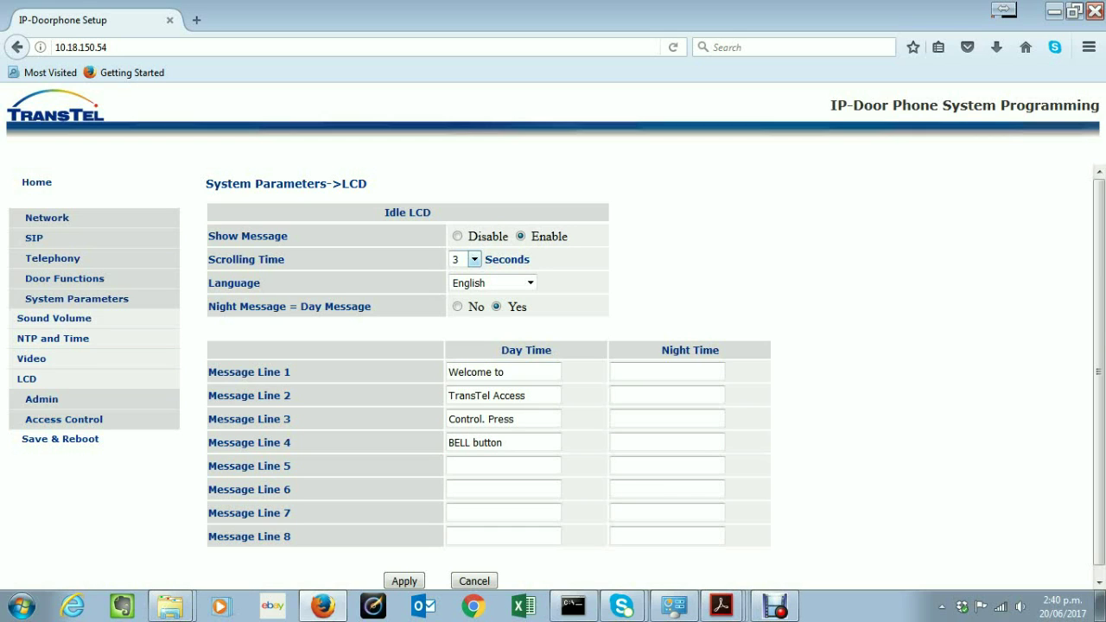
{"action": "left_click", "coordinate": [473, 259]}
{"action": "key", "text": "Escape"}
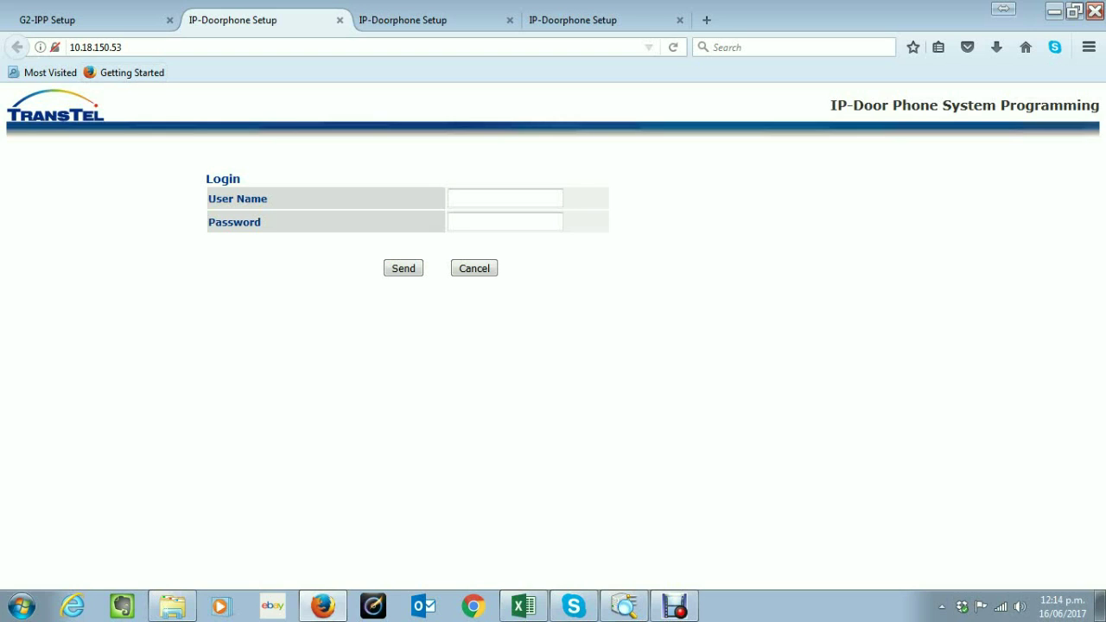
Highlight the end of the doorphone address and bring up the Windows program list
{"action": "left_click_drag", "start_coordinate": [94, 46], "coordinate": [69, 46]}
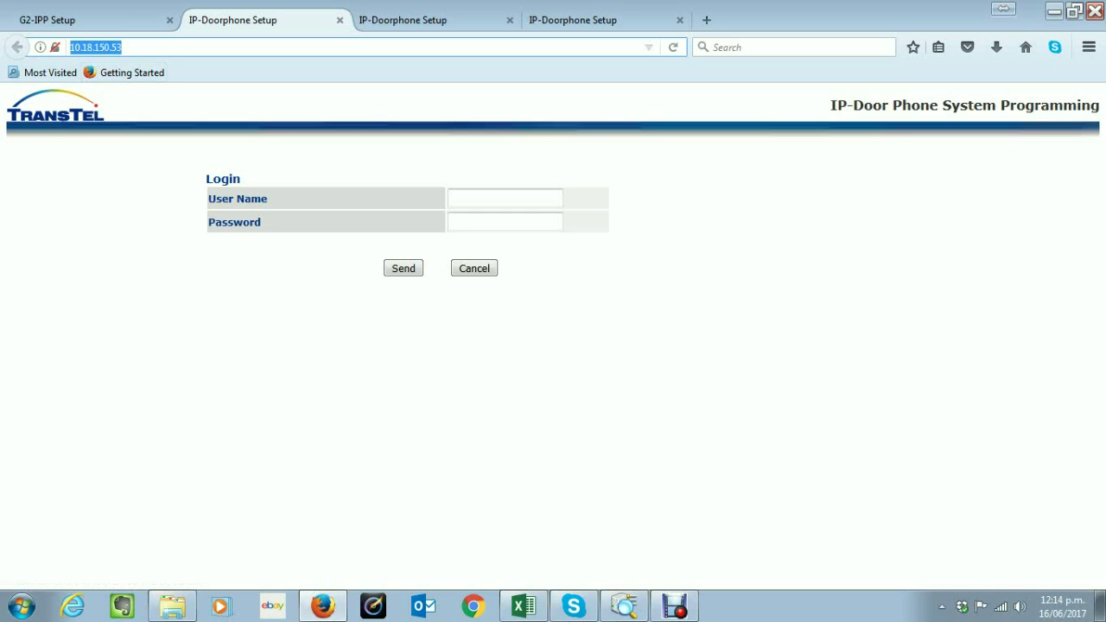
{"action": "key", "text": "super"}
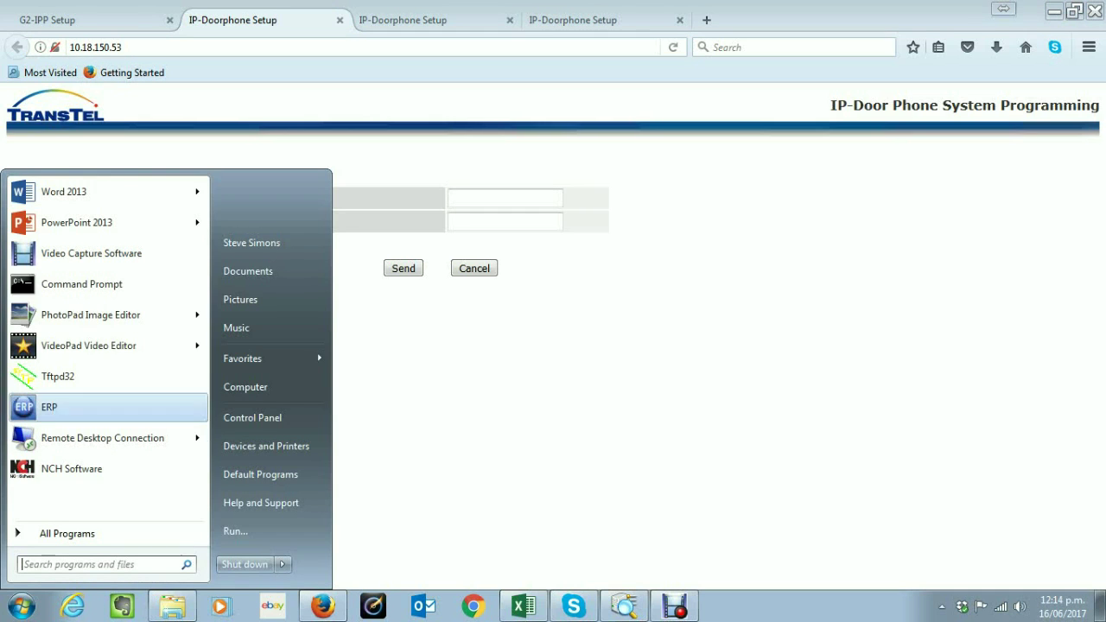
Launch Command Prompt, run 'ping 10.18.150.53 -t' continuously, then minimize the window
{"action": "key", "text": "Return"}
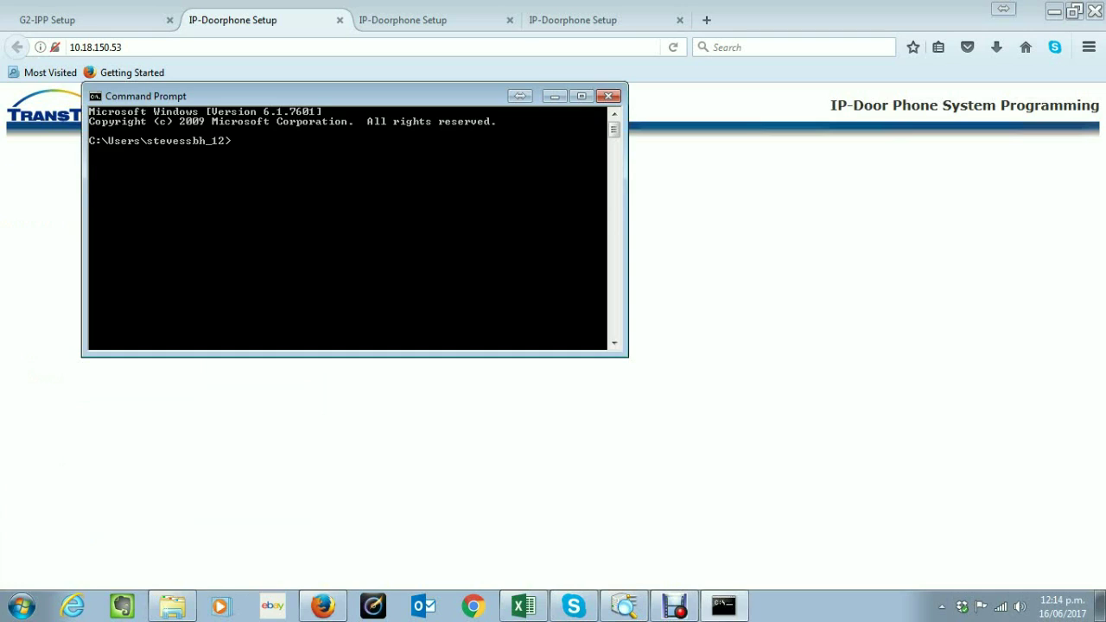
{"action": "left_click_drag", "start_coordinate": [355, 356], "coordinate": [354, 503]}
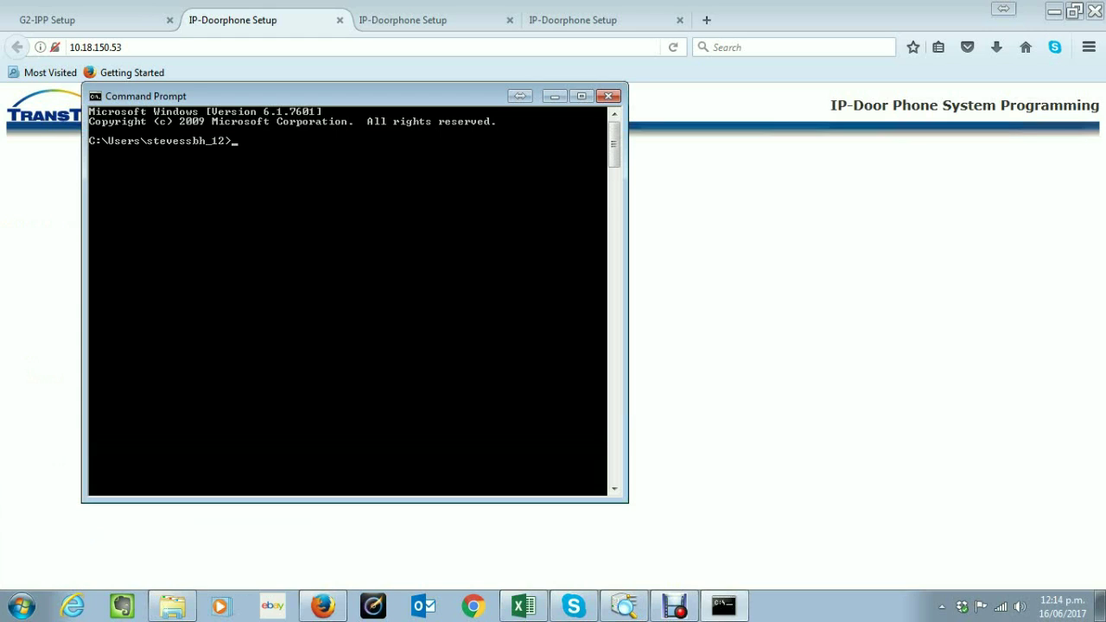
{"action": "type", "text": "ping 10.18.150.53 -"}
{"action": "key", "text": "Return"}
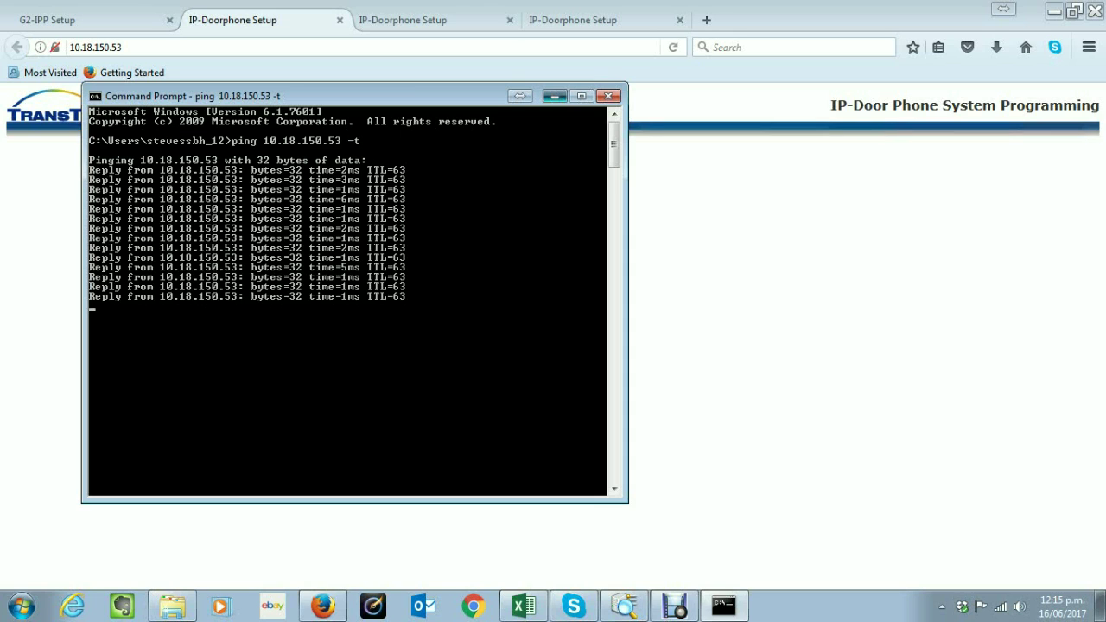
{"action": "left_click", "coordinate": [554, 96]}
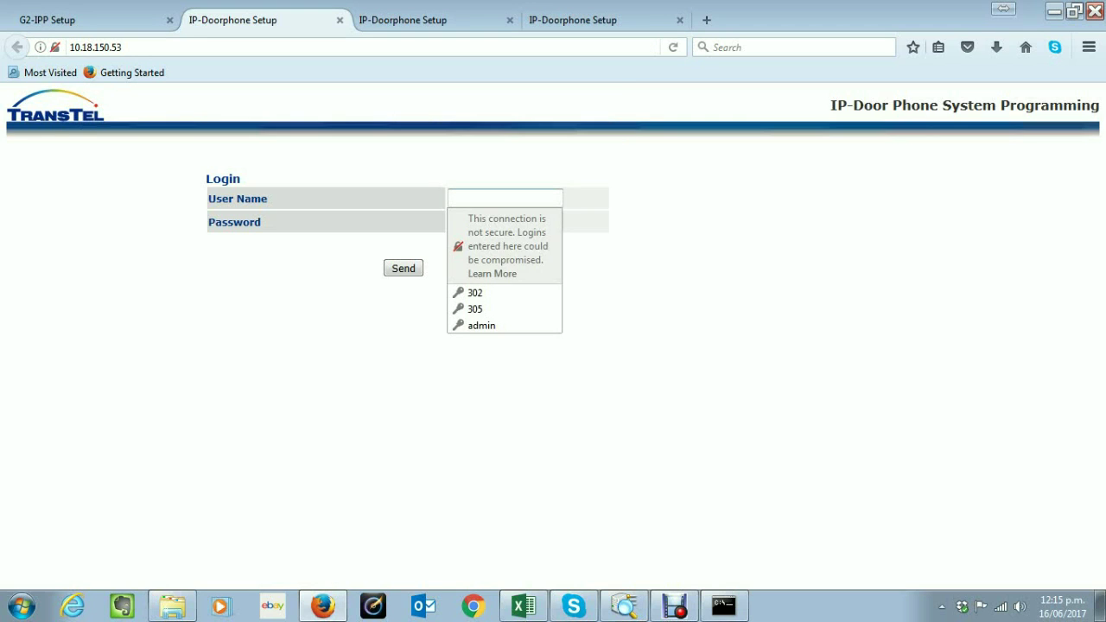
Log in with the saved administrator credentials and highlight model IP39-41PC and software version e02abw-03-09
{"action": "key", "text": "Up"}
{"action": "key", "text": "Return"}
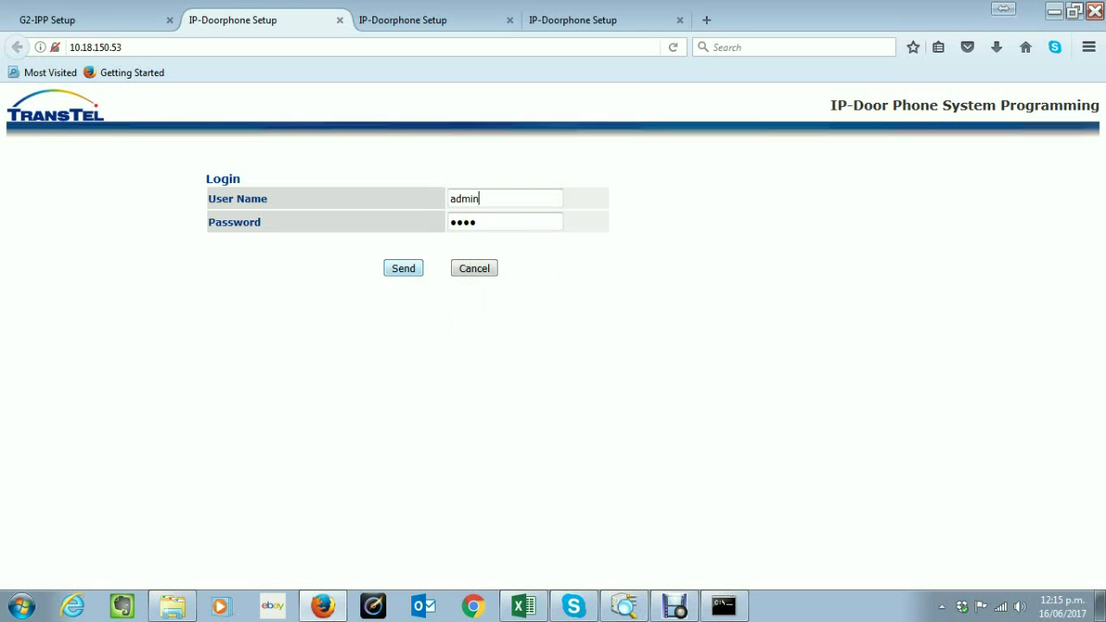
{"action": "key", "text": "Return"}
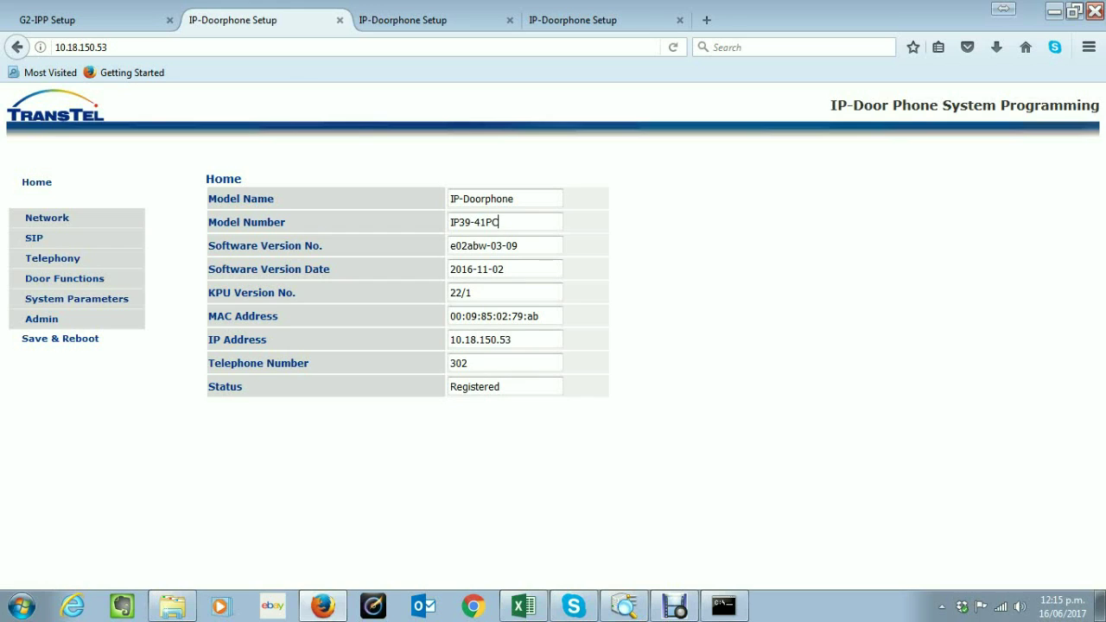
{"action": "left_click_drag", "start_coordinate": [499, 222], "coordinate": [450, 222]}
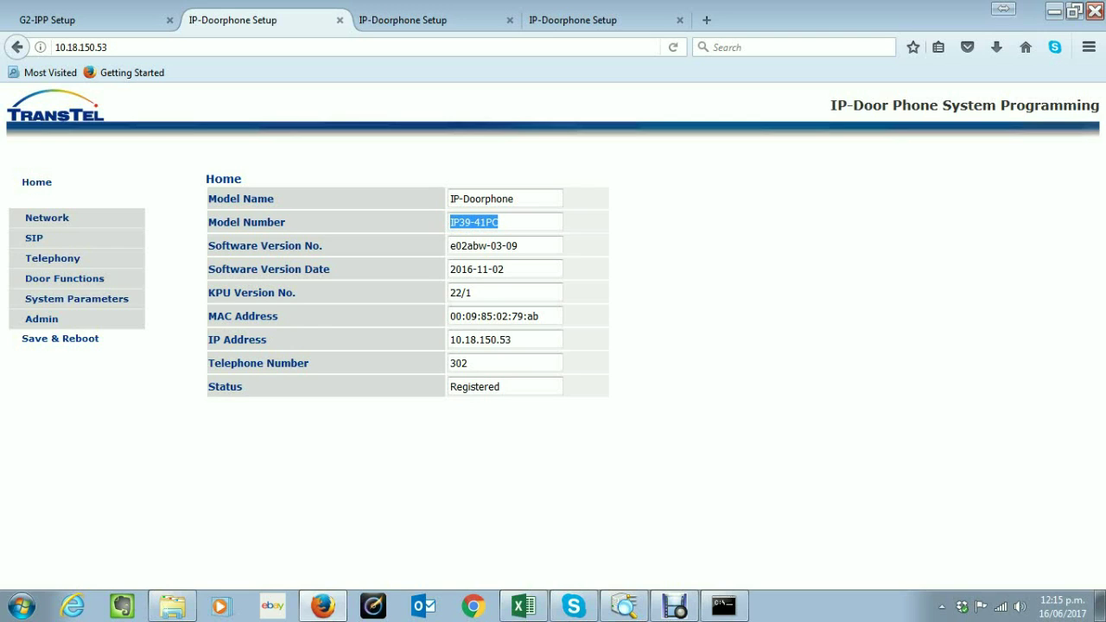
{"action": "key", "text": "Tab"}
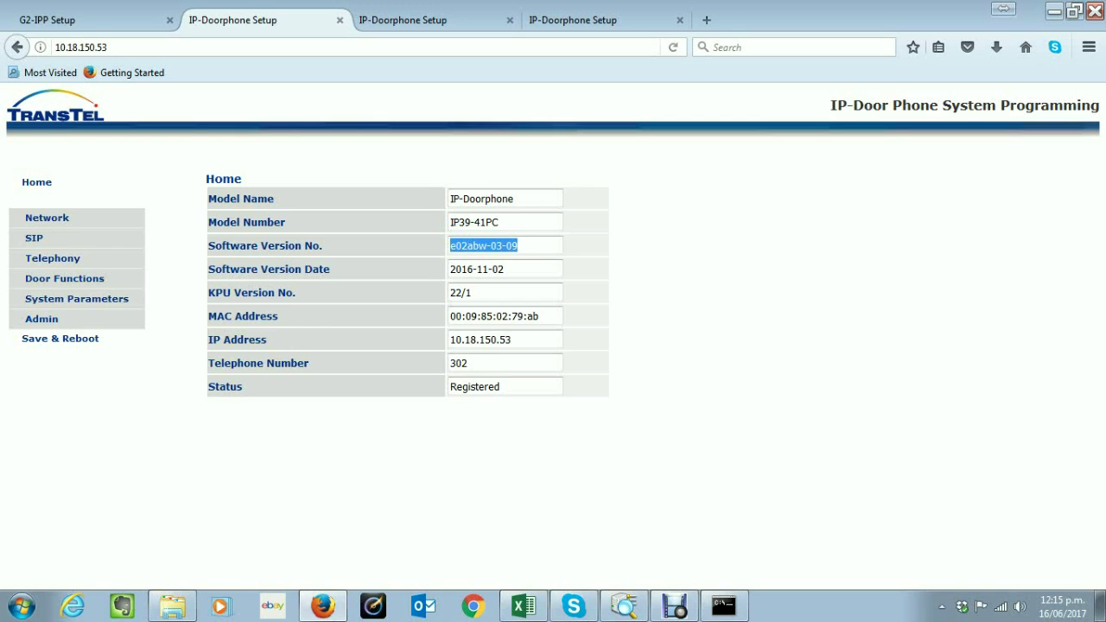